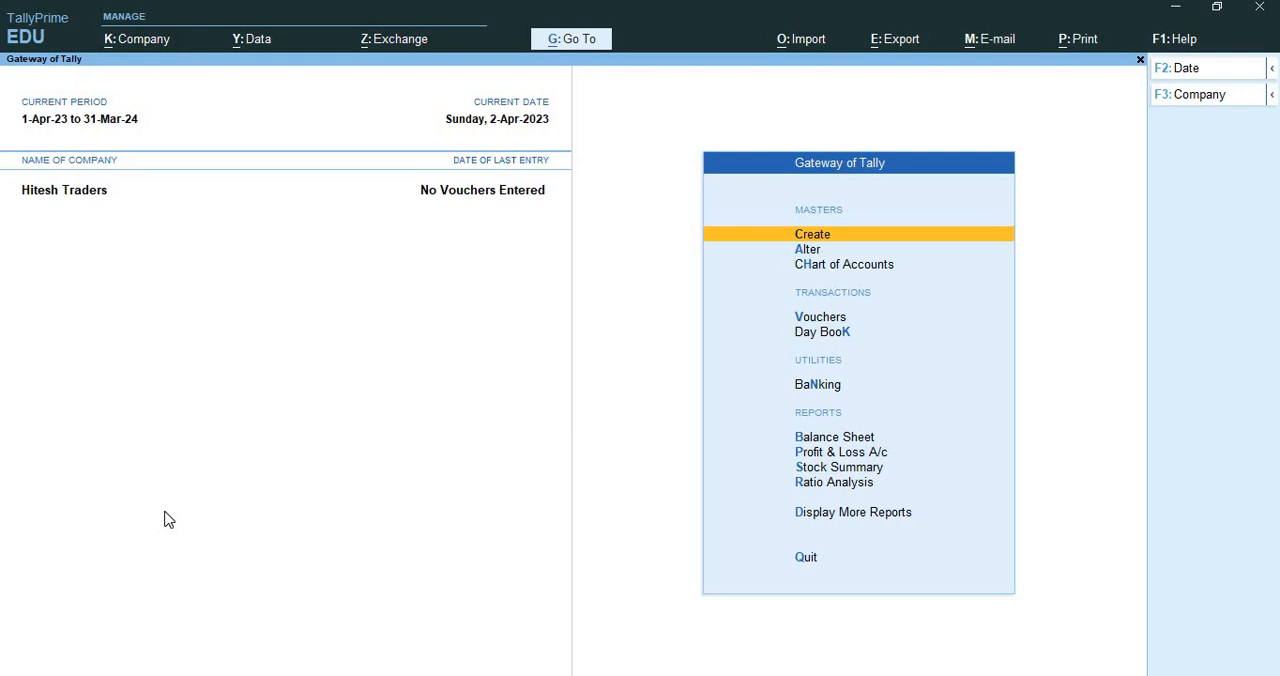
View the list of groups in the Chart of Accounts and return to the list of masters
key("Down")
key("Down")
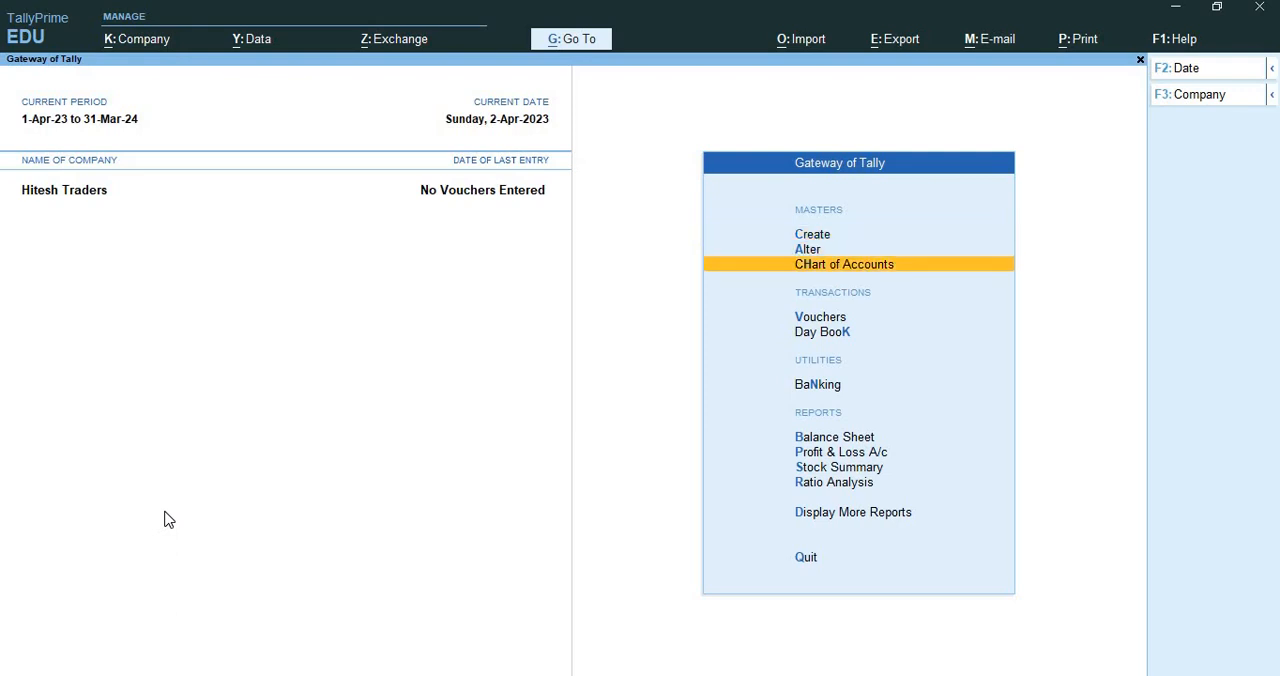
left_click(826, 268)
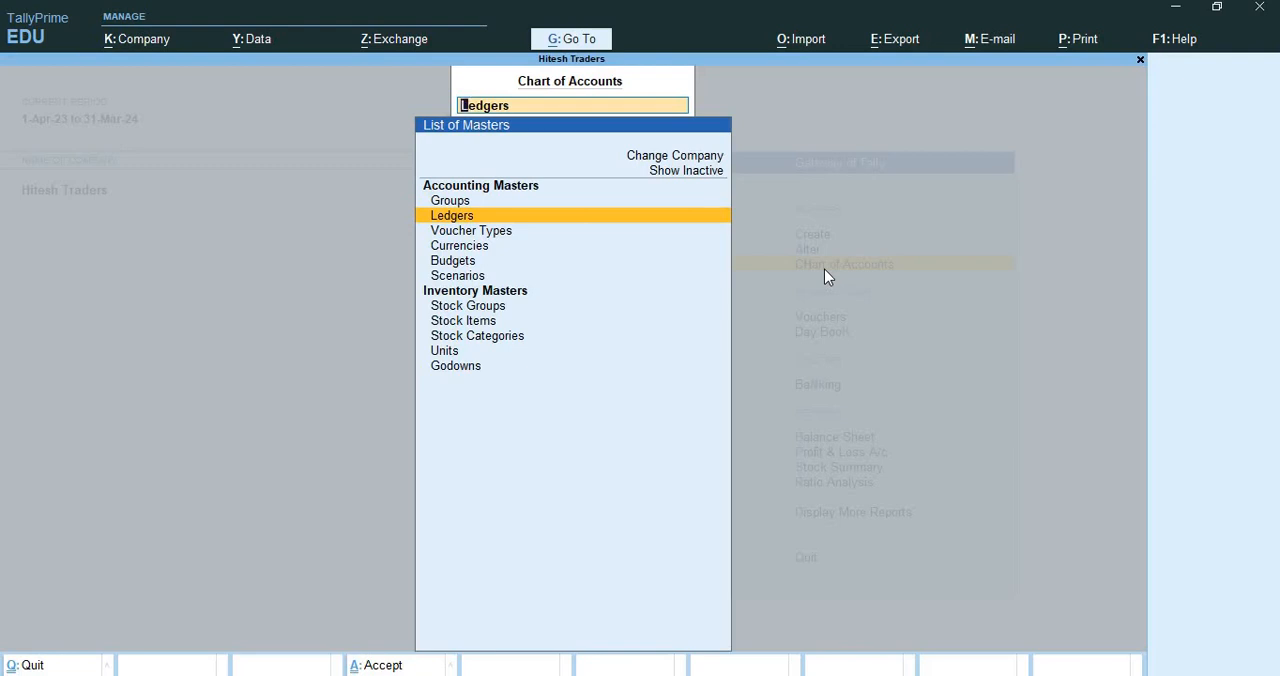
key("Up")
key("Return")
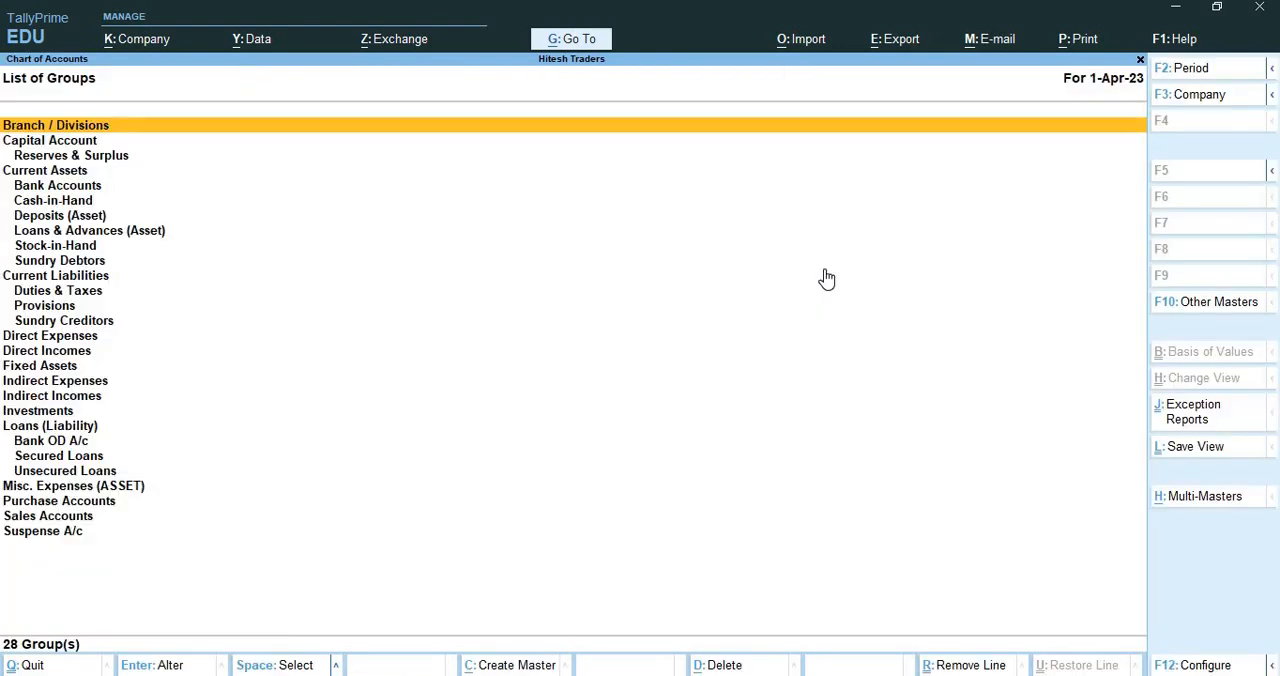
key("ctrl+q")
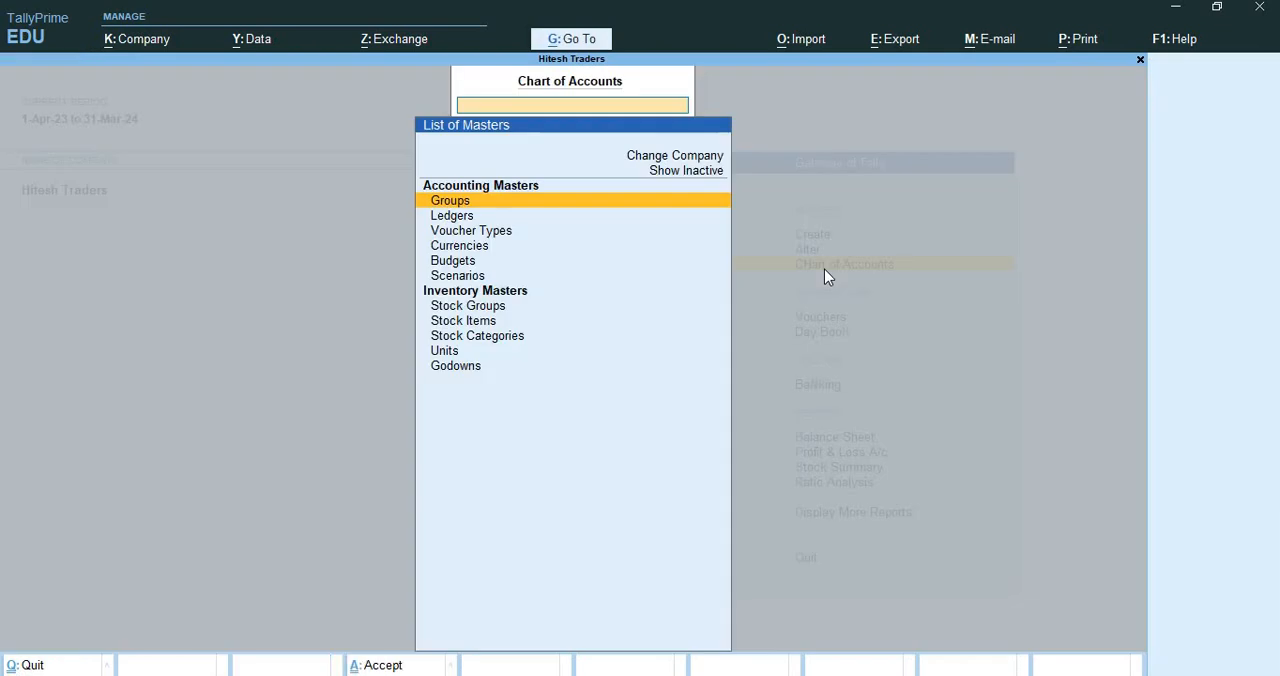
View the lists of ledgers and voucher types in the Chart of Accounts
key("Down")
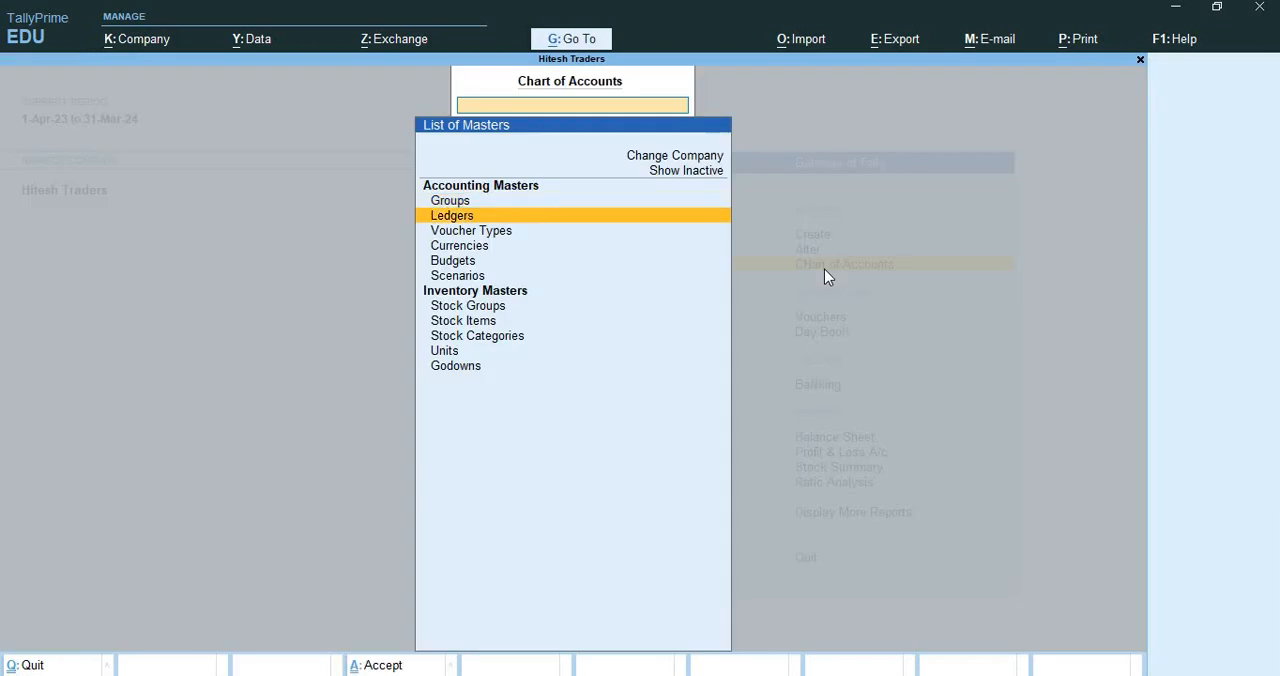
key("Return")
key("ctrl+q")
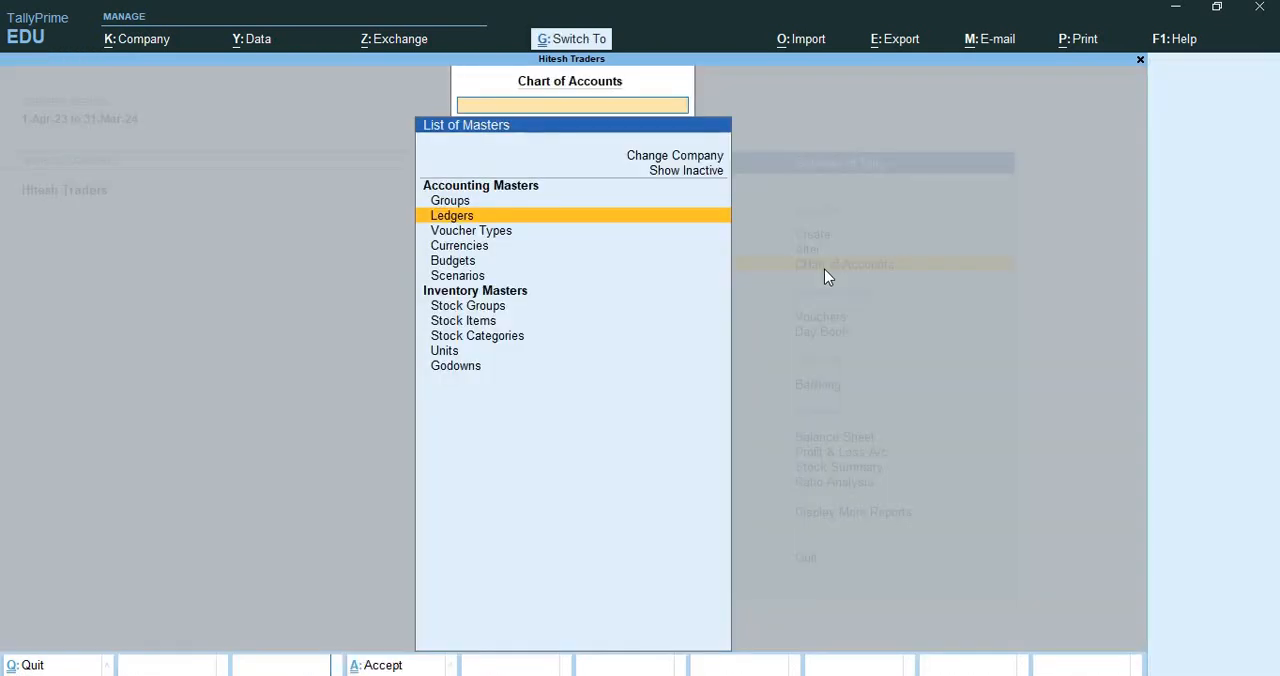
key("Down")
key("Return")
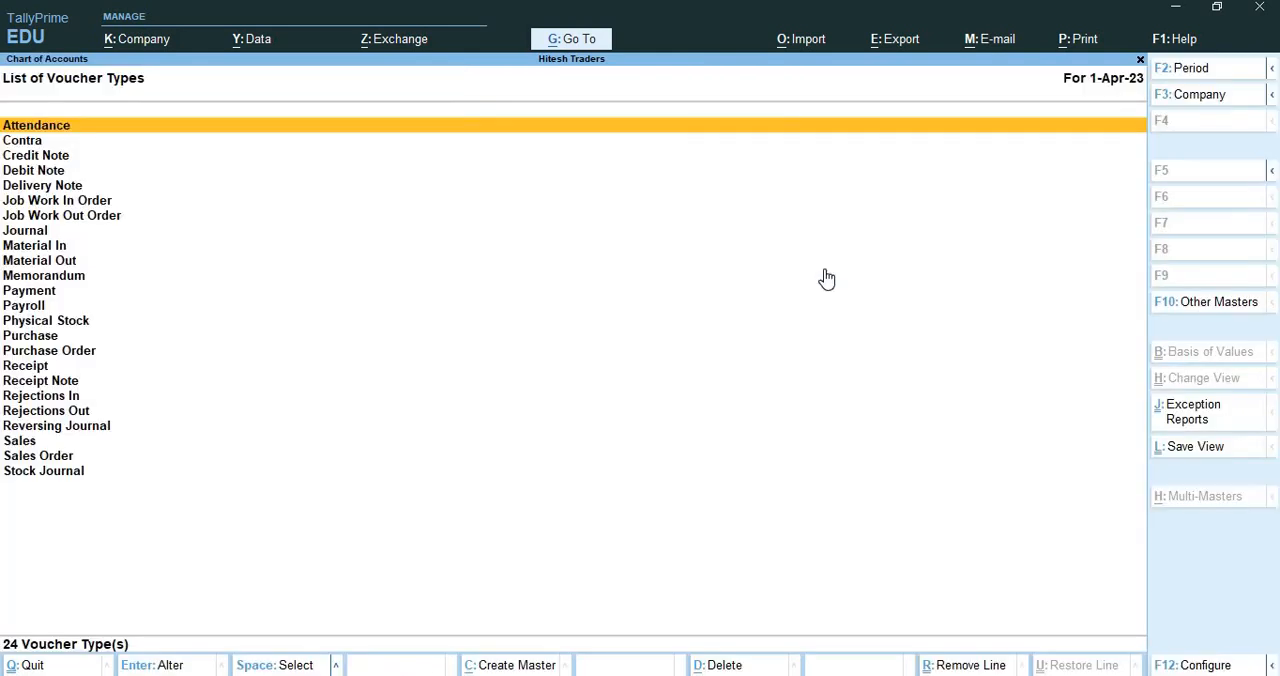
key("ctrl+q")
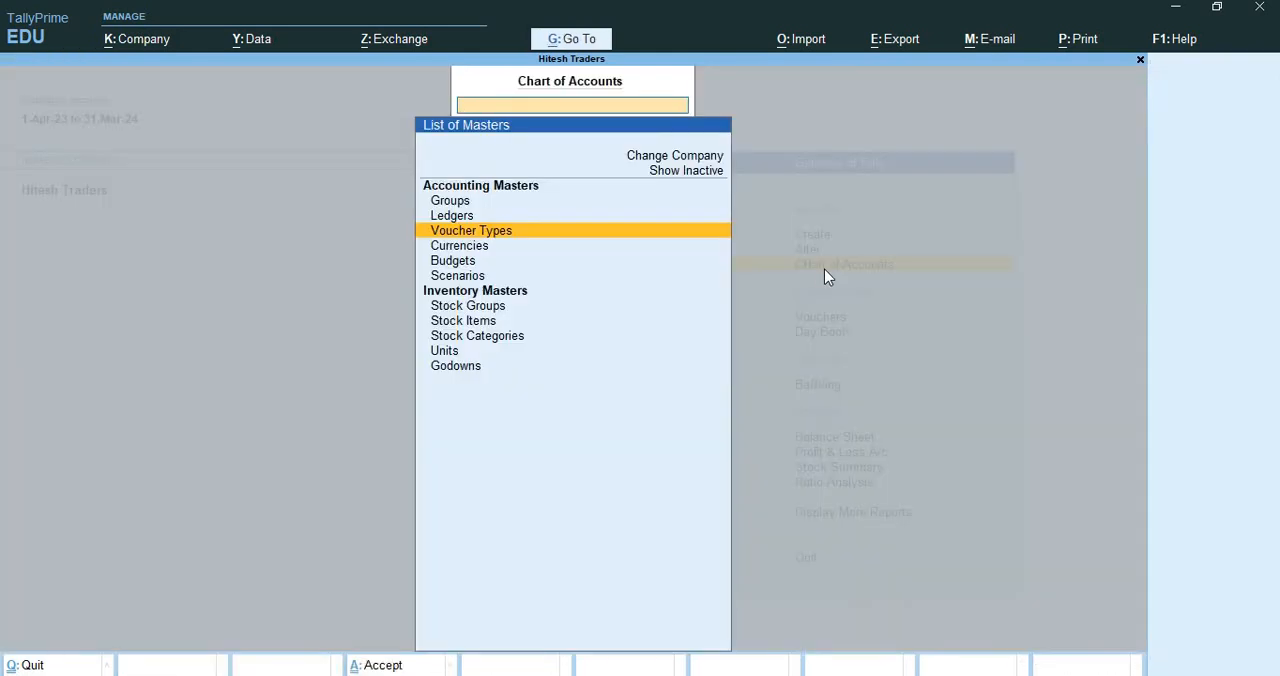
View the lists of currencies and budgets in the Chart of Accounts
key("Down")
key("Return")
key("ctrl")
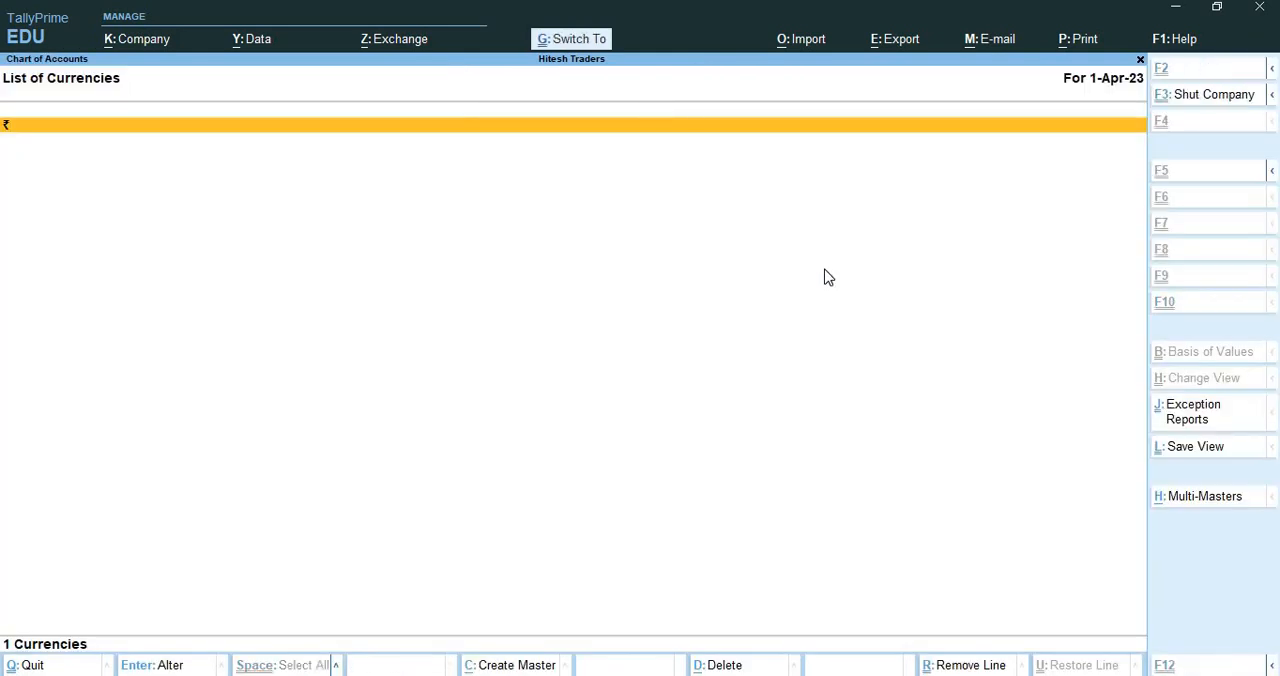
key("ctrl+q")
key("Down")
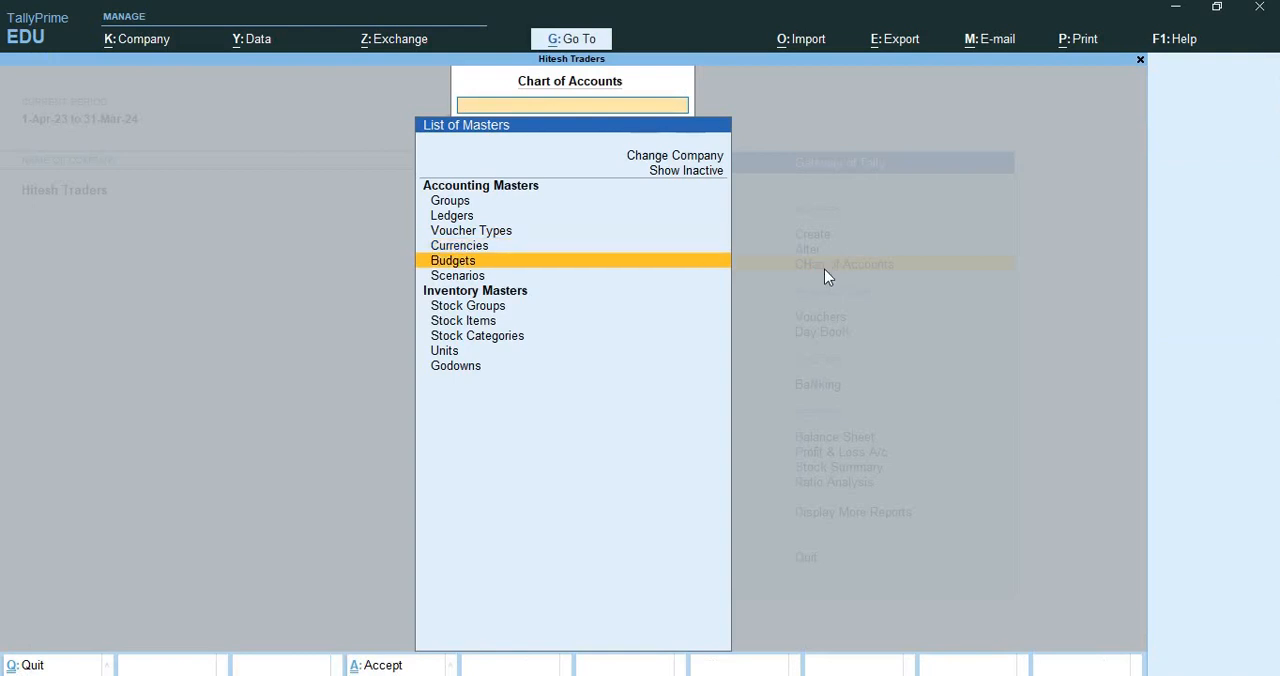
key("Return")
key("ctrl")
key("ctrl+q")
View the lists of scenarios and stock groups in the Chart of Accounts
key("Down")
key("Return")
key("ctrl+q")
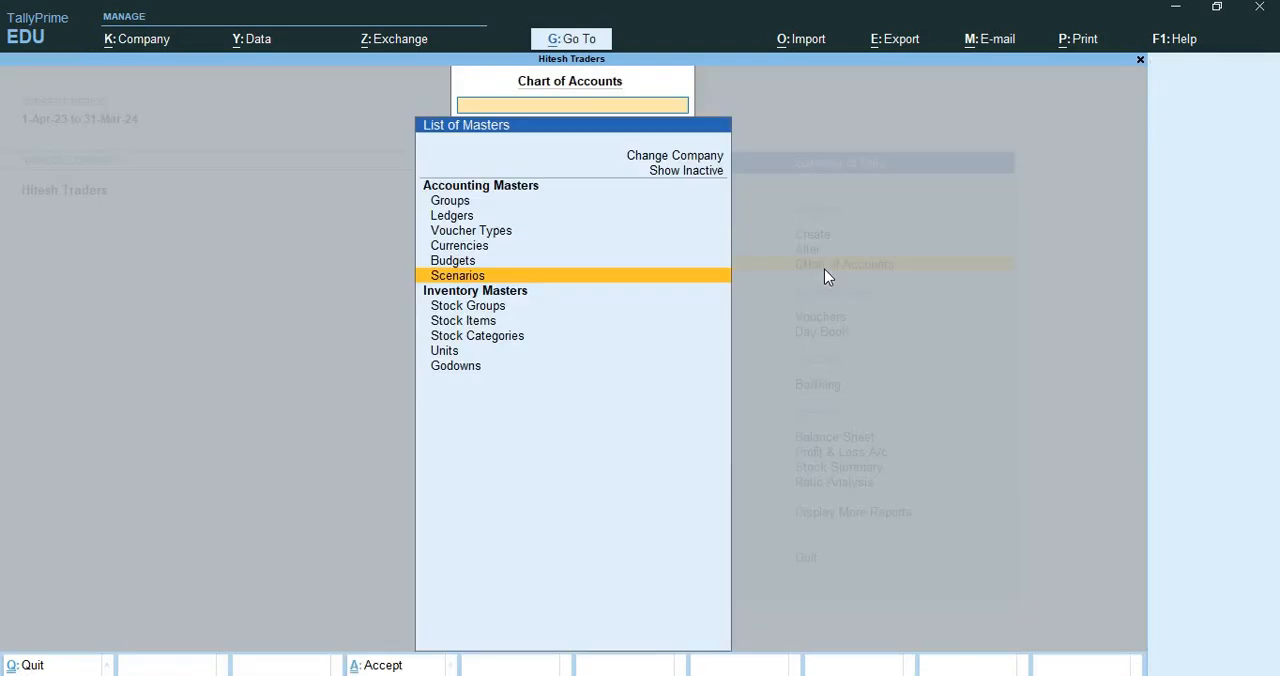
key("Down")
key("Return")
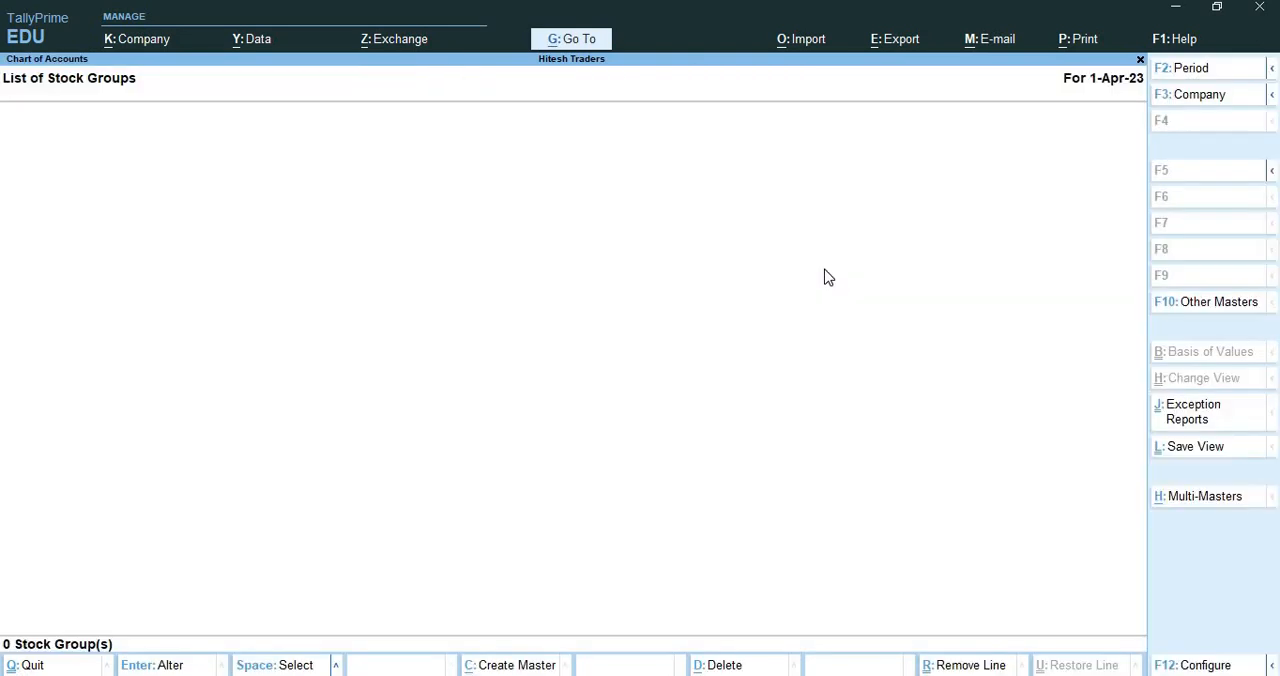
key("ctrl+q")
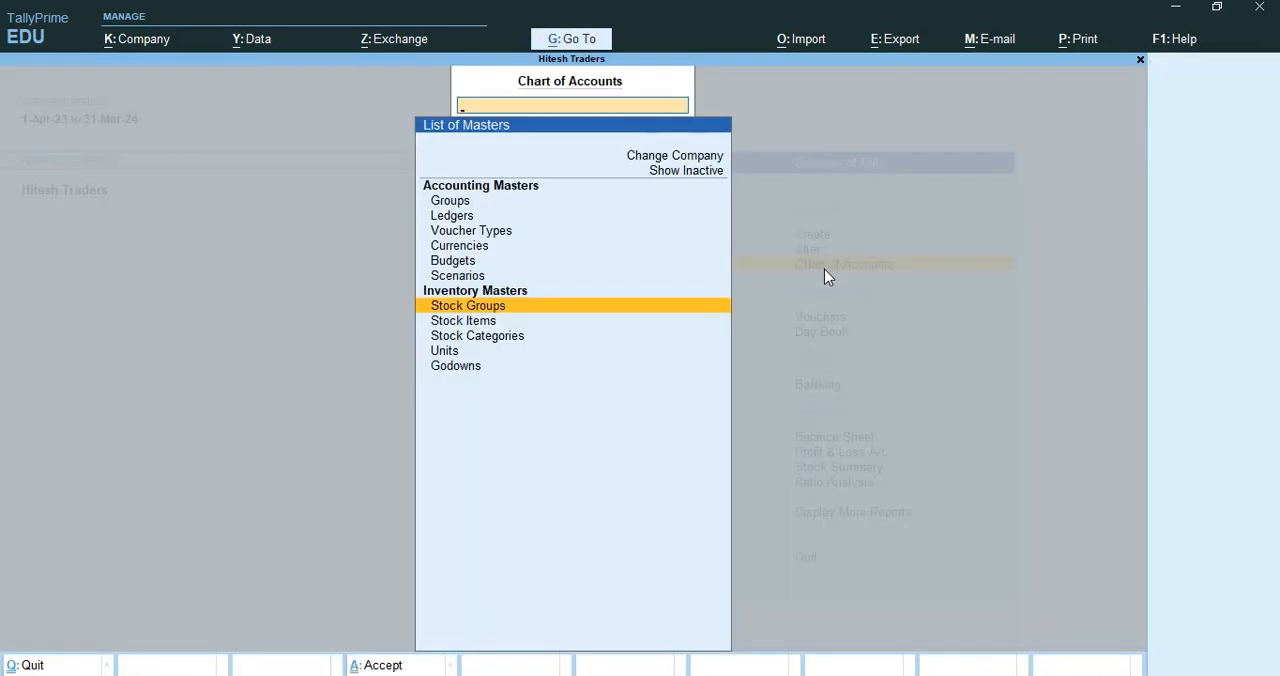
Look through the remaining inventory masters down to Godowns and return to the Gateway of Tally
key("Down")
key("Down")
key("Down")
key("Down")
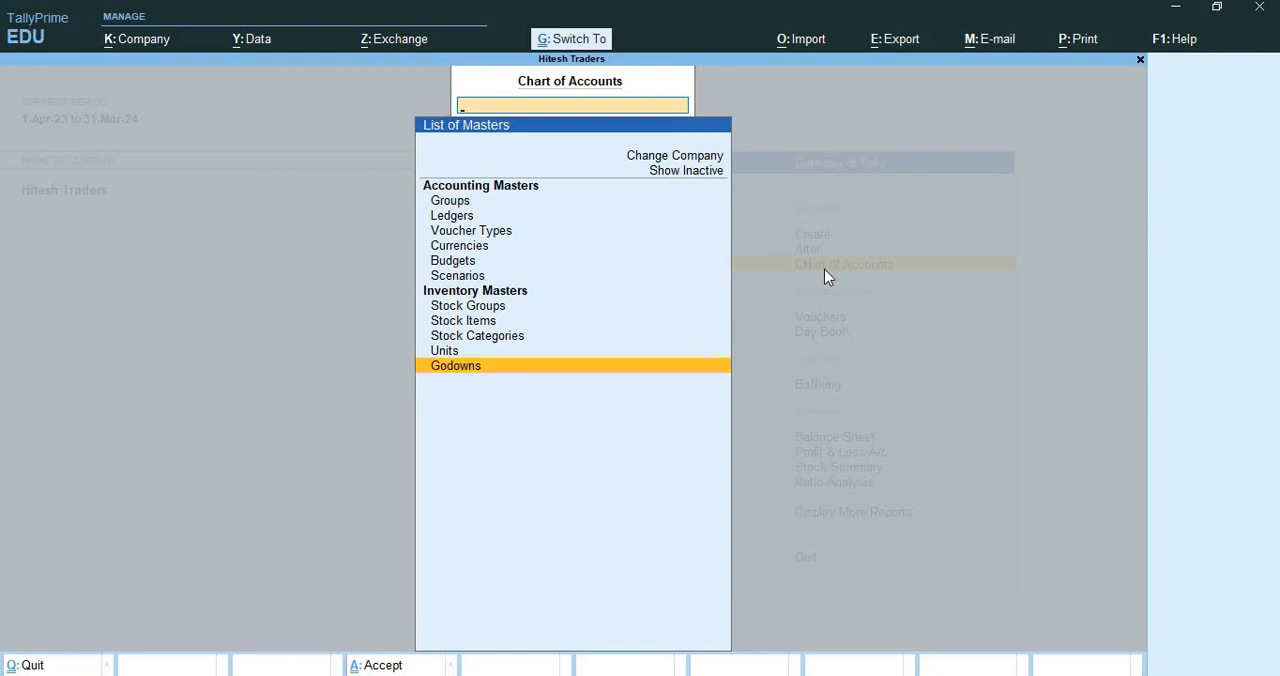
key("Escape")
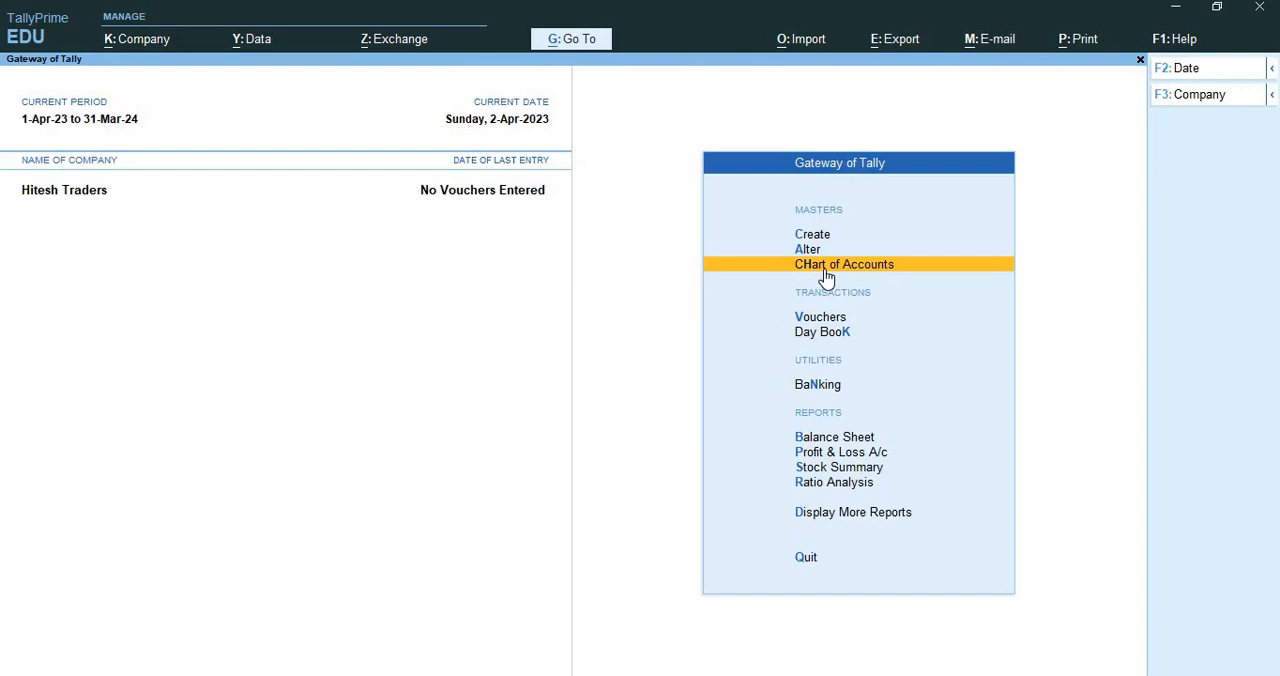
View the master types available for creation and return to the Gateway of Tally
key("Up")
key("Up")
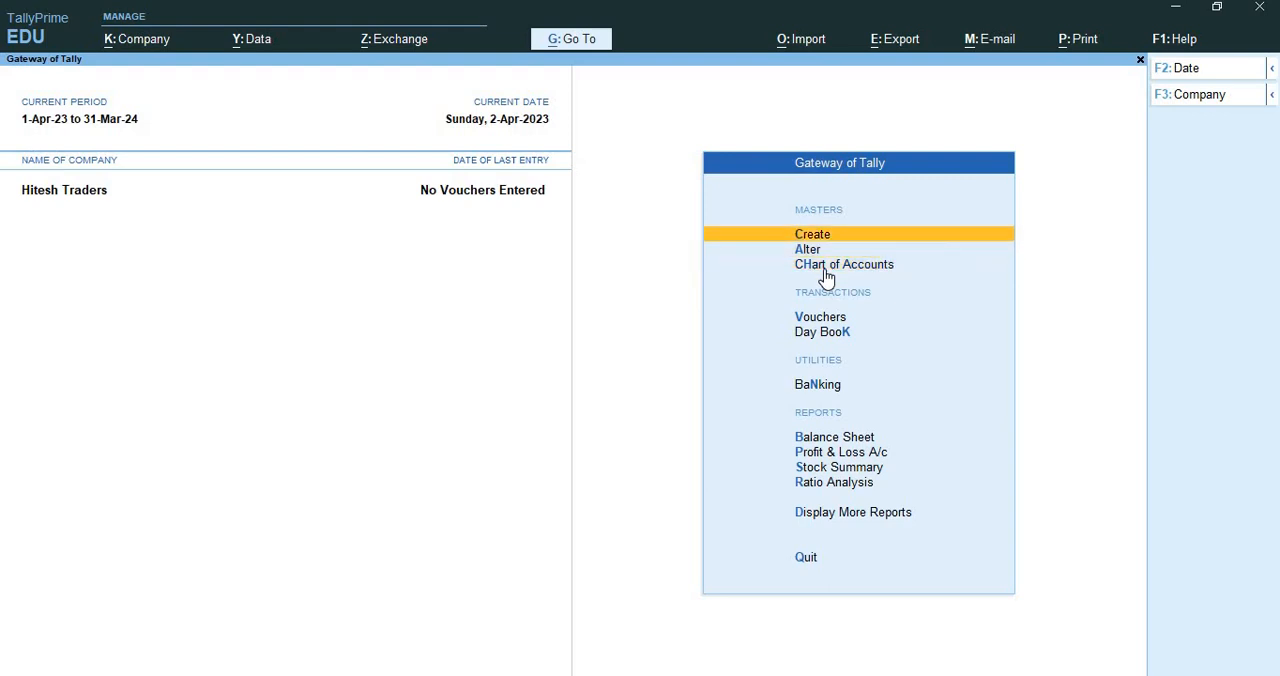
key("Return")
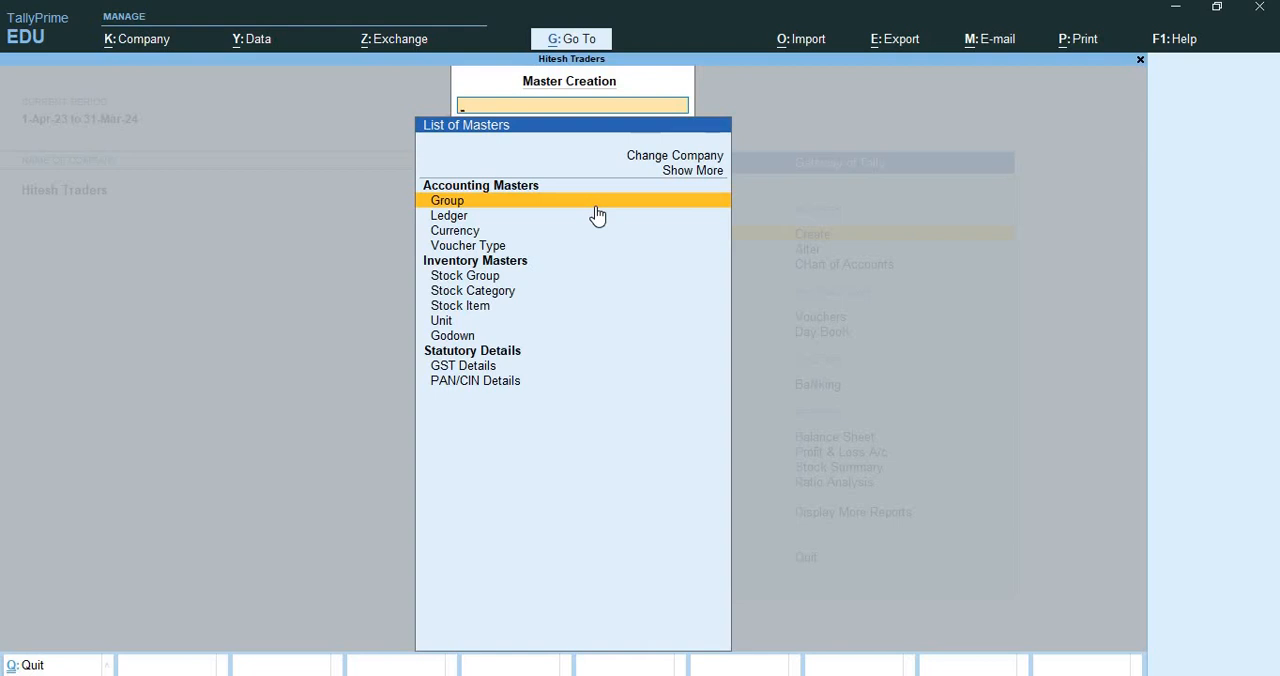
key("ctrl+q")
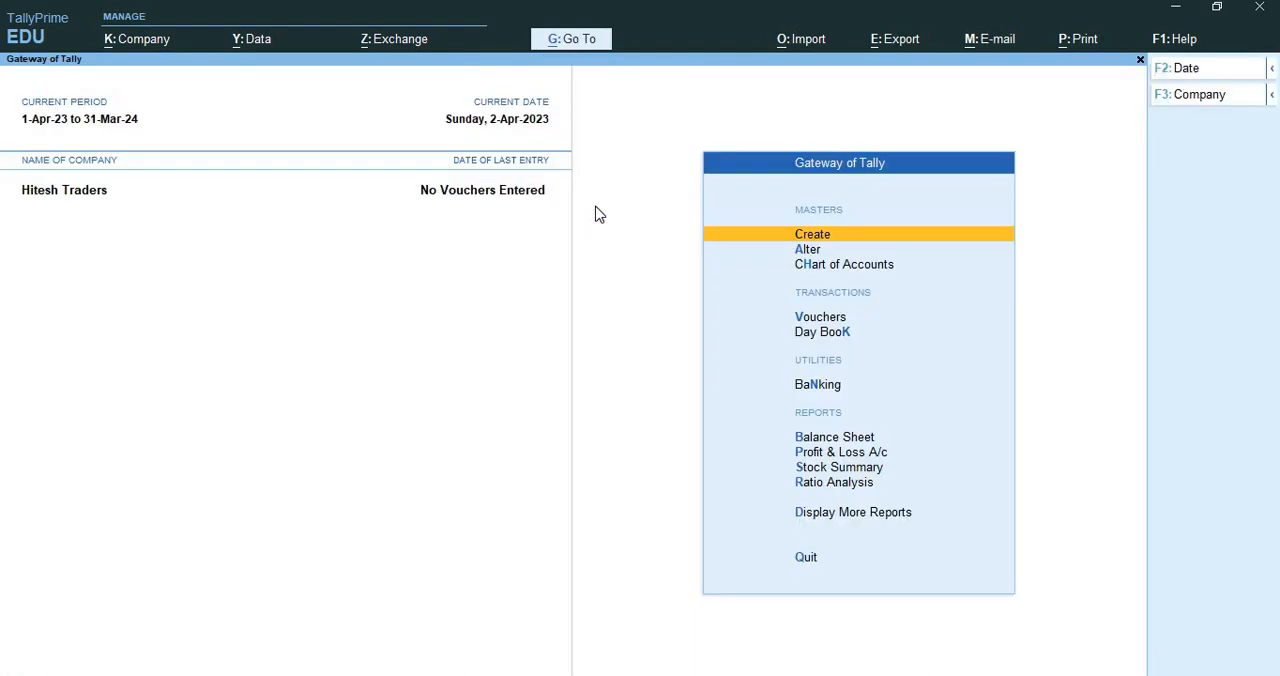
Start a new accounting group named Debtor North, leaving its alias blank
key("Return")
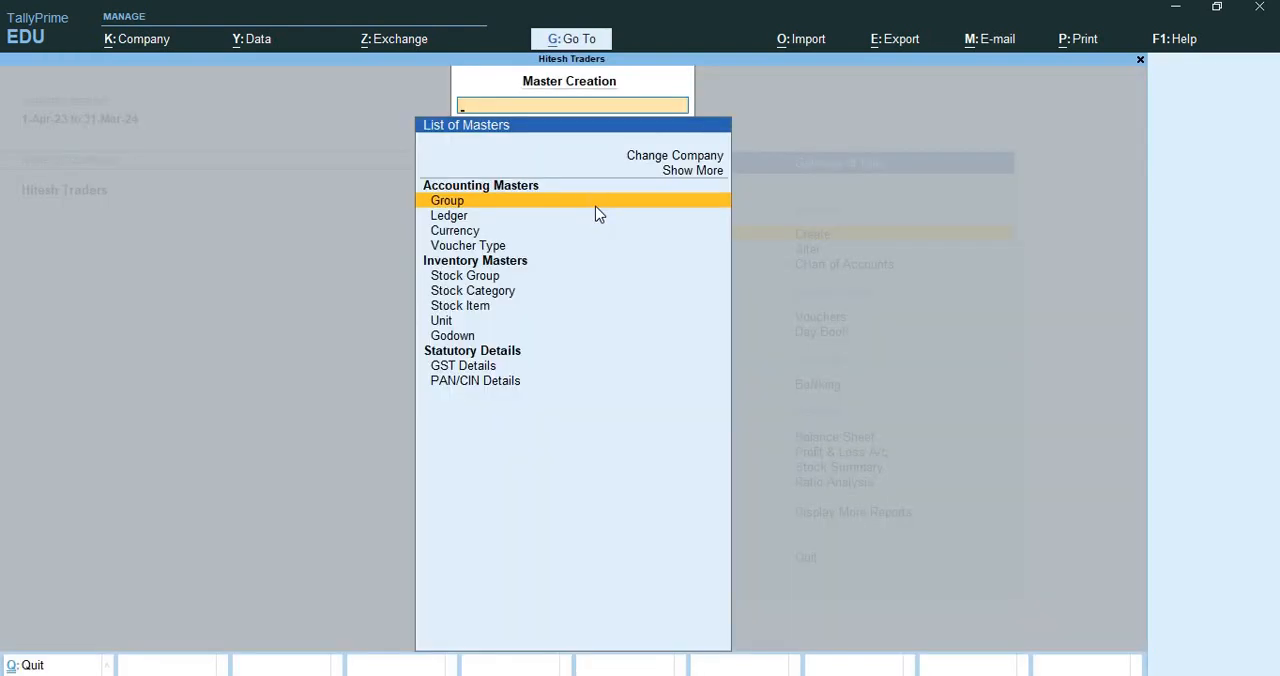
key("Return")
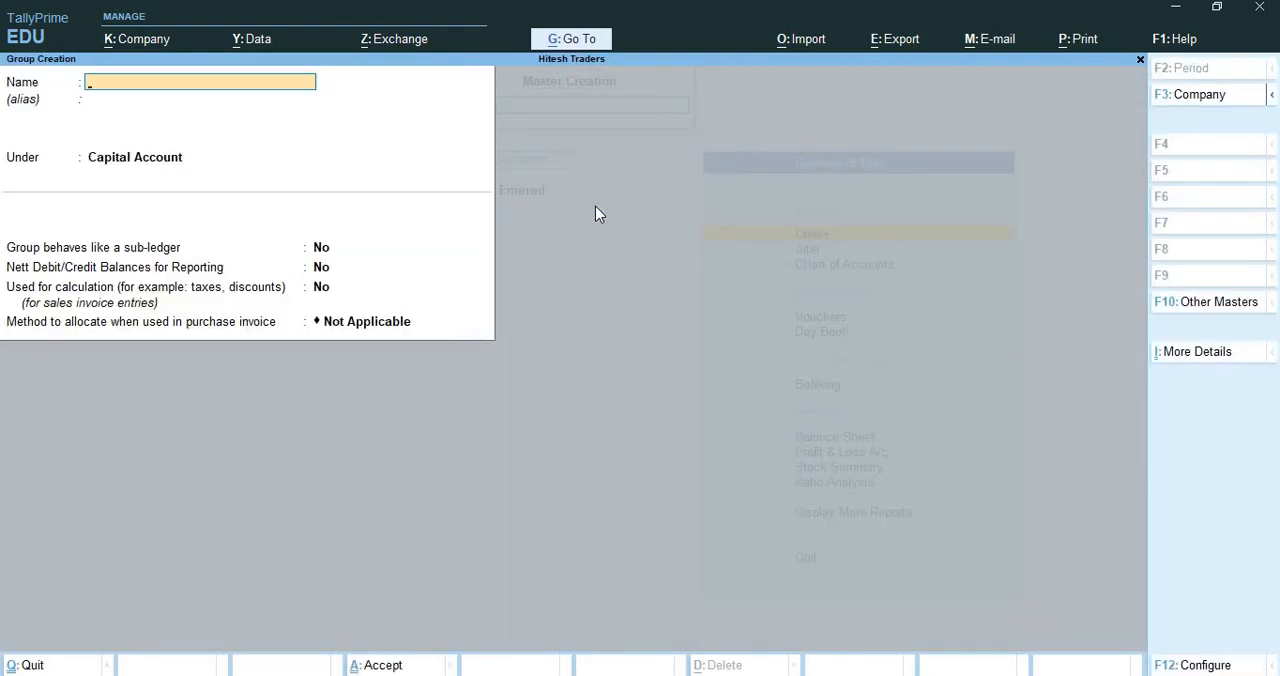
type("Debtor North")
key("Return")
key("Return")
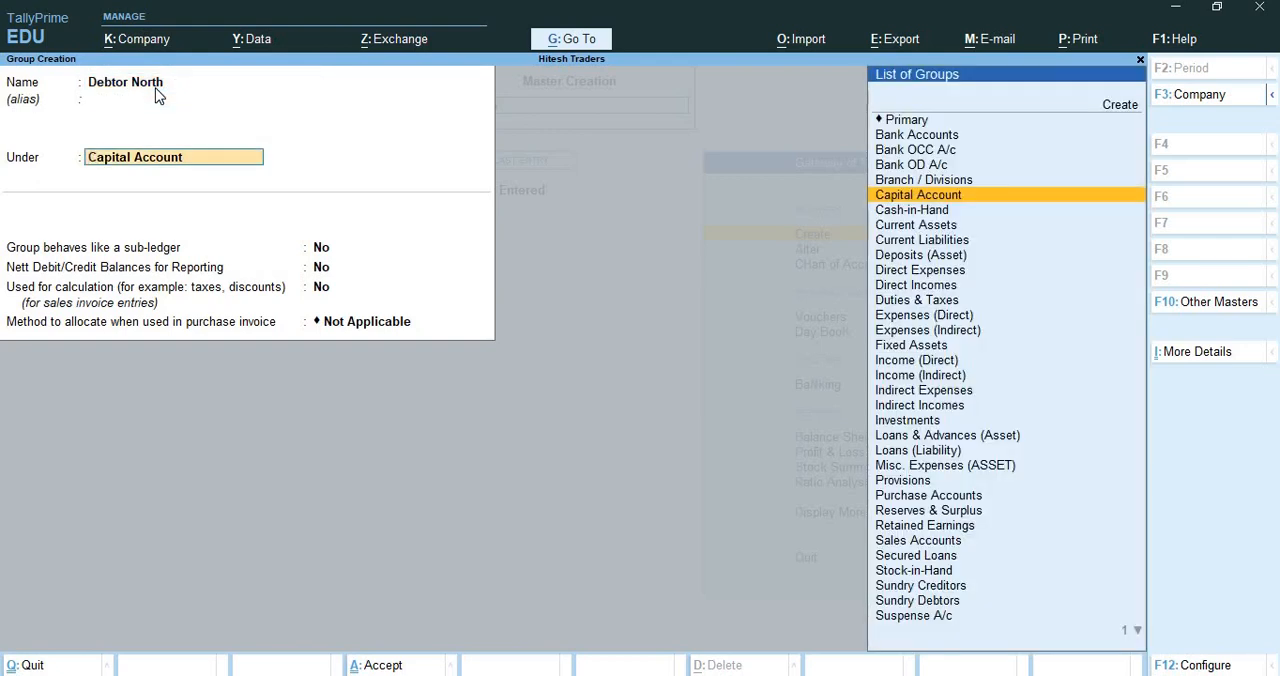
Place the Debtor North group under Sundry Debtors and save it with the remaining options at their defaults
type("Sun")
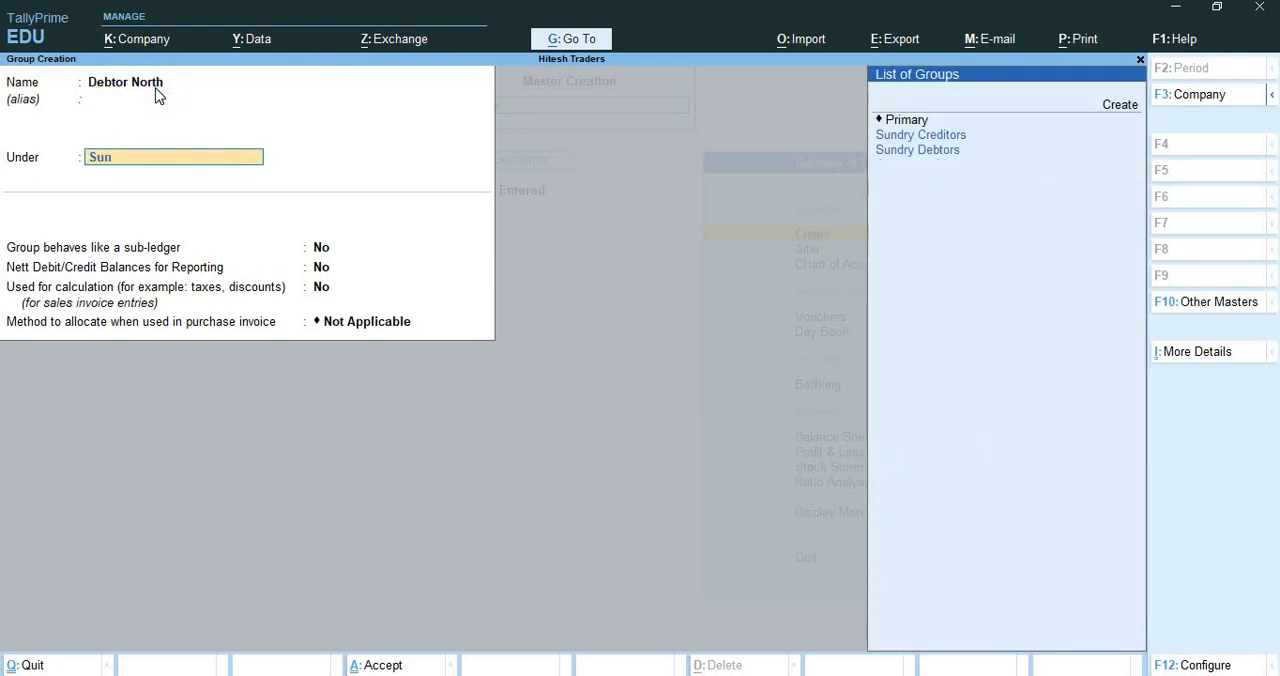
key("Down")
key("Down")
key("Return")
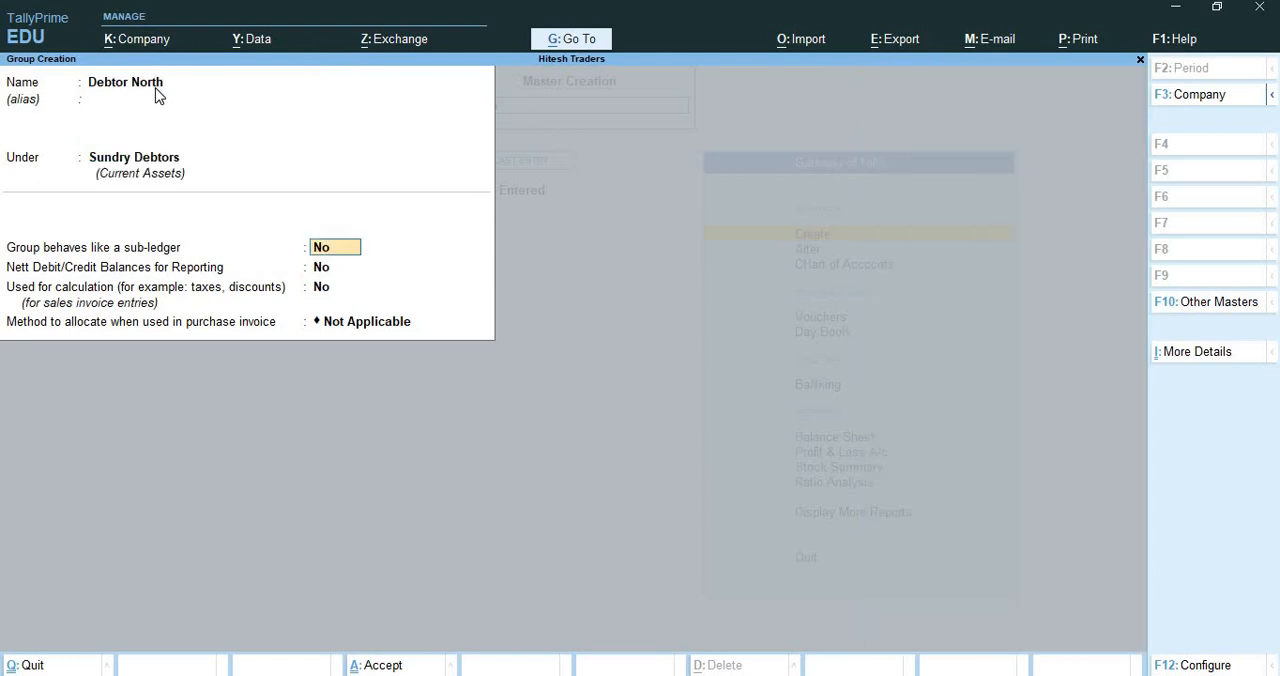
key("Return")
key("Return")
key("Return")
key("Return")
key("Return")
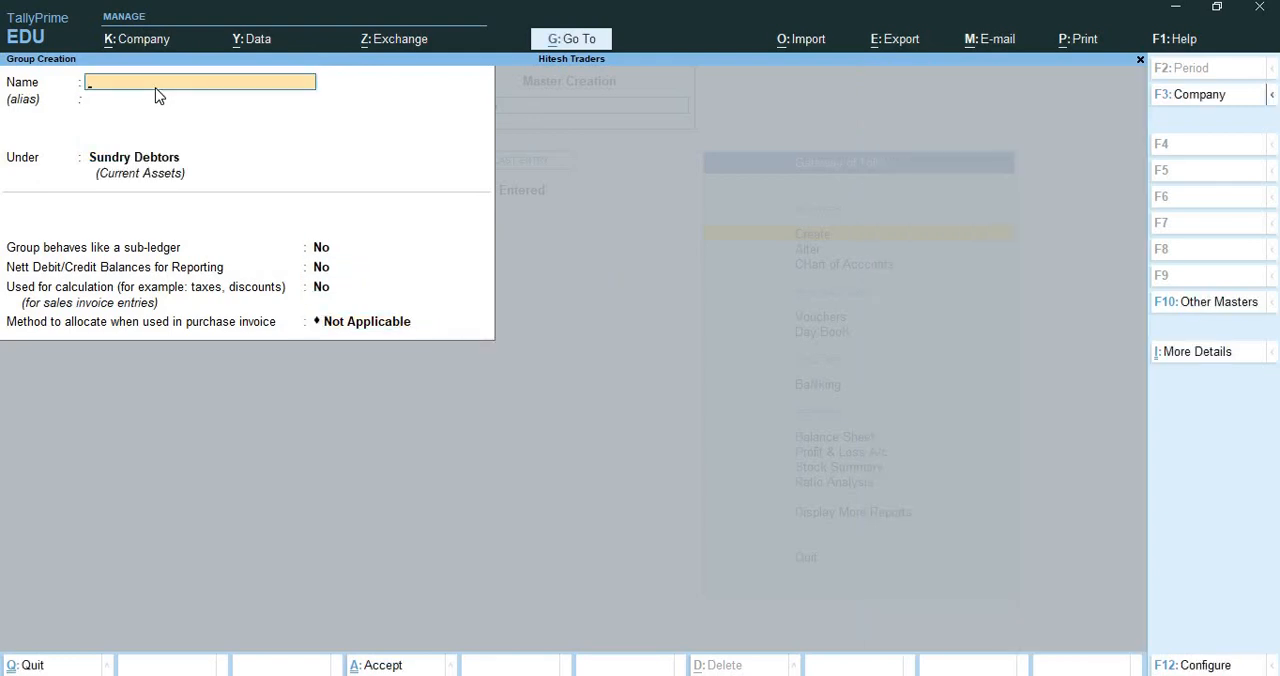
Name the next new group South Creditor and leave its alias blank
type("South")
type(" Creed")
type("itir")
key("BackSpace")
key("BackSpace")
key("BackSpace")
key("BackSpace")
key("BackSpace")
key("BackSpace")
type("ditor")
key("Return")
Place the South Creditor group under Sundry Creditors, save it with default options, and leave group creation
type("Sun")
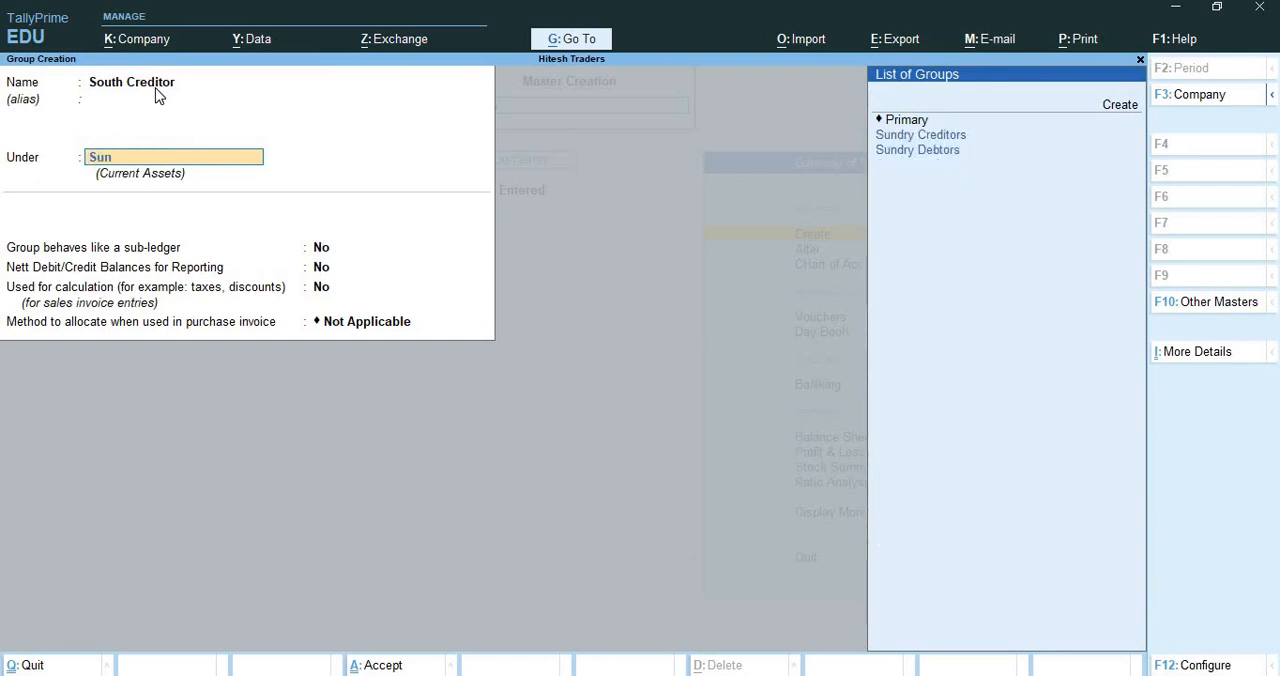
key("Return")
key("Return")
key("Return")
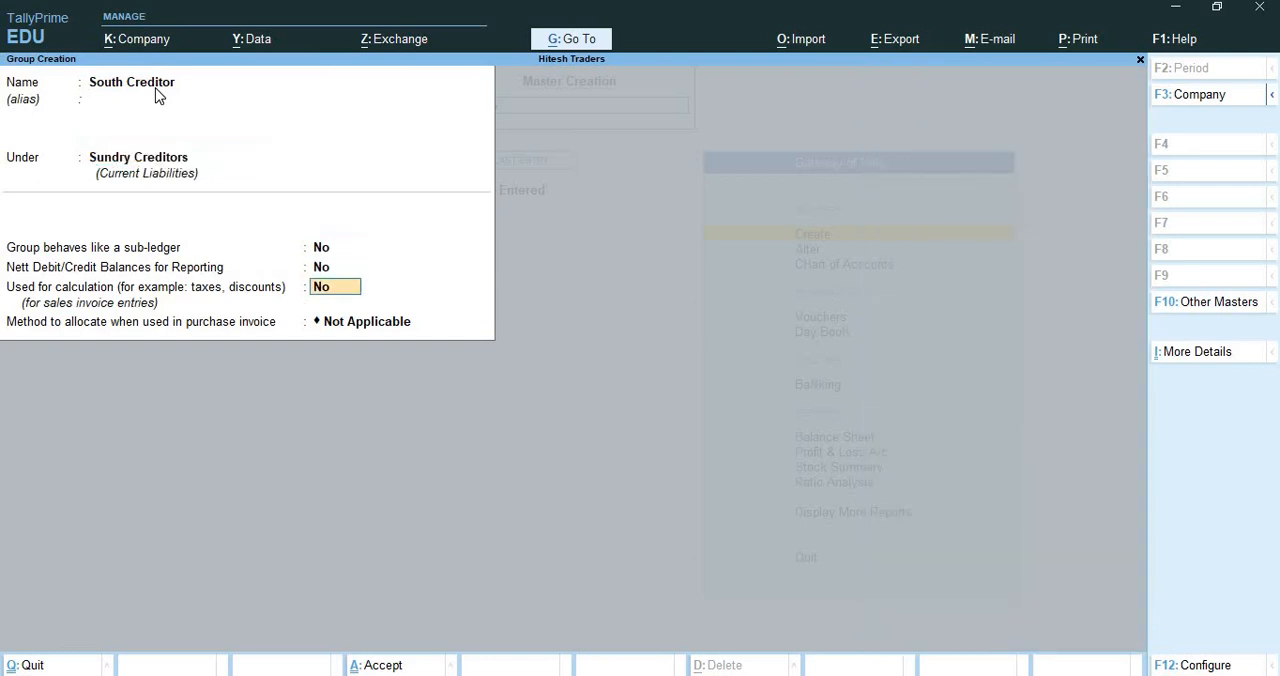
key("Return")
key("Return")
key("Return")
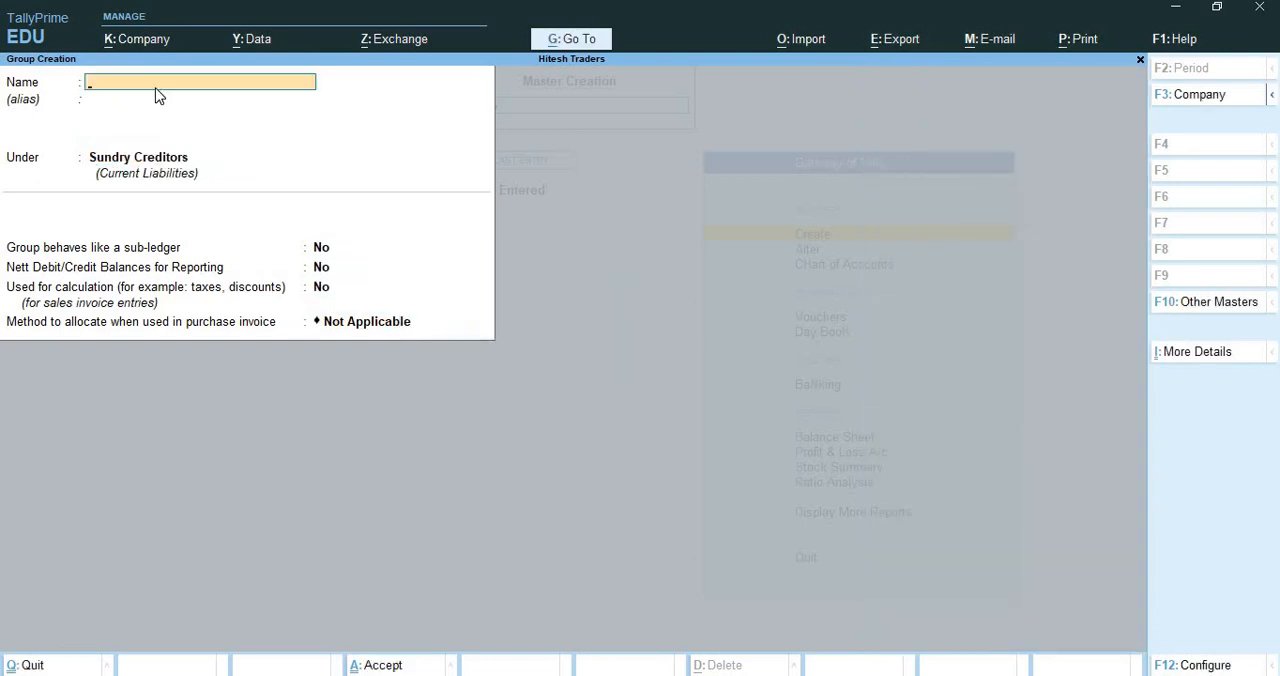
key("ctrl+q")
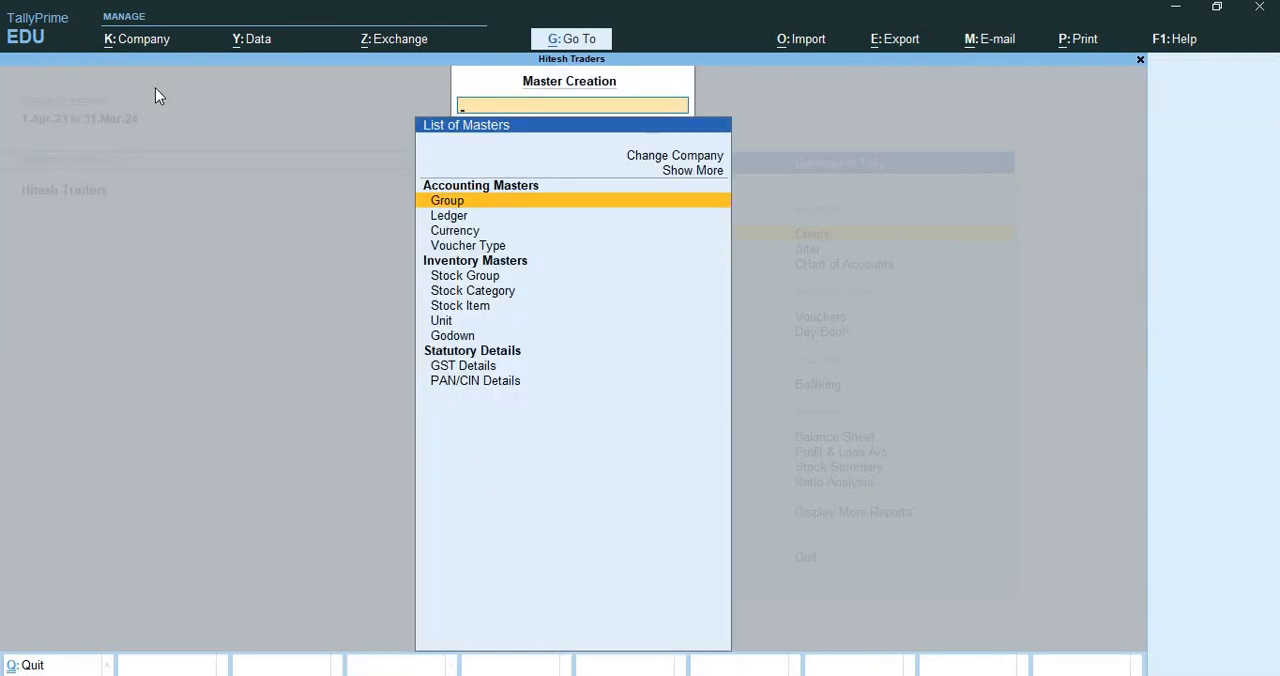
key("ctrl+q")
Display the list of groups in the Chart of Accounts
key("Down")
key("Down")
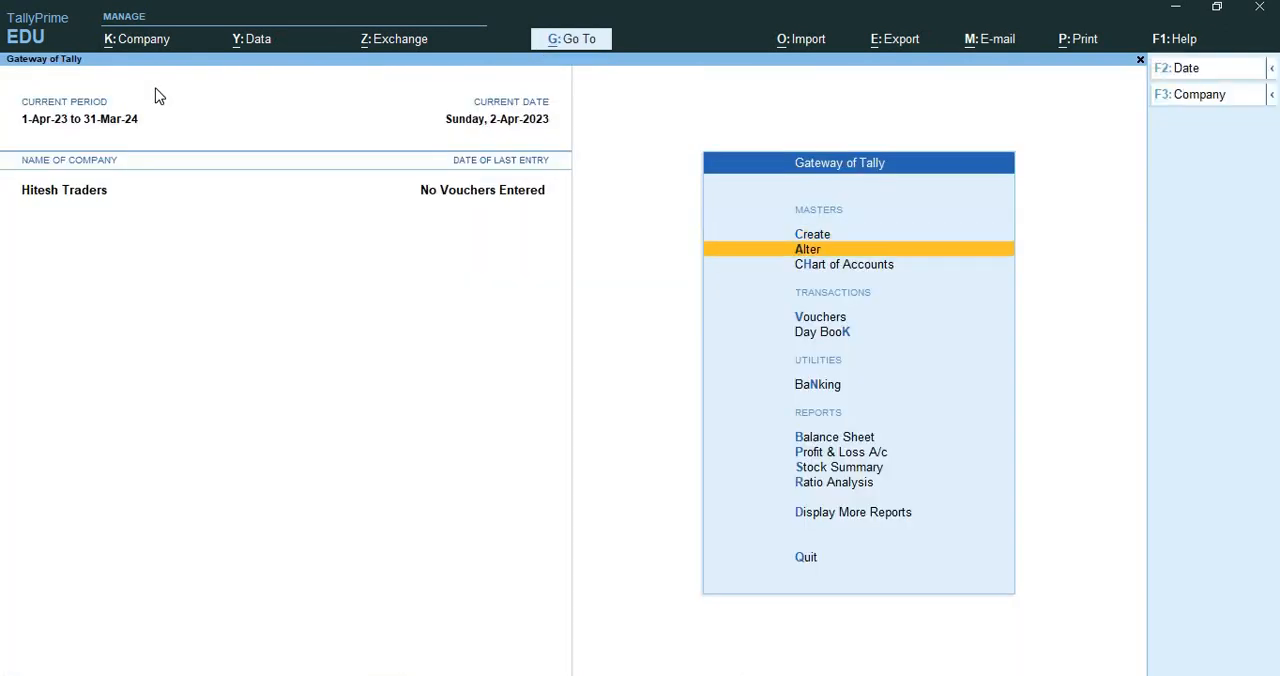
key("Return")
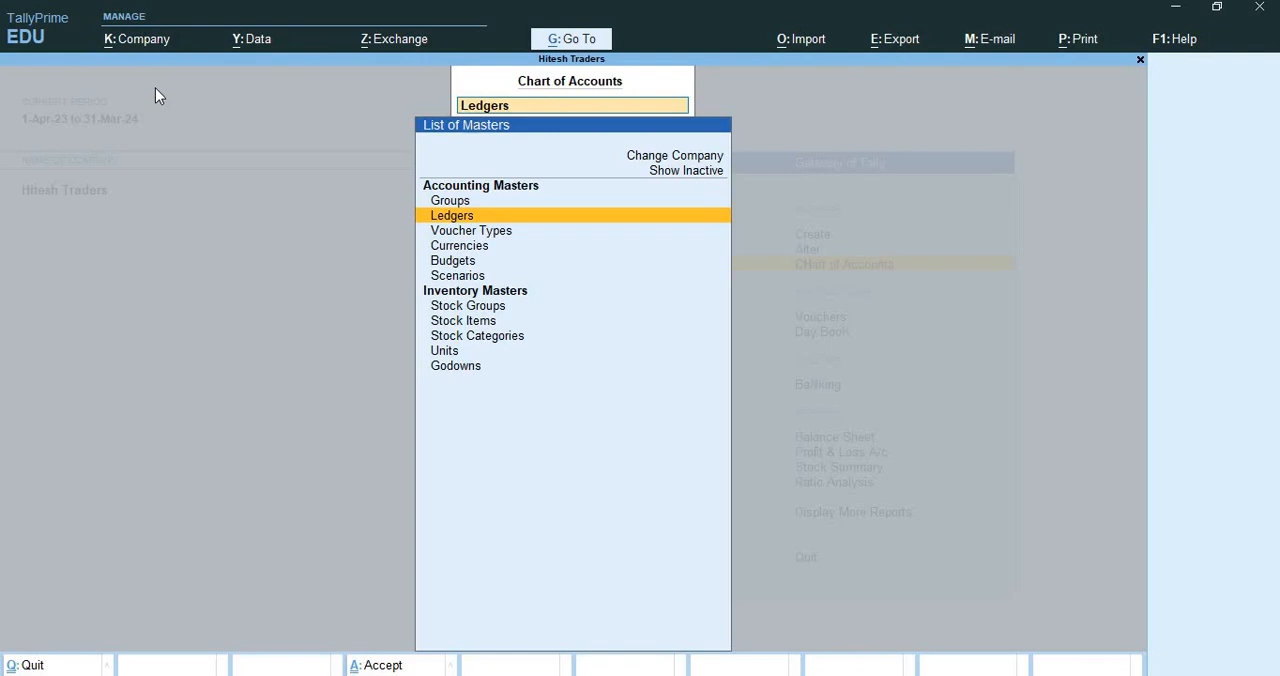
key("Up")
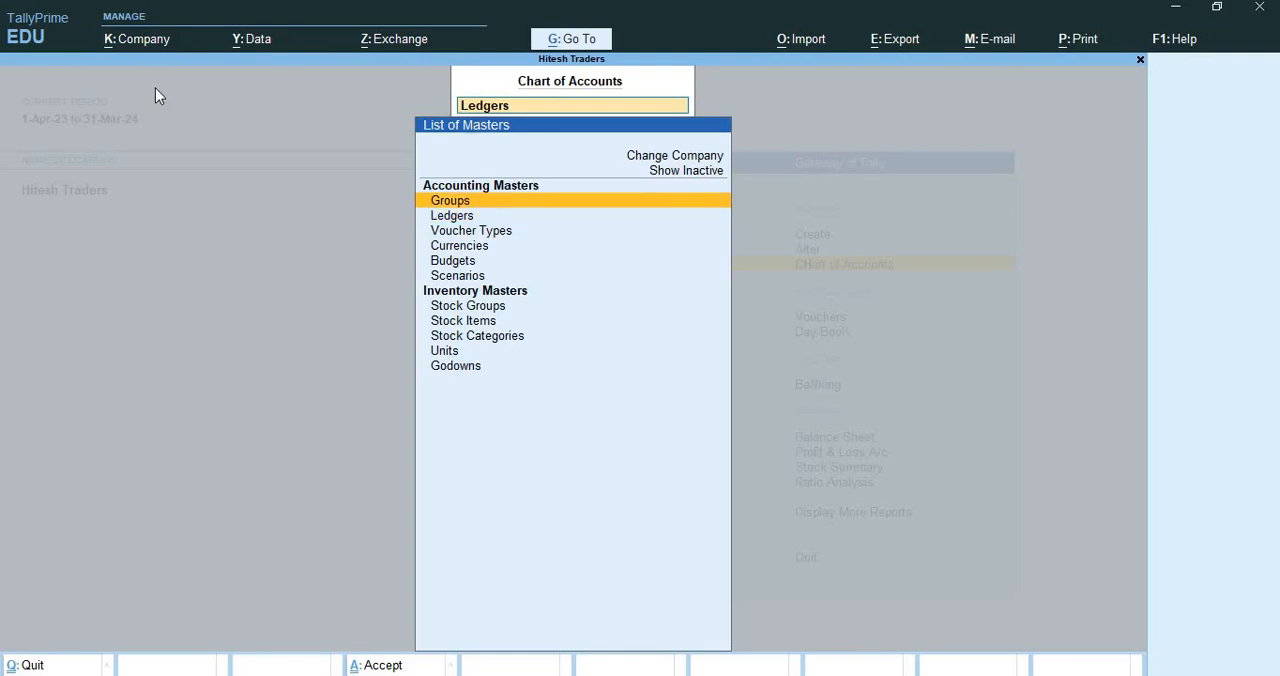
key("Return")
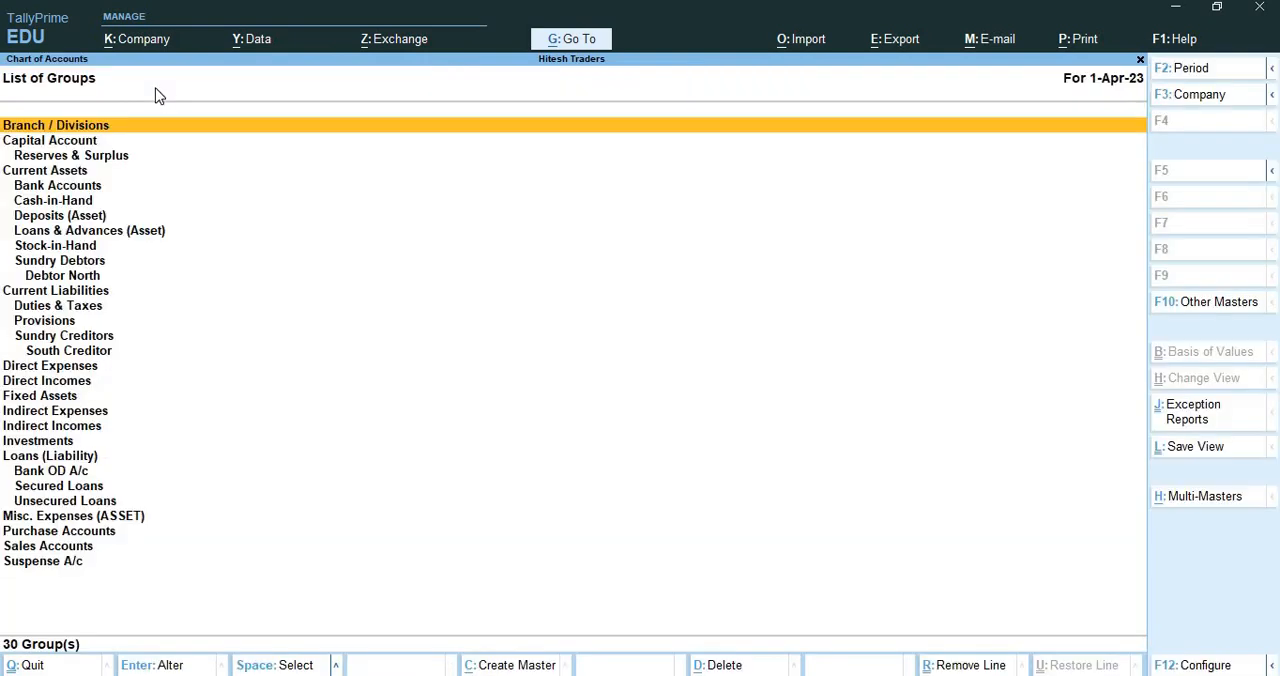
Check the placement of Debtor North and South Creditor in the group hierarchy, and close the list
key("Down")
key("Down")
key("Down")
key("Down")
key("Down")
key("Down")
key("Down")
key("Down")
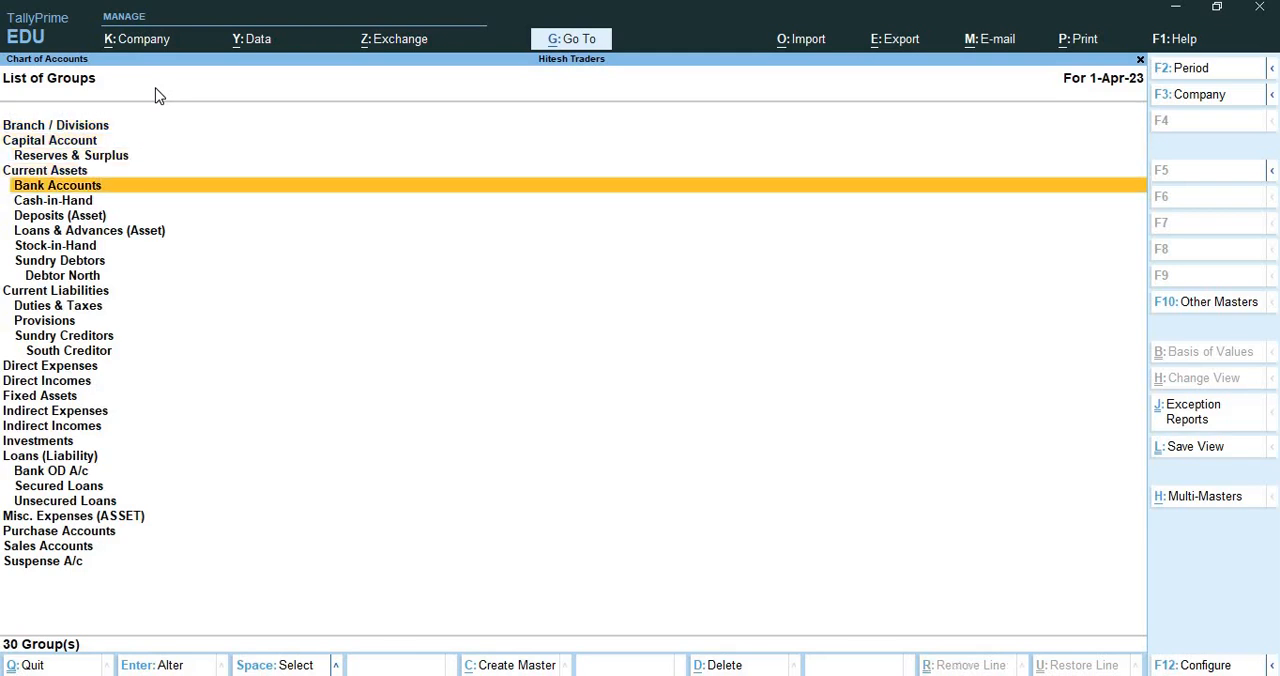
key("Down")
key("Down")
key("Down")
key("Down")
key("Down")
key("Down")
key("Down")
key("Down")
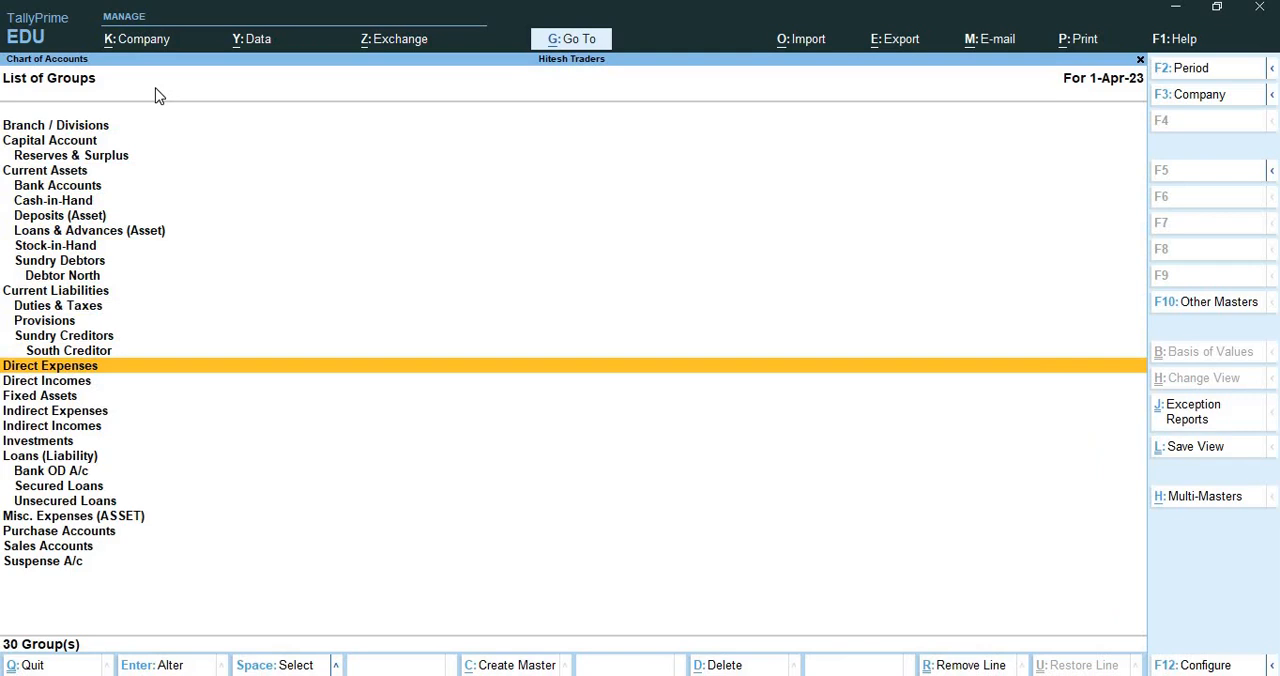
key("alt+g")
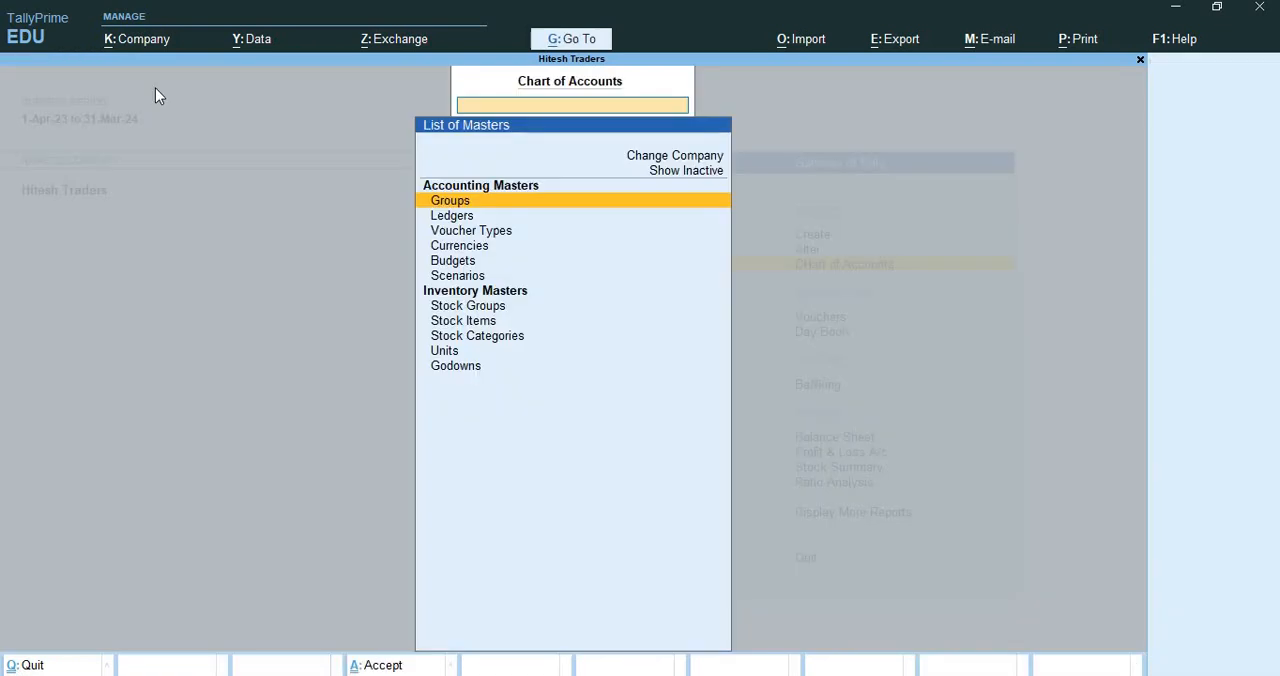
Review the list of groups in the Chart of Accounts again, and return to the Gateway of Tally
key("Return")
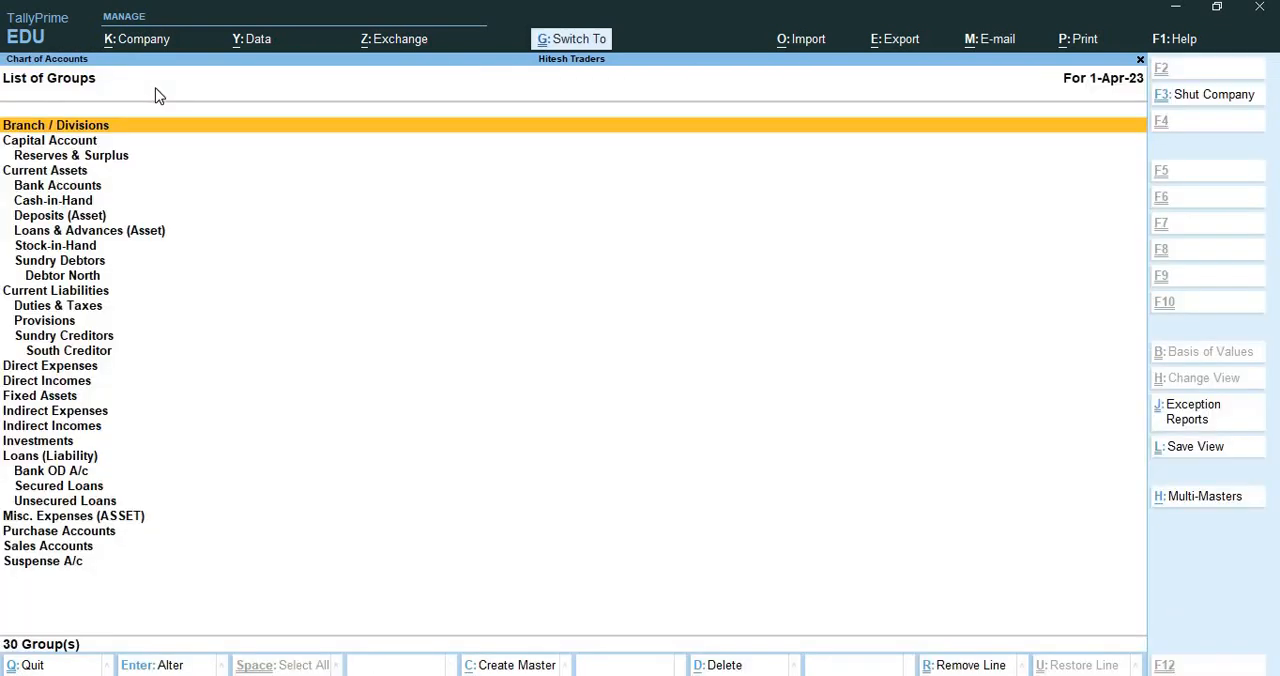
key("Escape")
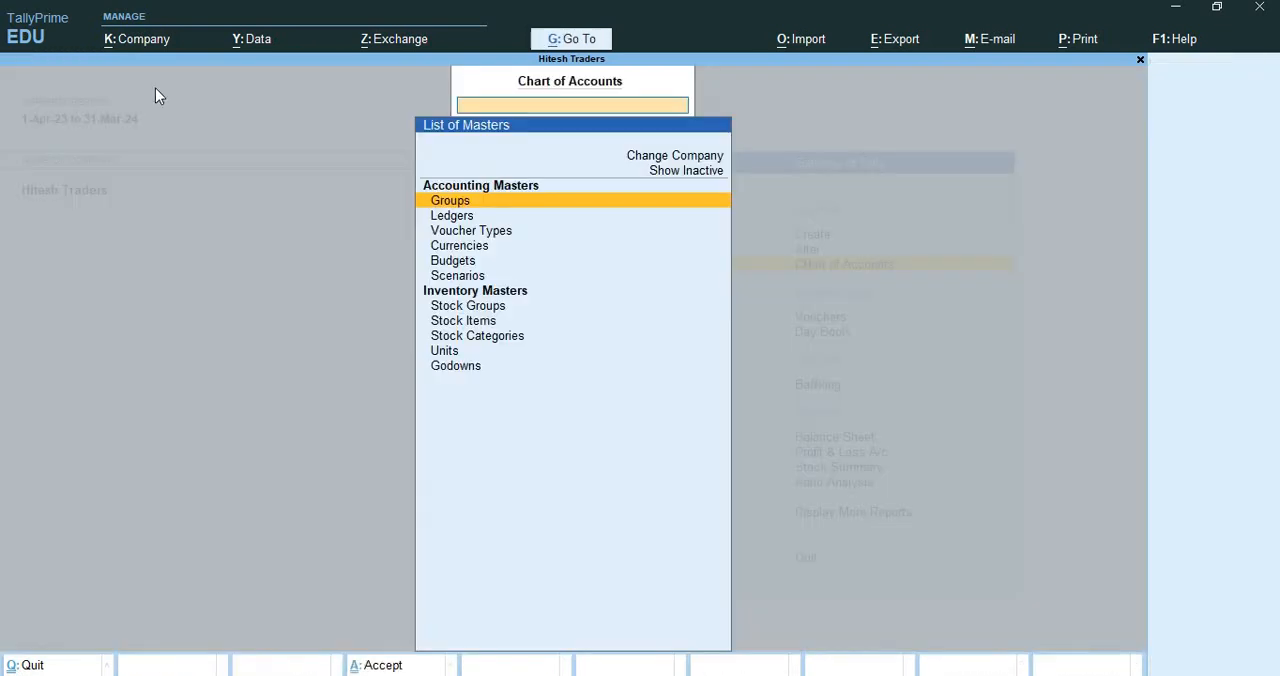
key("Escape")
Look through the groups available for alteration, including Debtor North and South Creditor, and leave without altering any
key("Up")
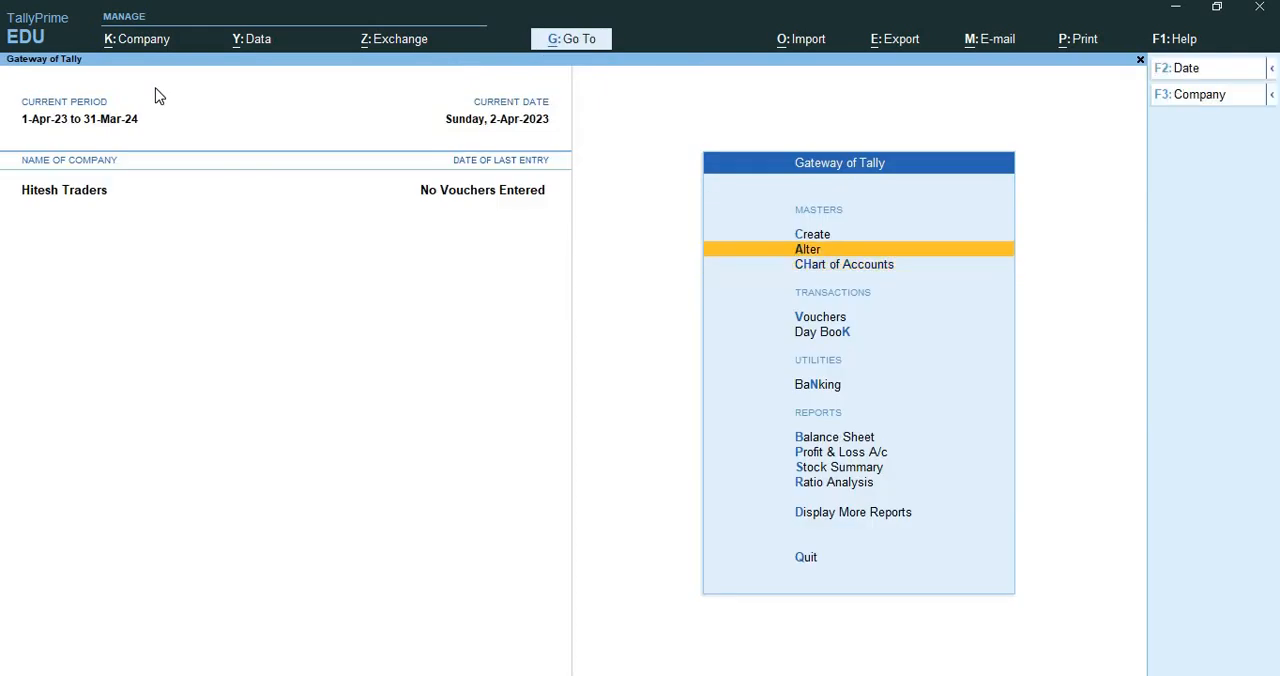
key("Return")
key("Return")
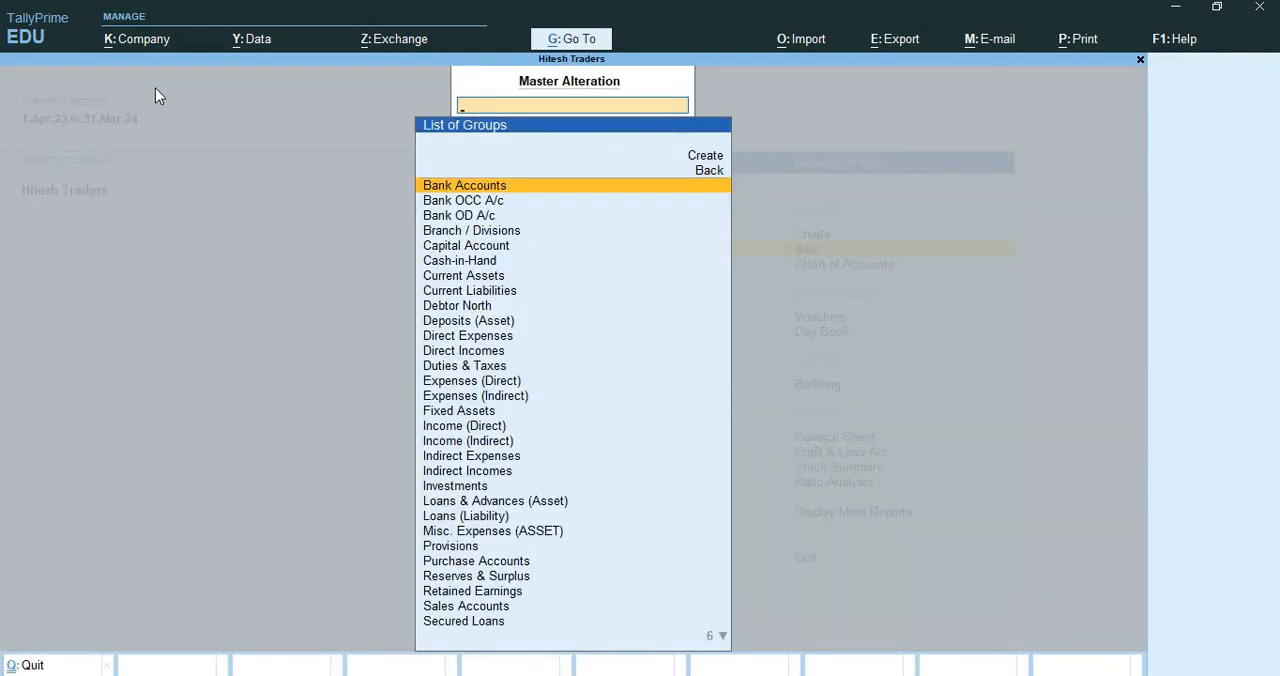
key("Down")
key("Down")
key("Down")
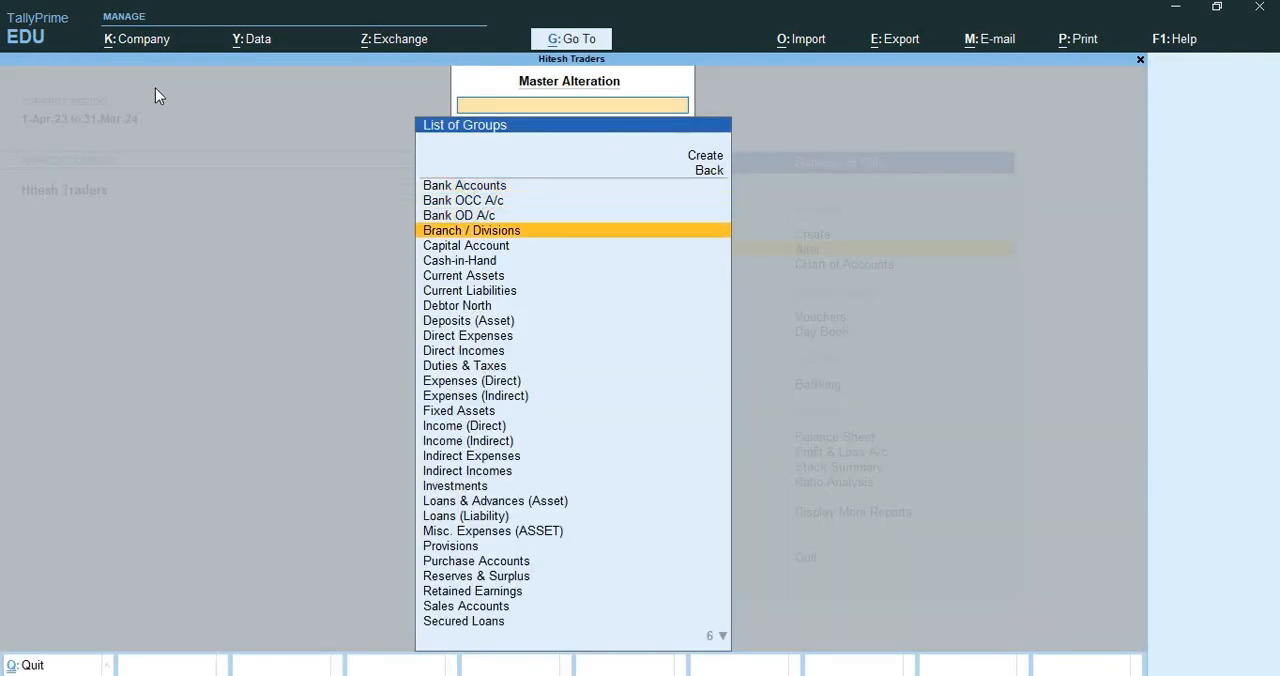
key("Down")
key("Down")
key("Down")
key("Down")
key("Down")
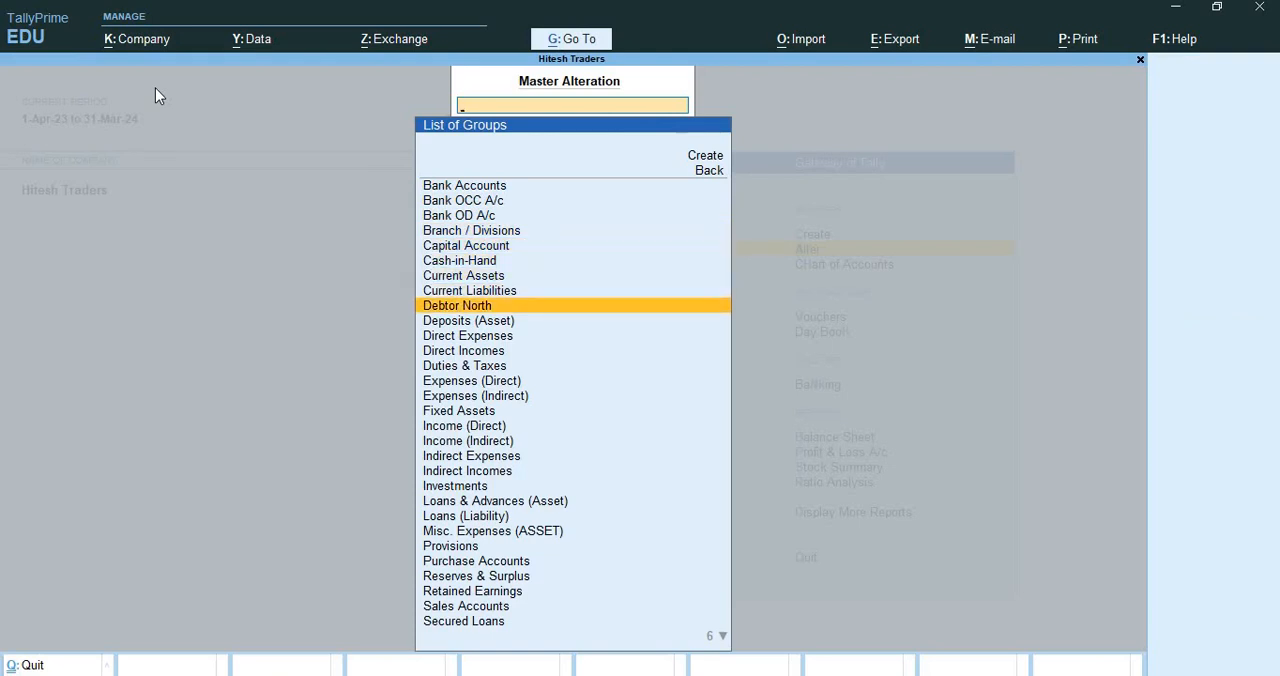
key("Down")
key("Down")
key("Down")
key("Down")
key("Down")
key("Down")
key("Down")
key("Down")
key("Down")
key("Down")
key("Down")
key("Down")
key("Down")
key("Down")
key("Down")
key("Down")
key("Down")
key("Down")
key("Down")
key("Down")
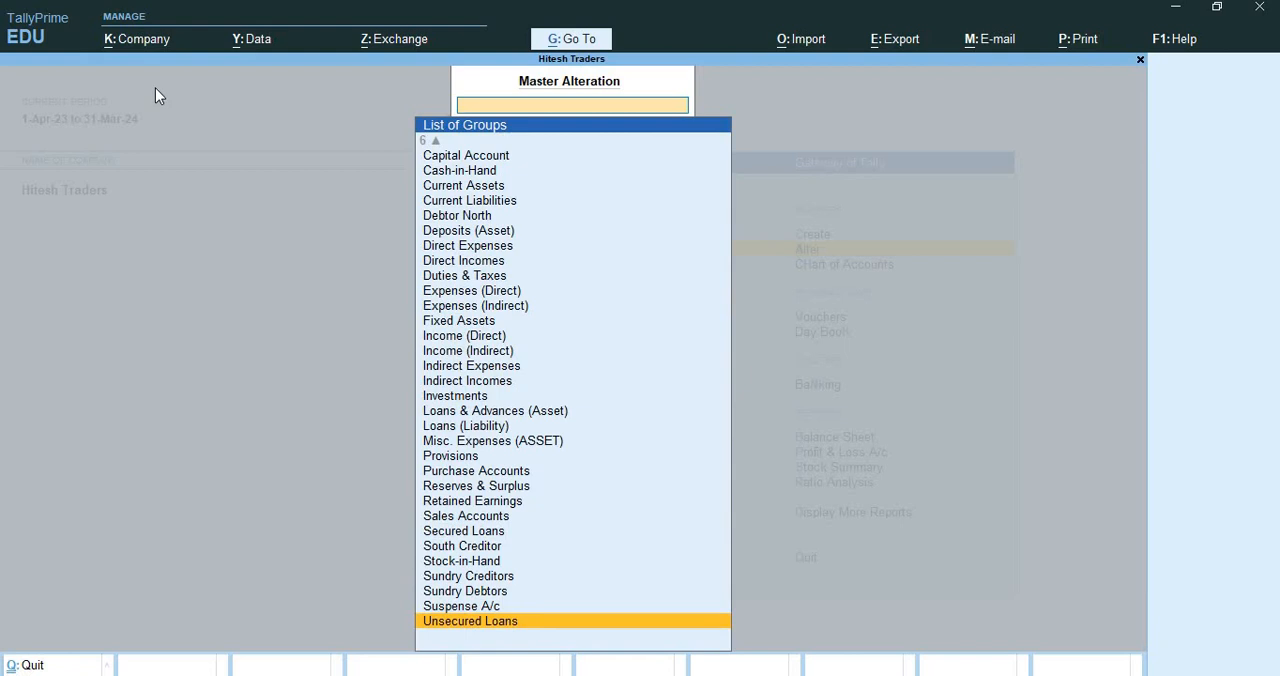
key("Up")
key("Up")
key("Up")
key("Up")
key("Up")
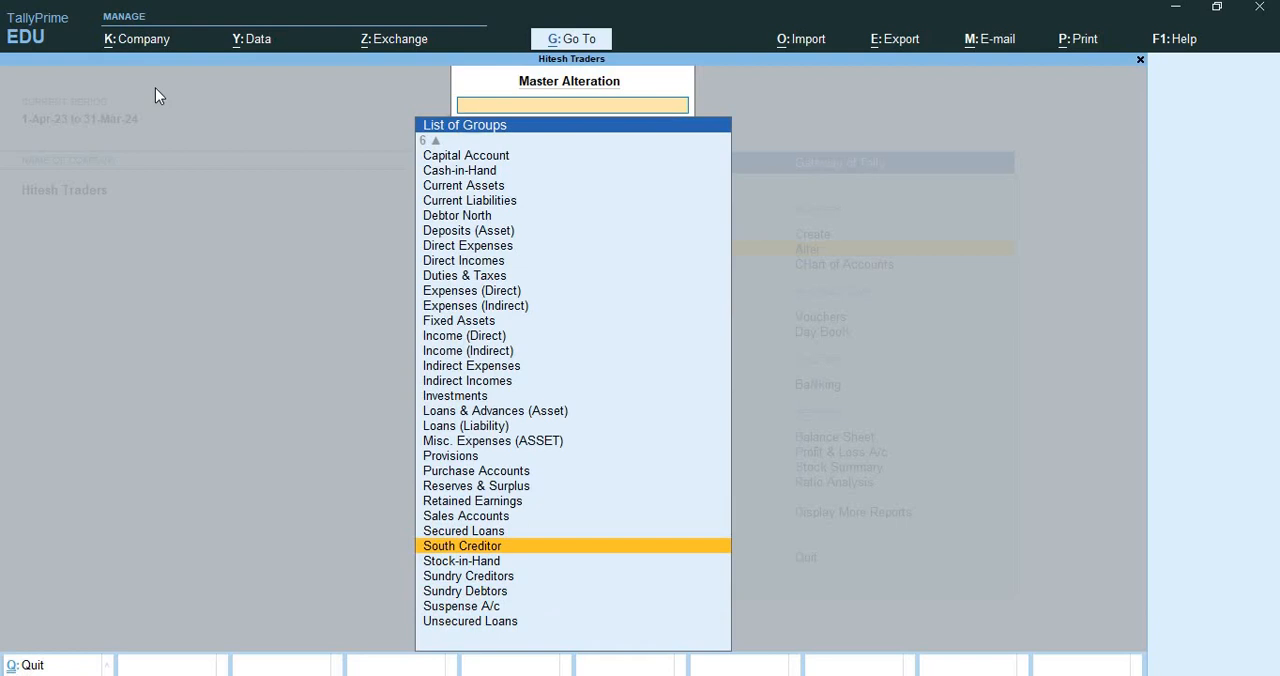
key("Escape")
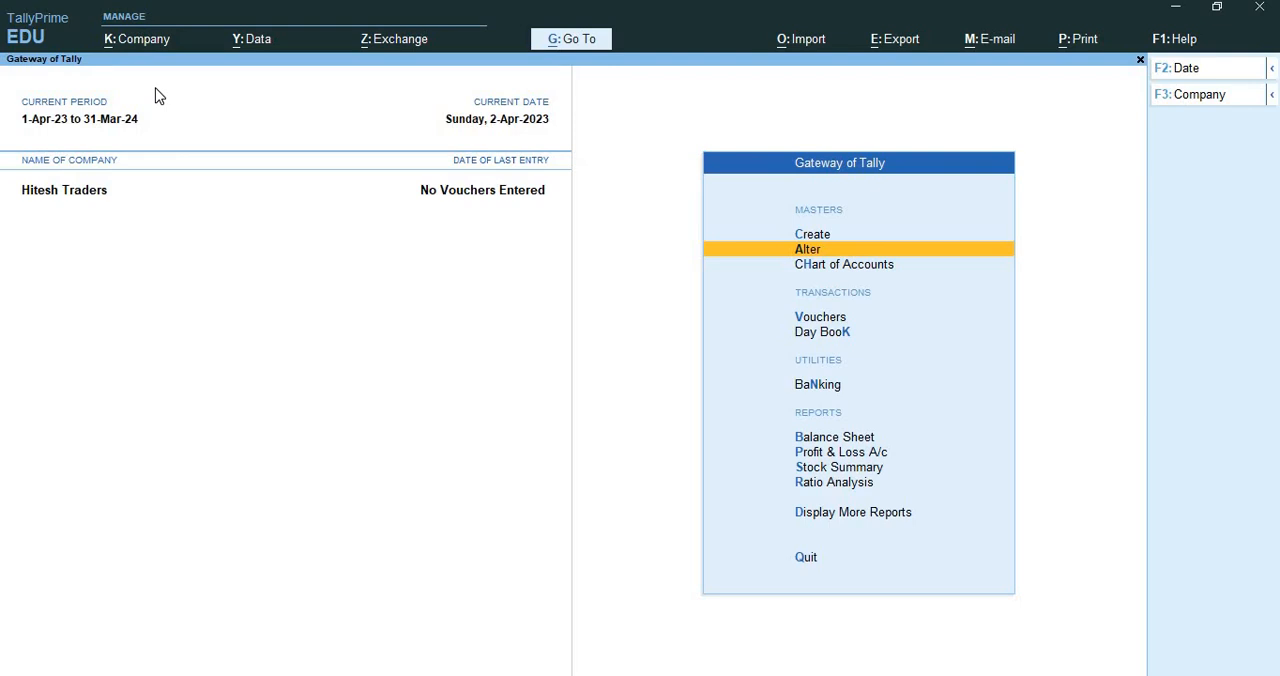
Start a new ledger, name it with the proprietor's first name followed by Capital A/c, and leave the alias blank
key("Up")
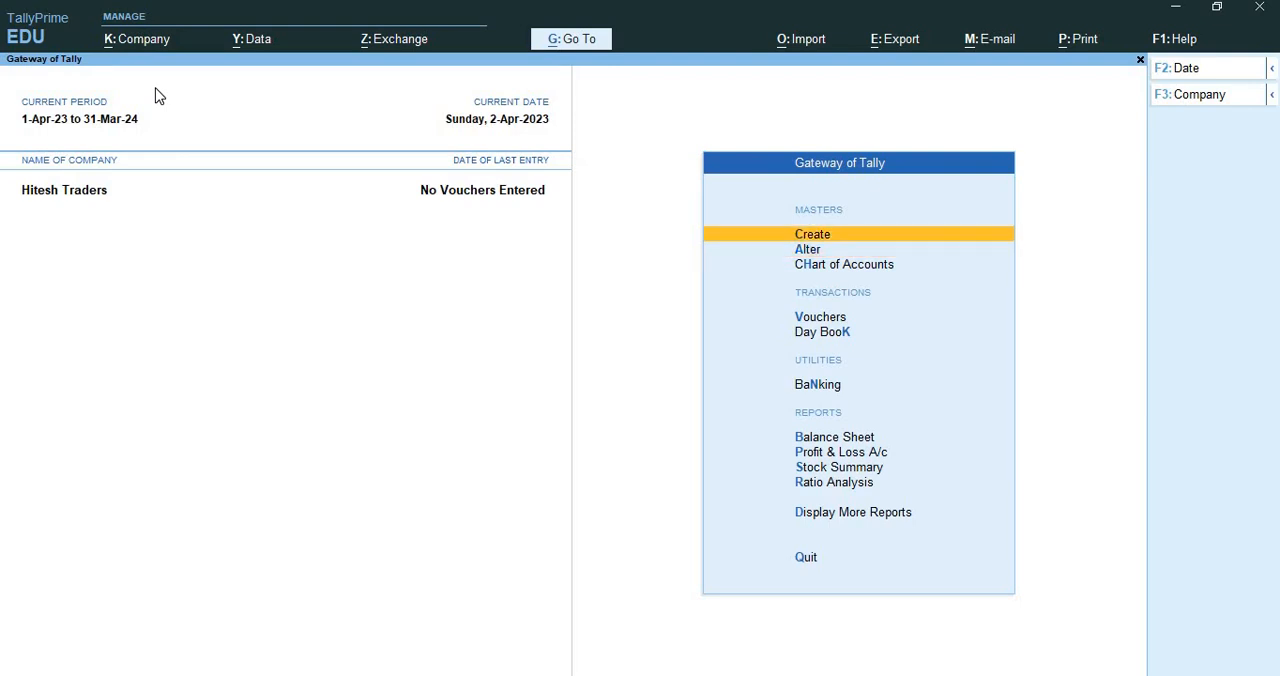
key("Return")
key("Down")
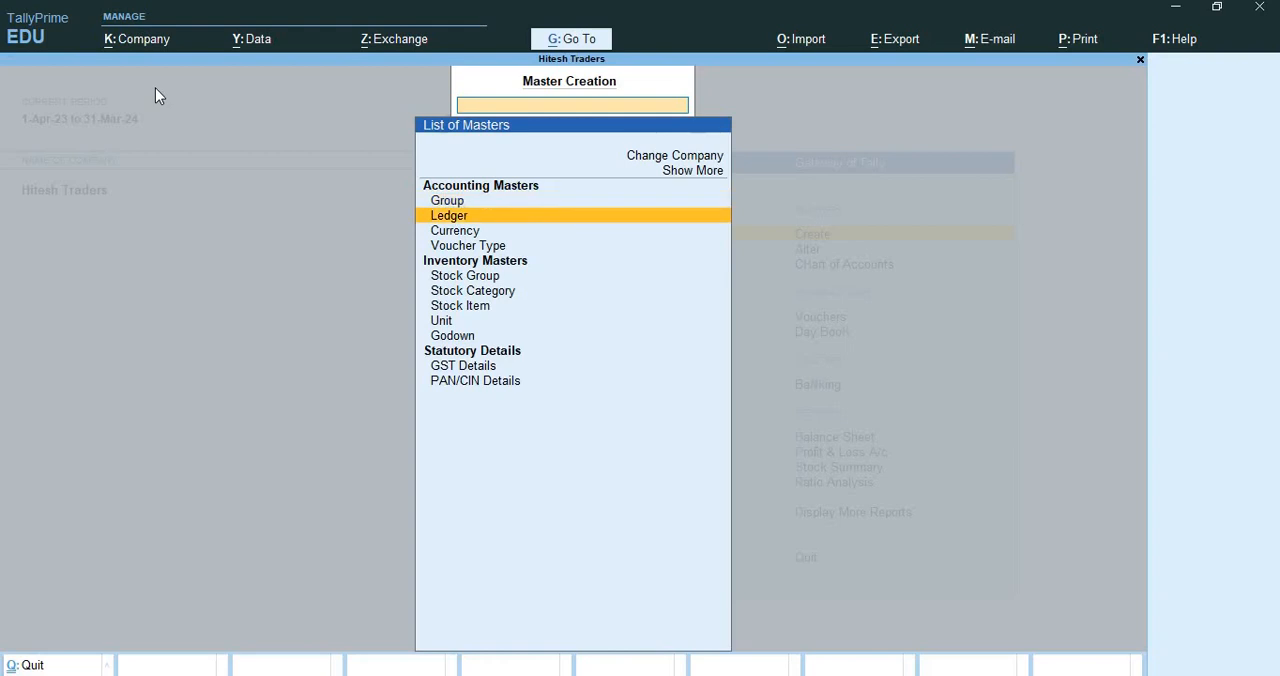
key("Return")
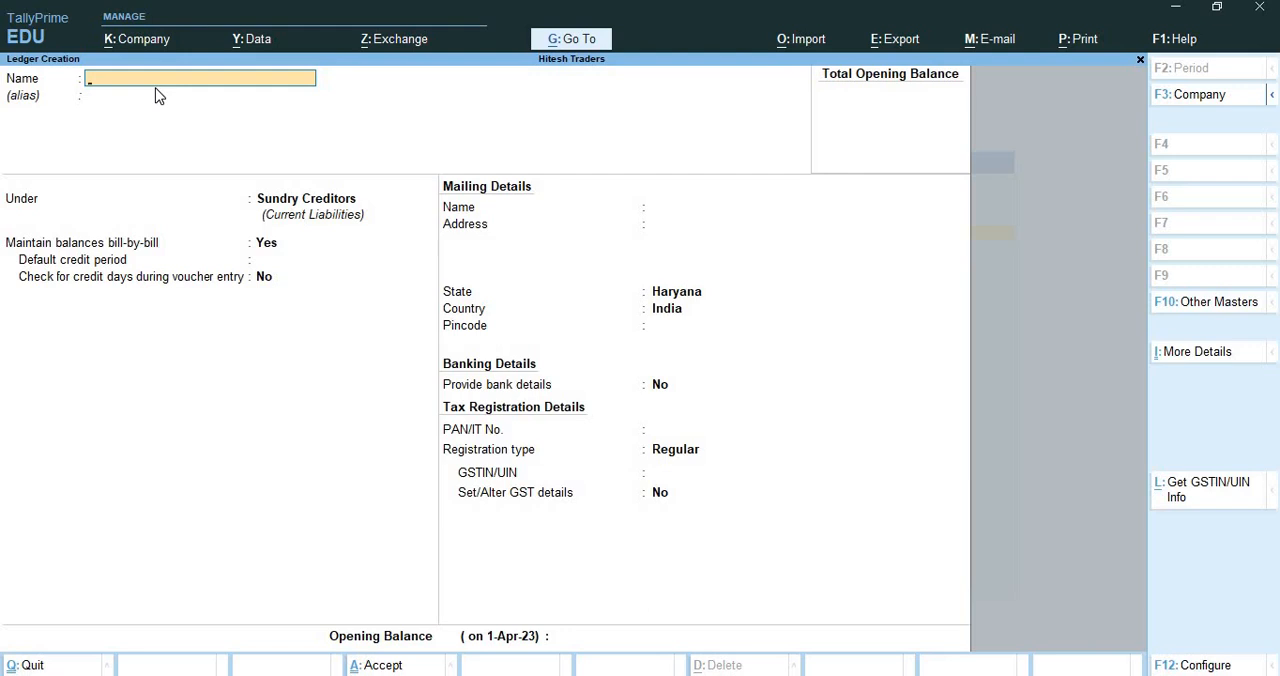
type("Hitesh Capital A/c")
key("Return")
key("Return")
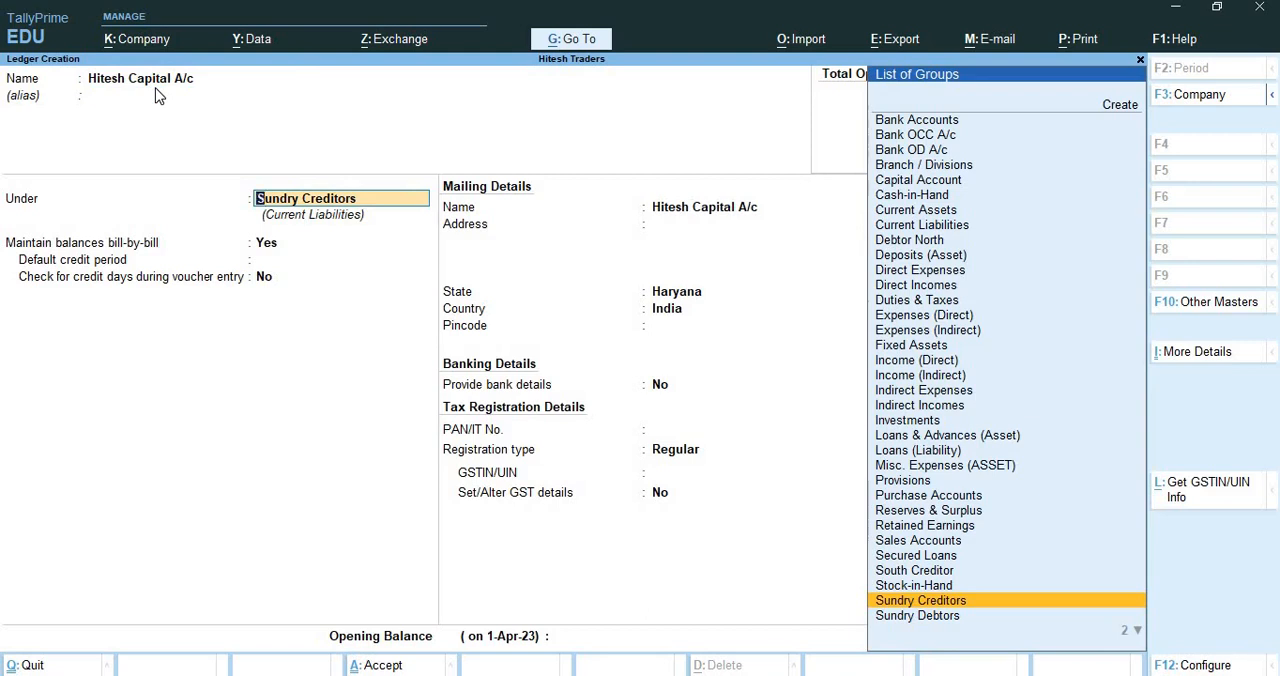
Place the proprietor's capital ledger under Capital Account and save it with the default details
type("C")
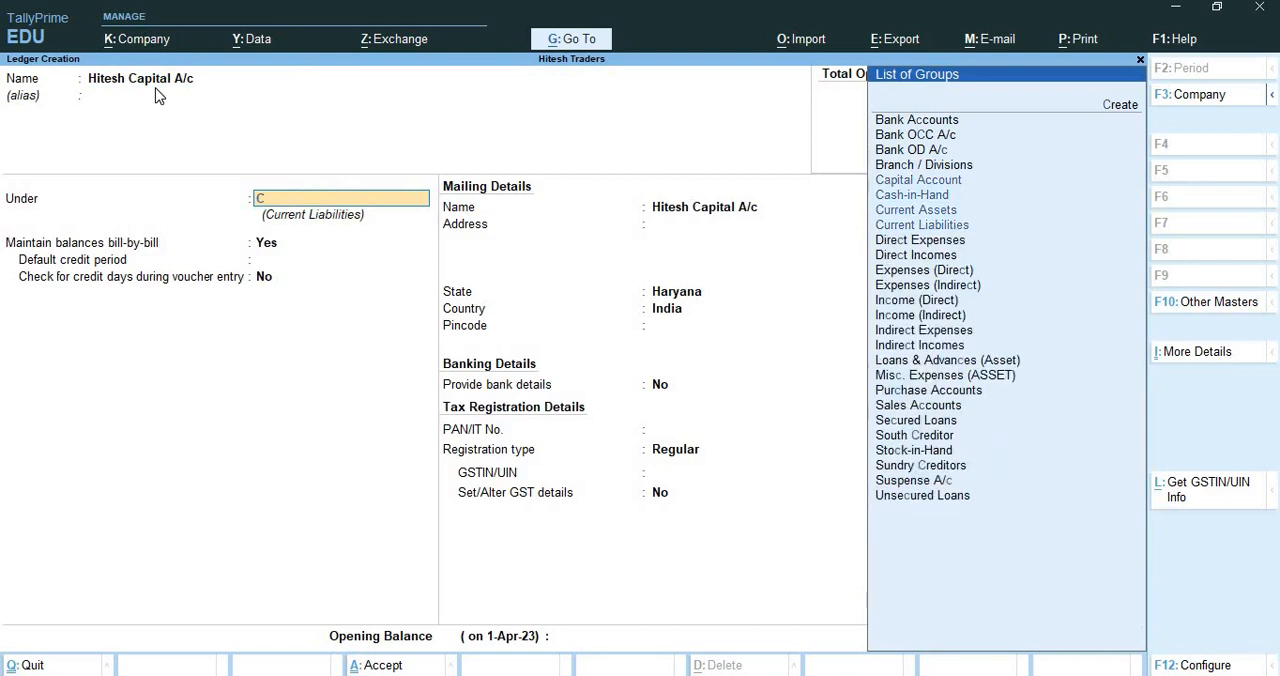
type("a")
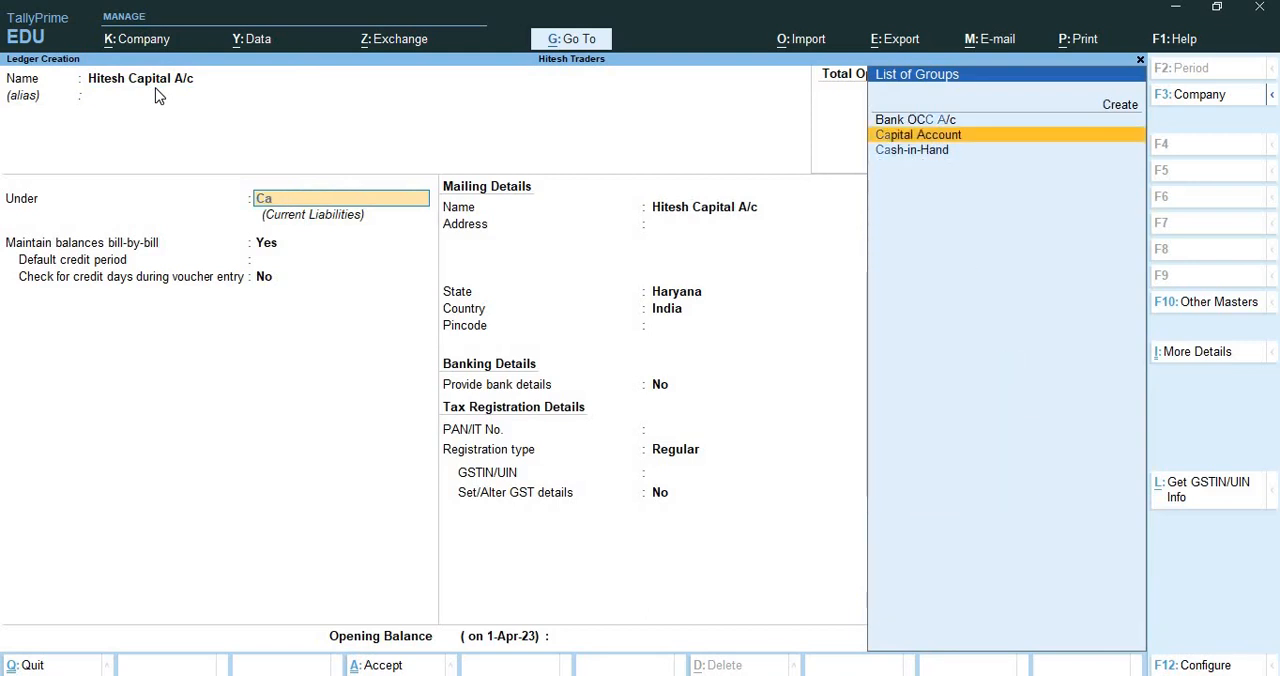
key("Return")
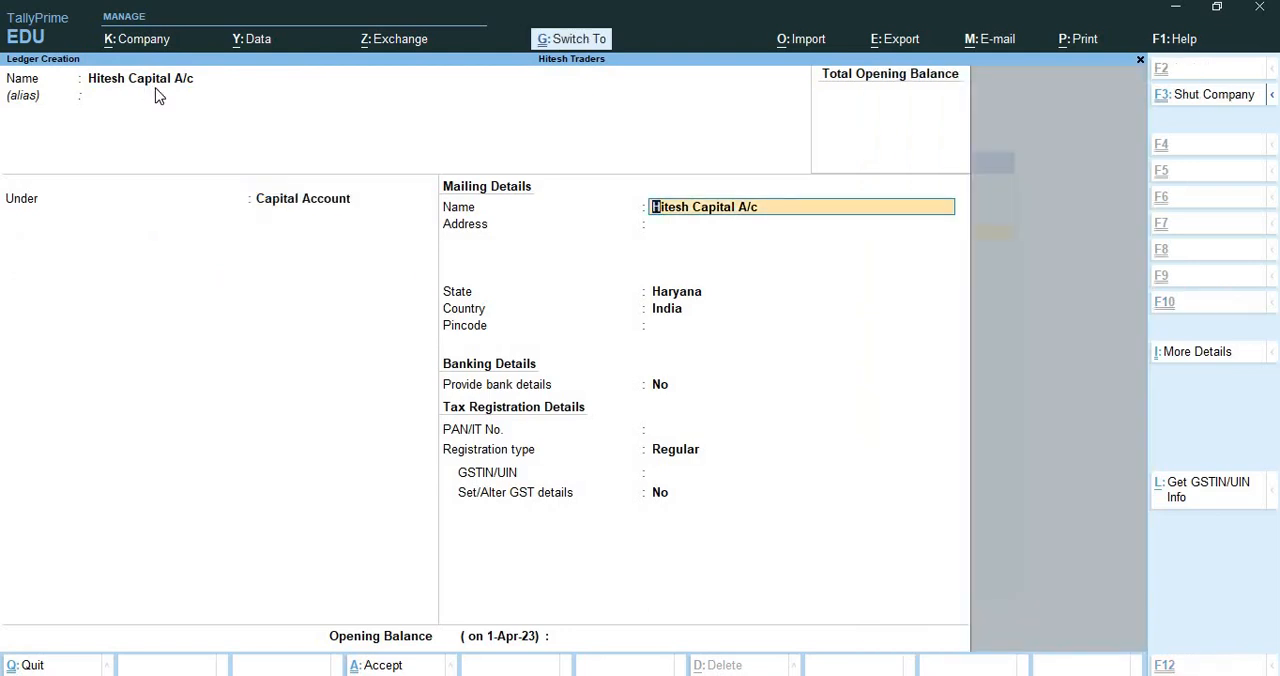
key("ctrl+a")
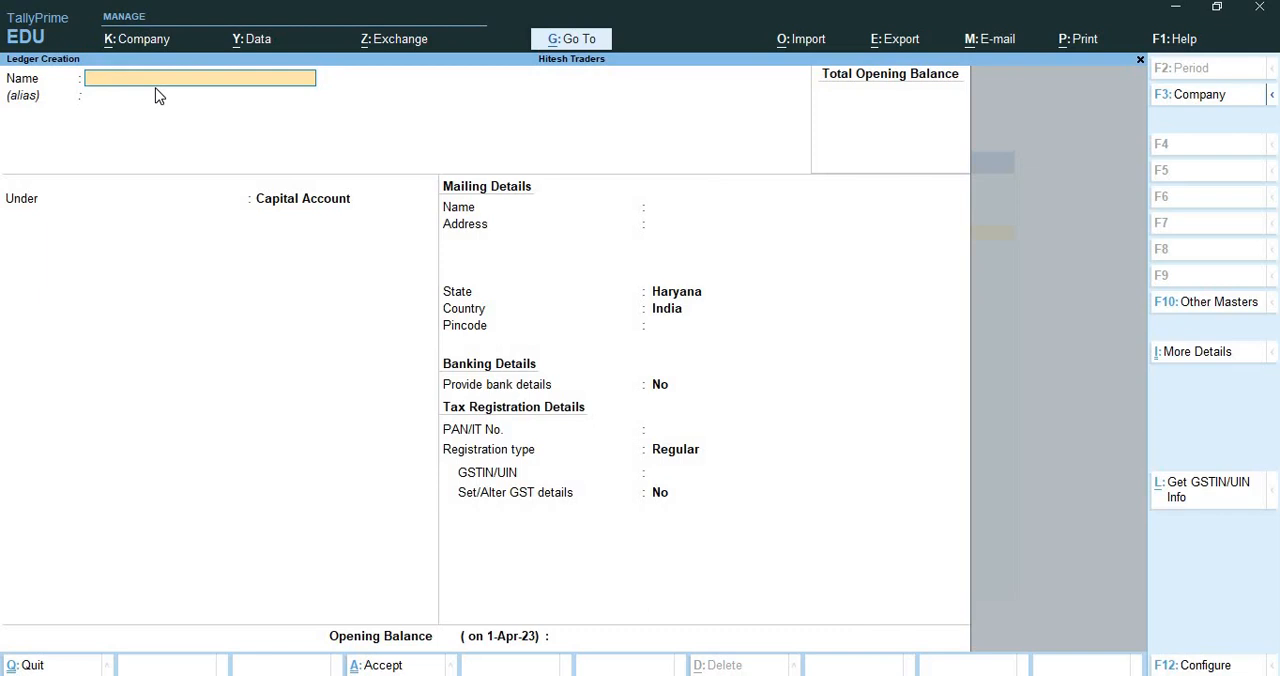
Create the ledger Sales A/c under Sales Accounts and save it with the default details
type("Sales a")
key("BackSpace")
key("BackSpace")
type("A/c")
key("Return")
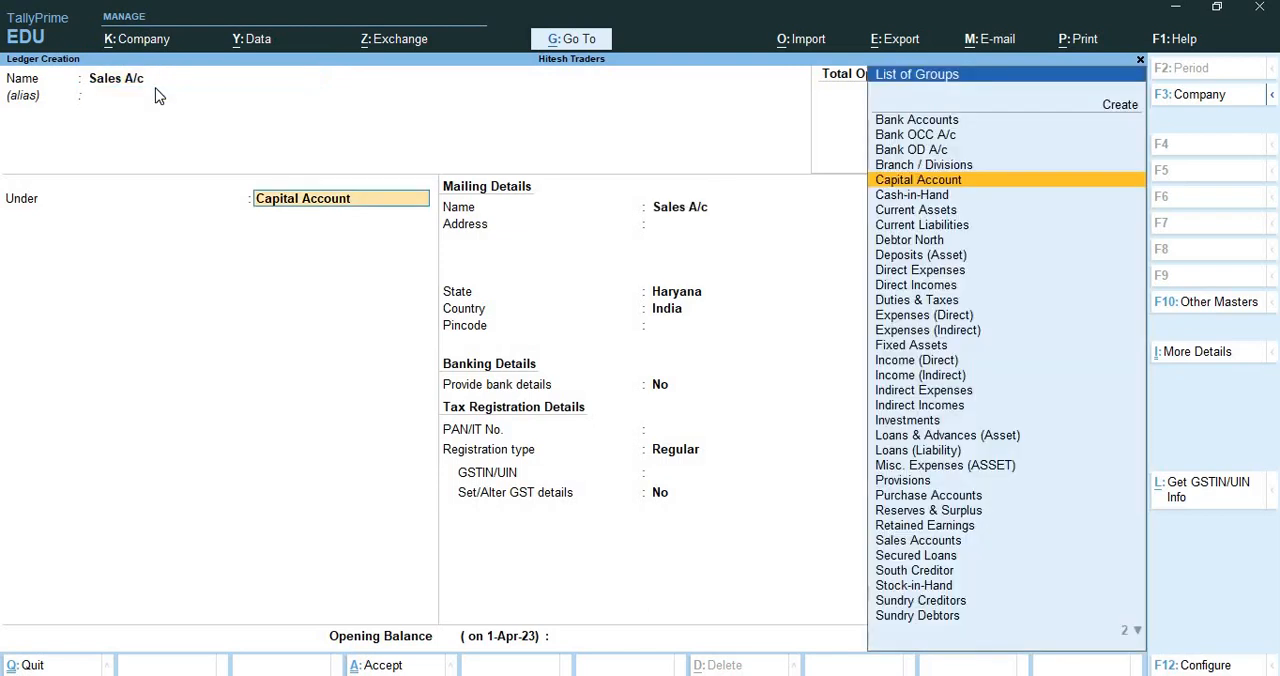
type("Sal")
key("Return")
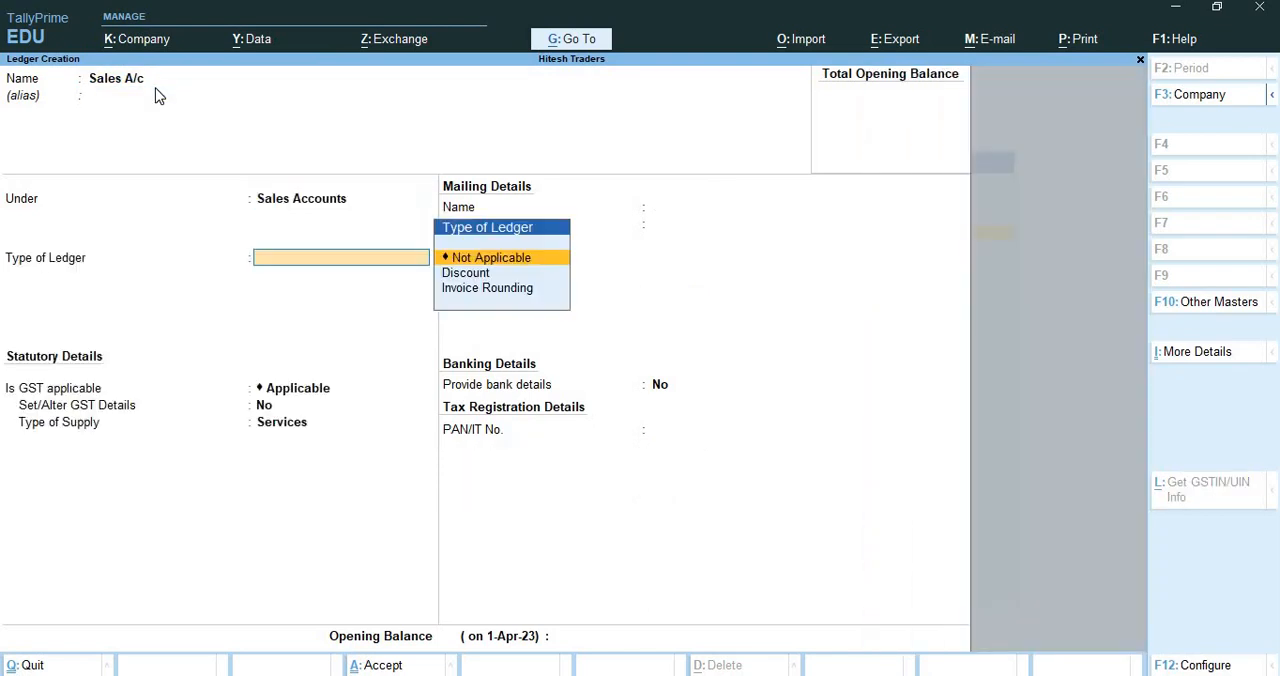
key("ctrl+a")
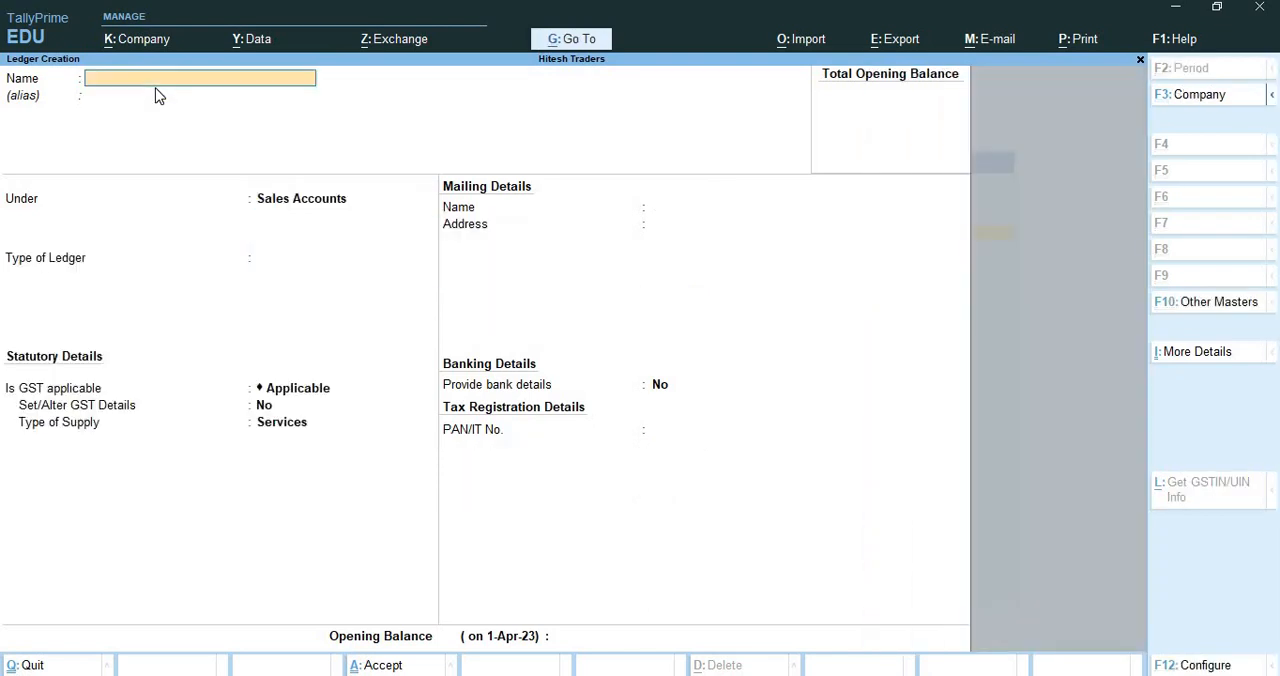
Create the ledger Purchase A/C under Purchase Accounts and save it with the default details
type("Purchase A/C")
key("Return")
type("Pur")
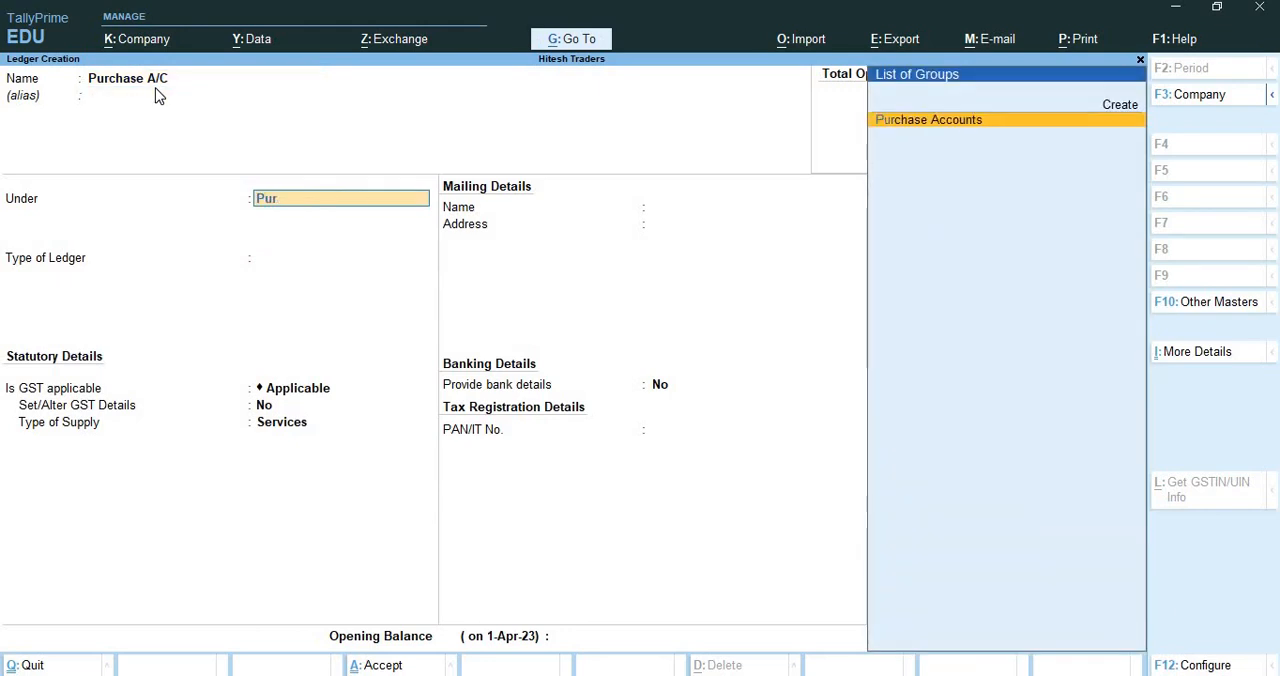
key("Return")
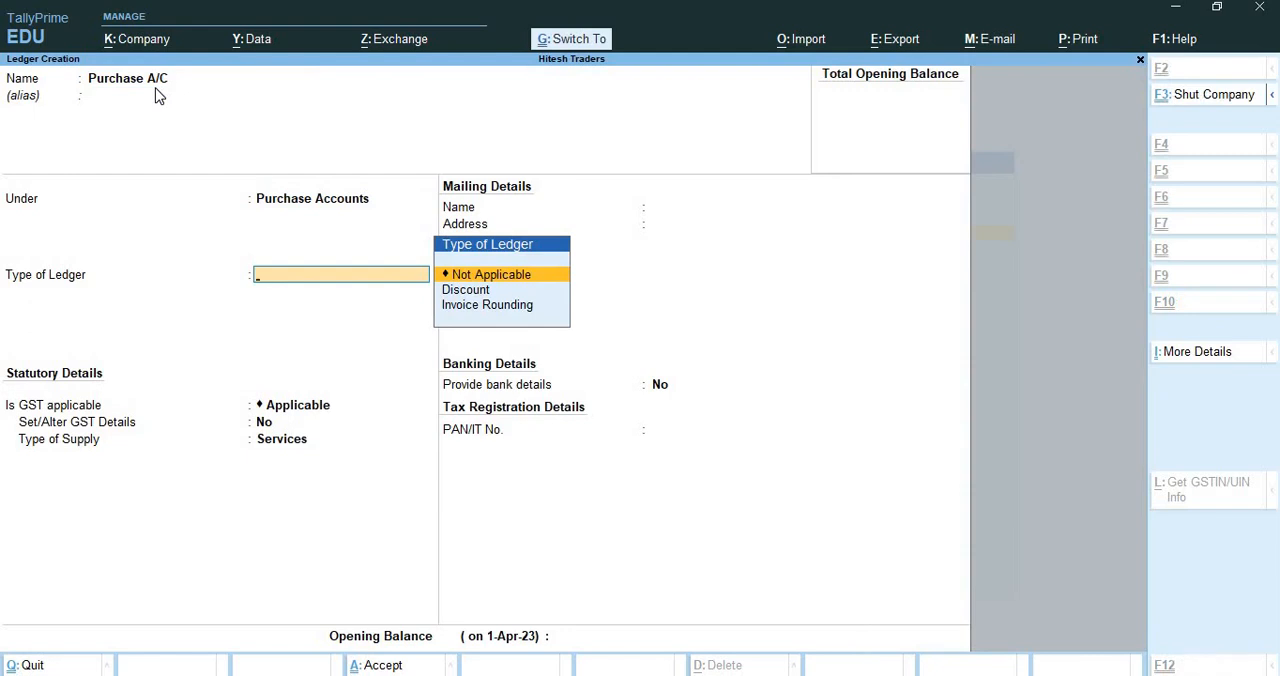
key("ctrl+a")
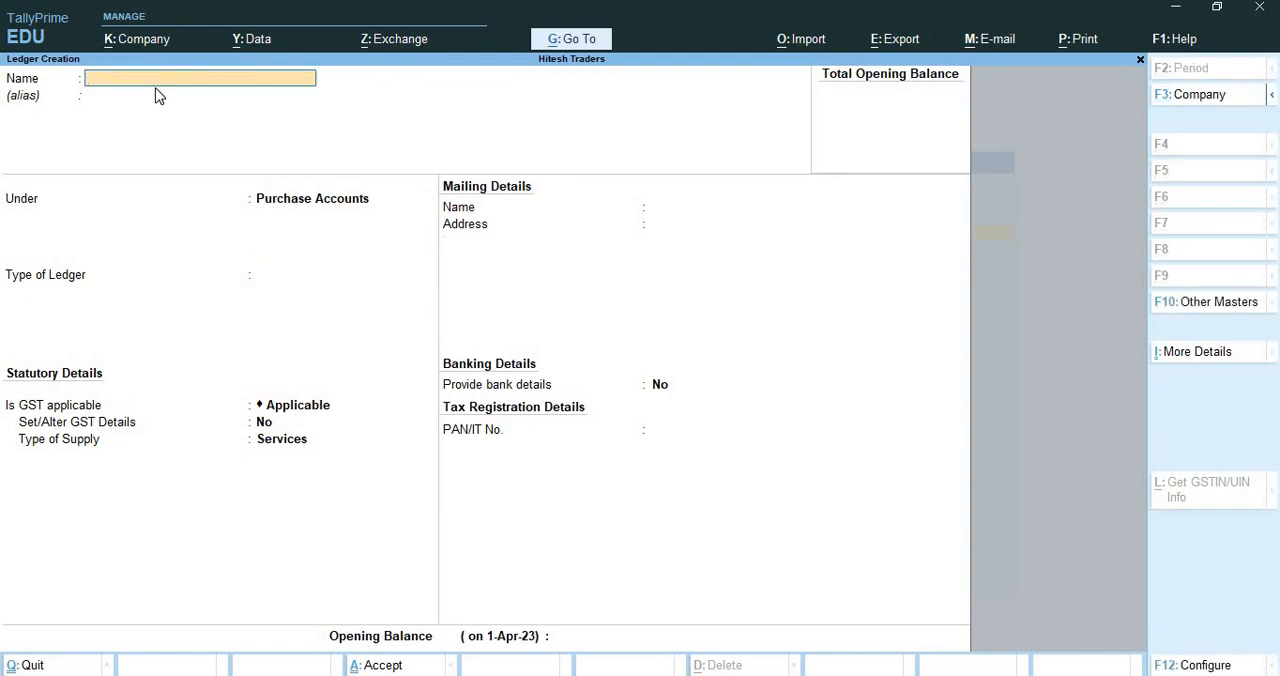
Create the ledger HDFC Bank A/c under Bank Accounts and save it without entering bank account details
type("HDFC Bank a/c")
key("Return")
type("Ban")
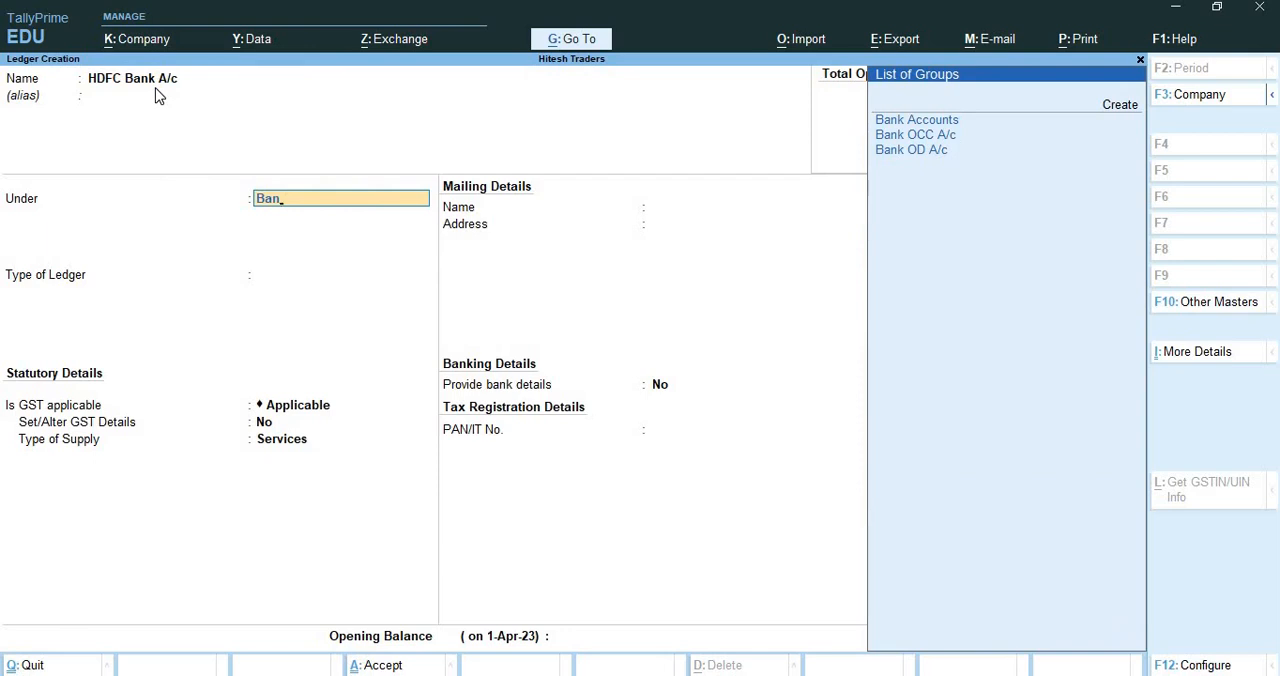
key("Return")
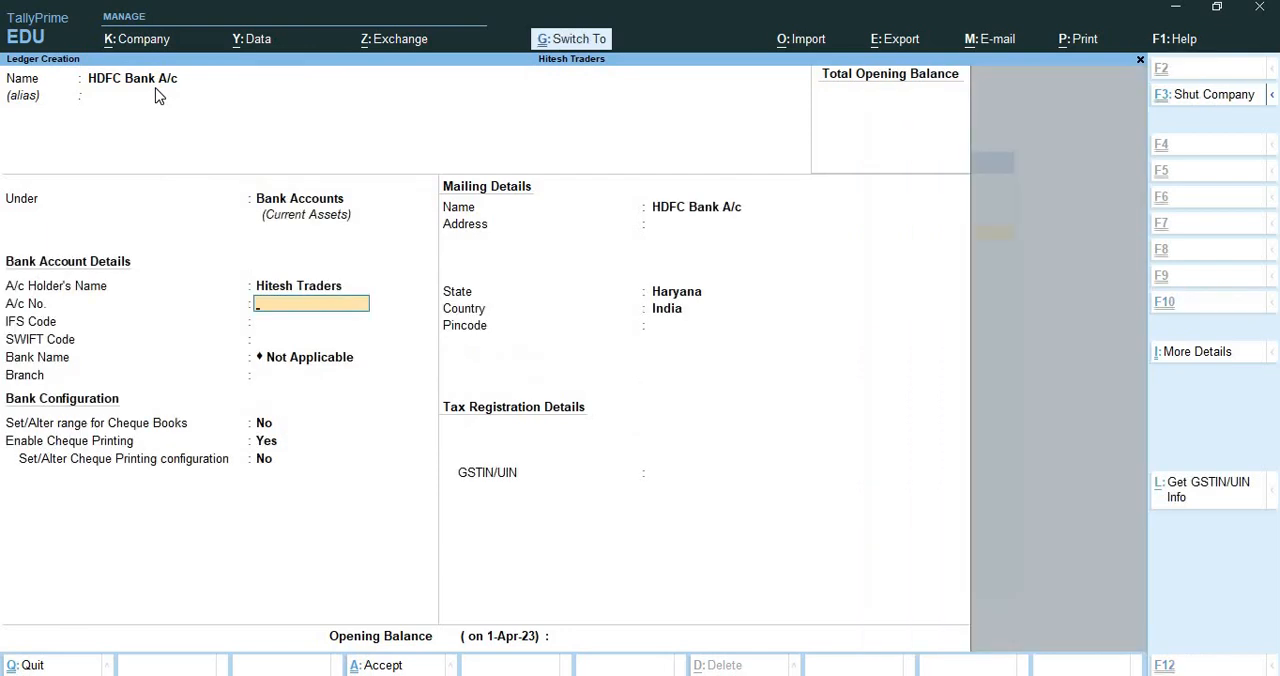
key("ctrl+a")
Create the ledger SBI Bank A/c under Bank Accounts and save it without entering bank account details
type("S")
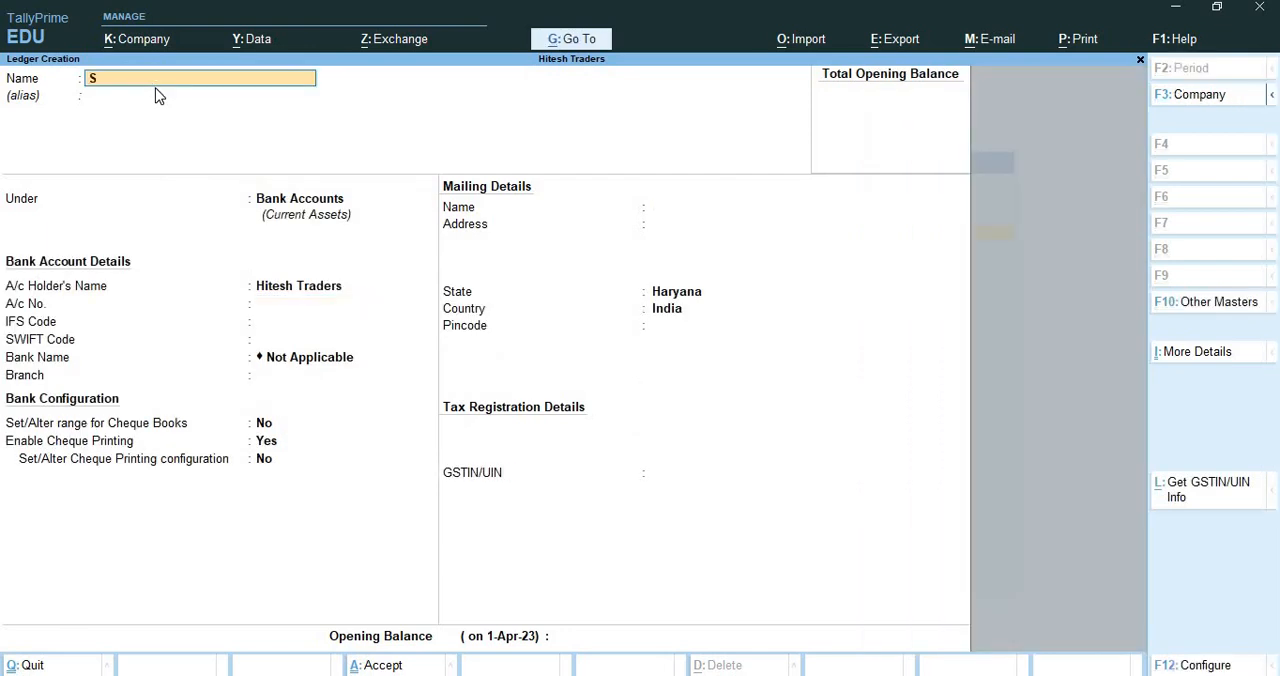
type("BI Bank A/c")
key("Return")
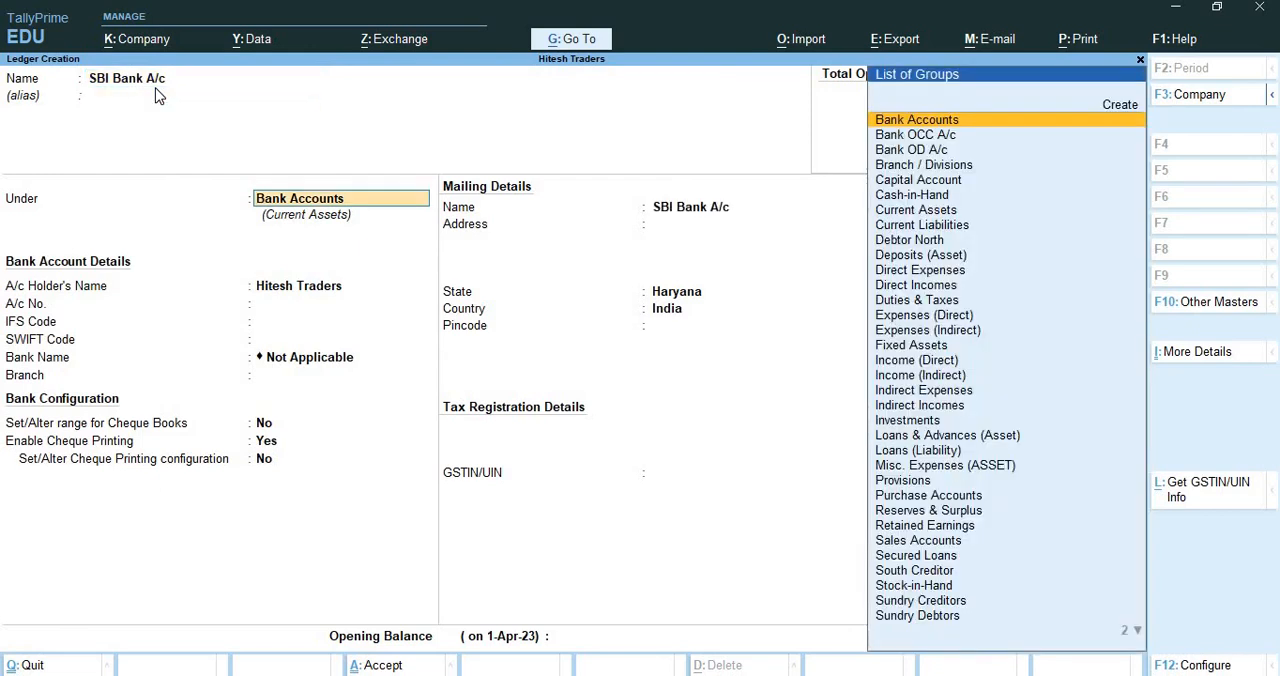
key("Return")
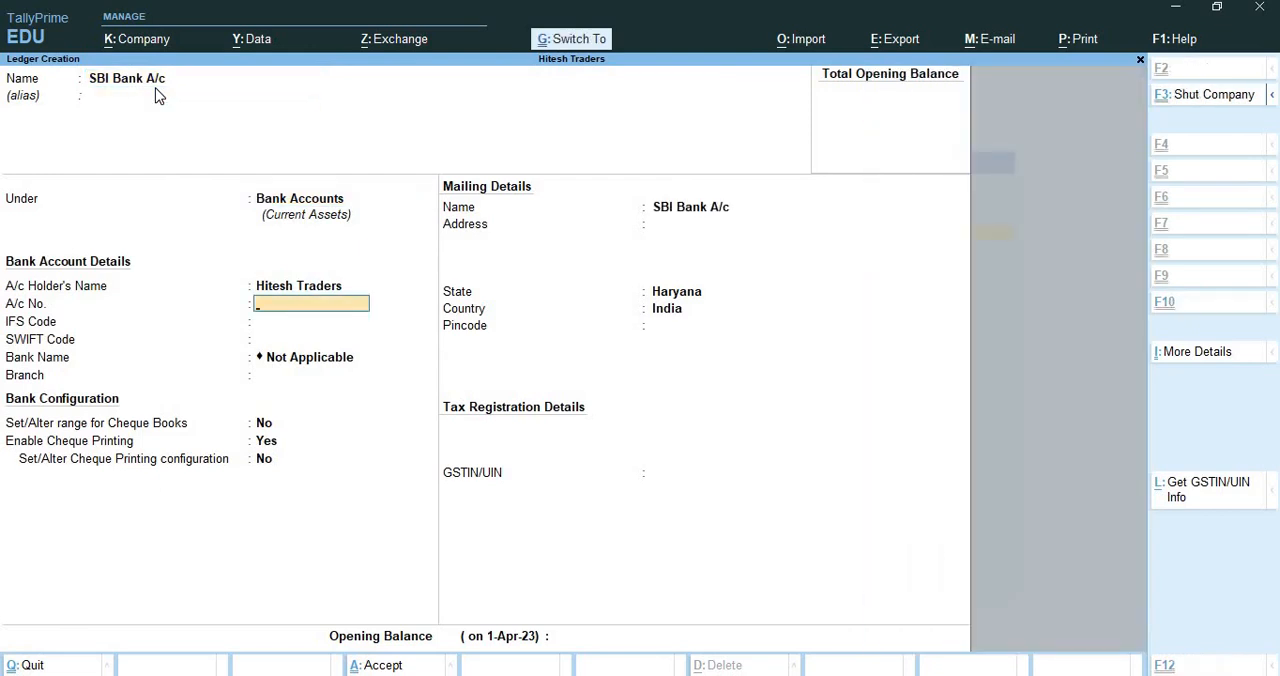
key("ctrl+a")
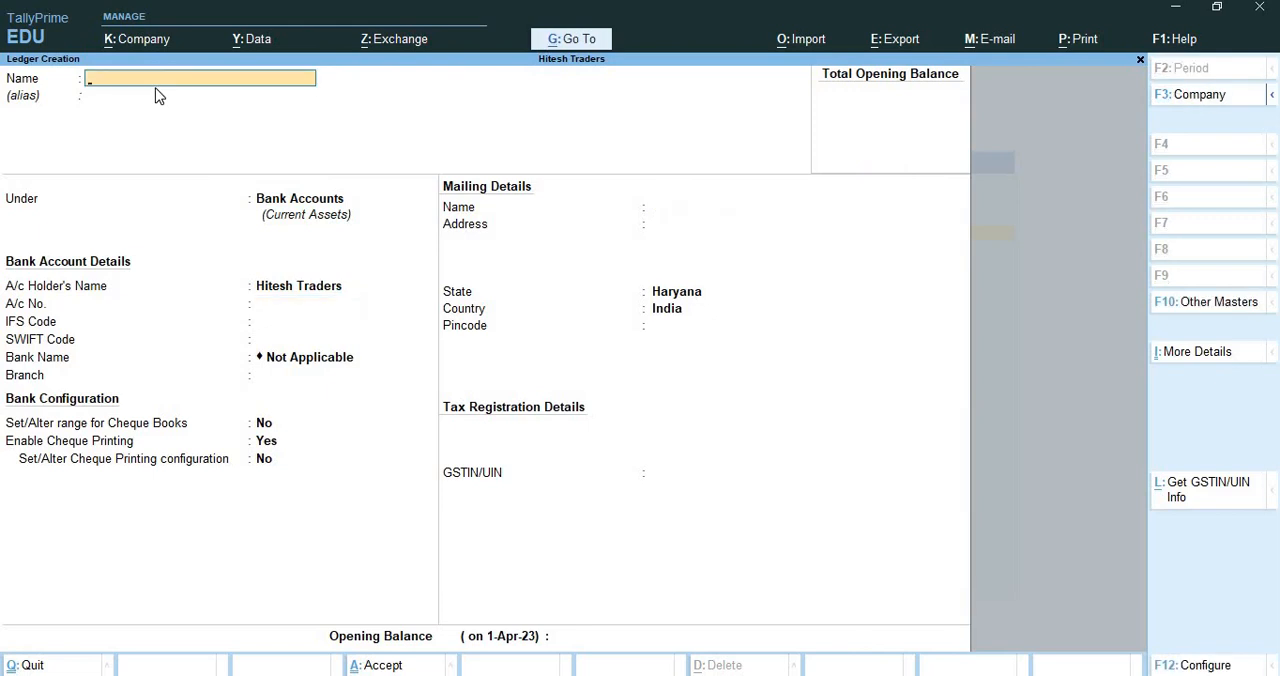
Create the ledger Machinery A/c under Fixed Assets and save it with the default statutory details
type("f")
key("BackSpace")
type("Machinery A/c")
key("Return")
type("F")
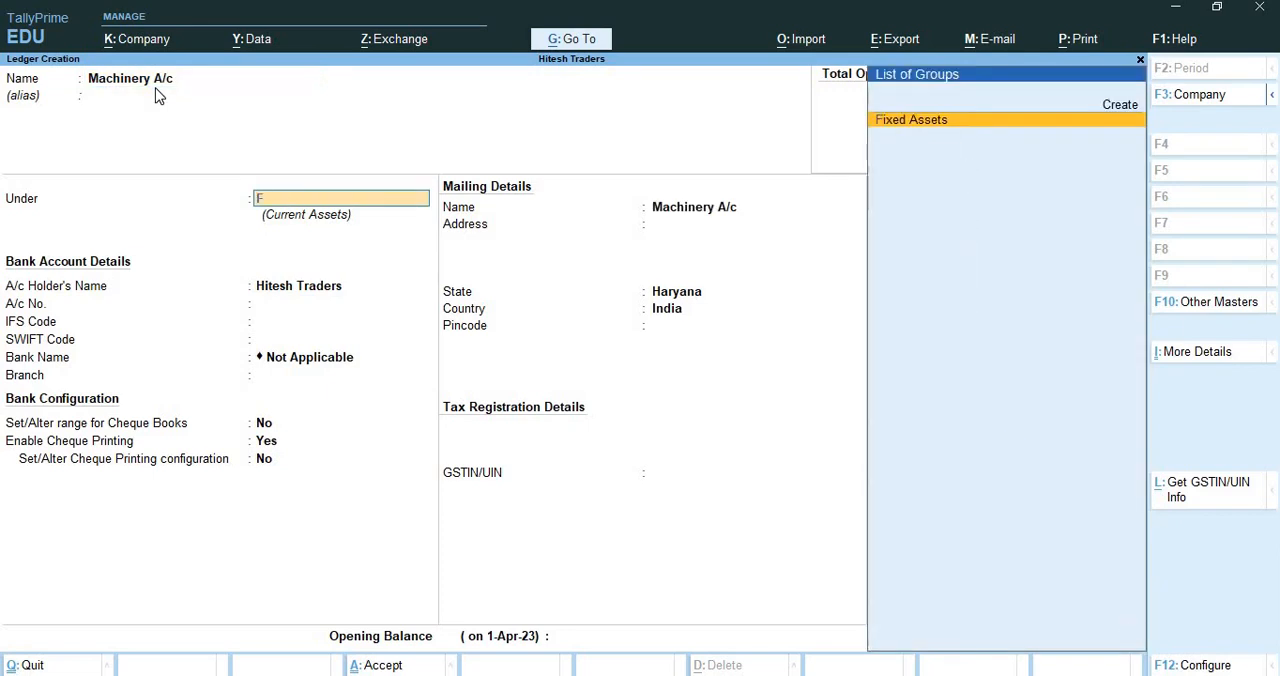
type("ixed")
key("Return")
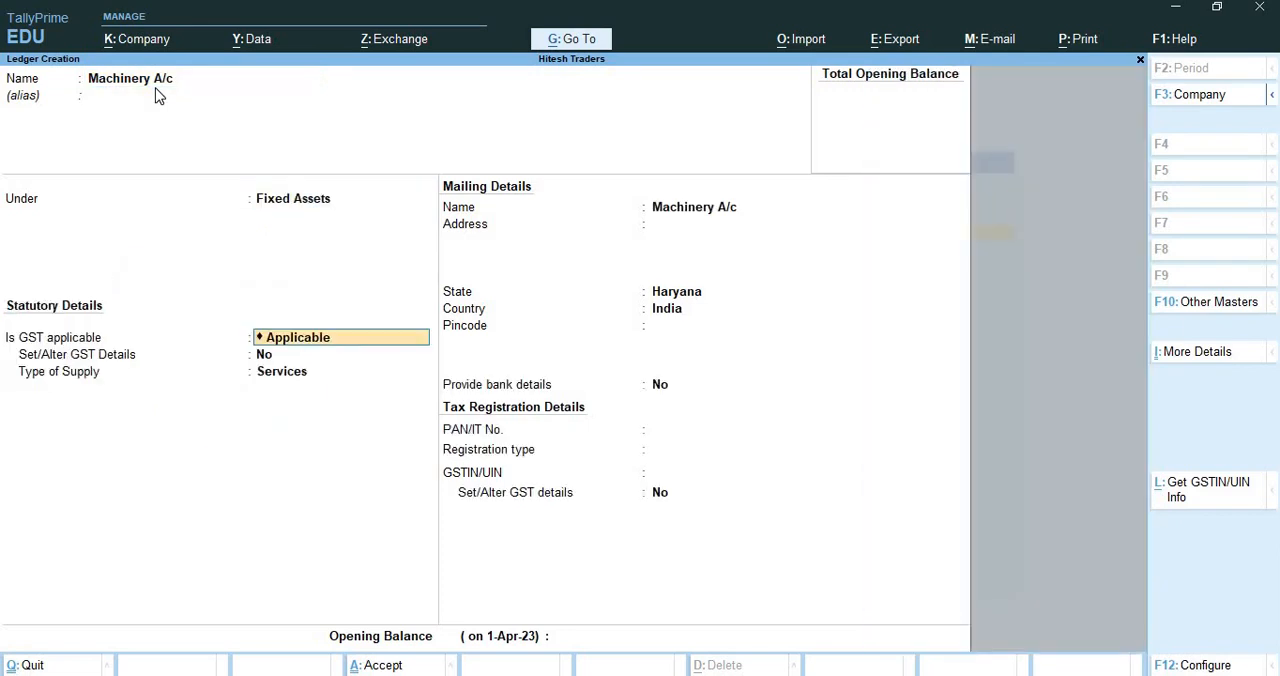
key("ctrl+a")
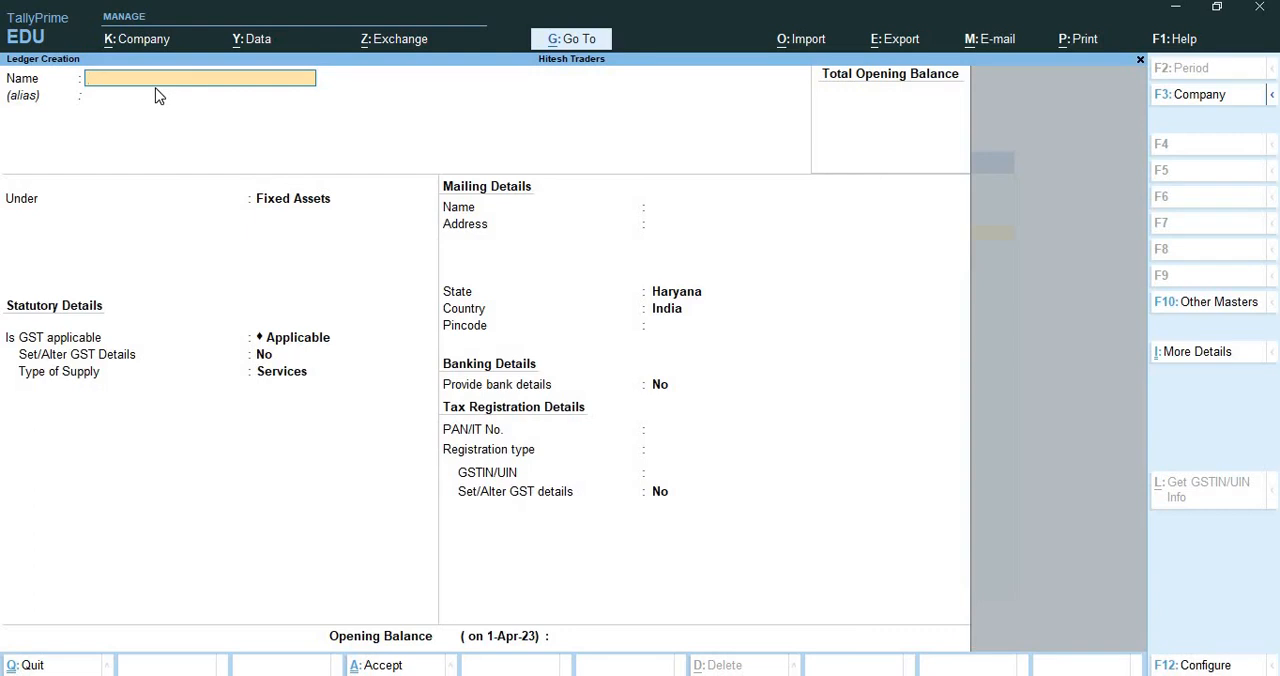
Create the ledger Goodwill under Fixed Assets, leaving the alias blank, and save it with the default details
type("Goodwill")
key("Return")
key("Return")
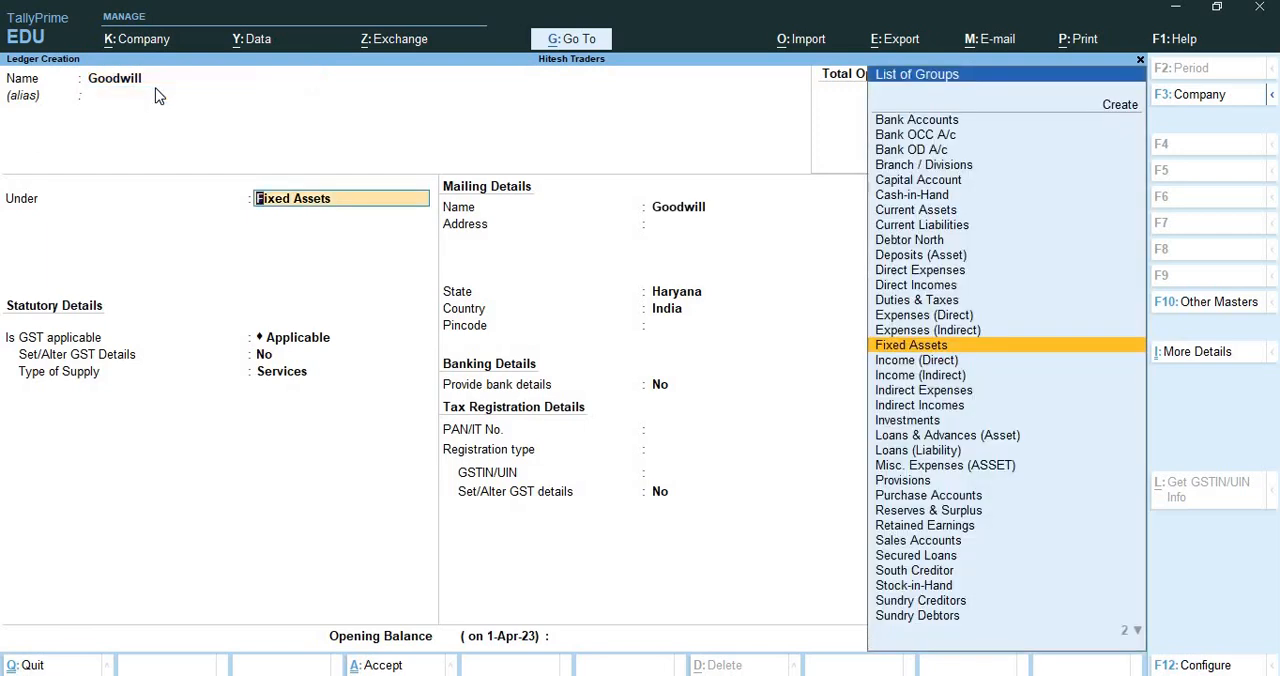
key("Return")
key("ctrl")
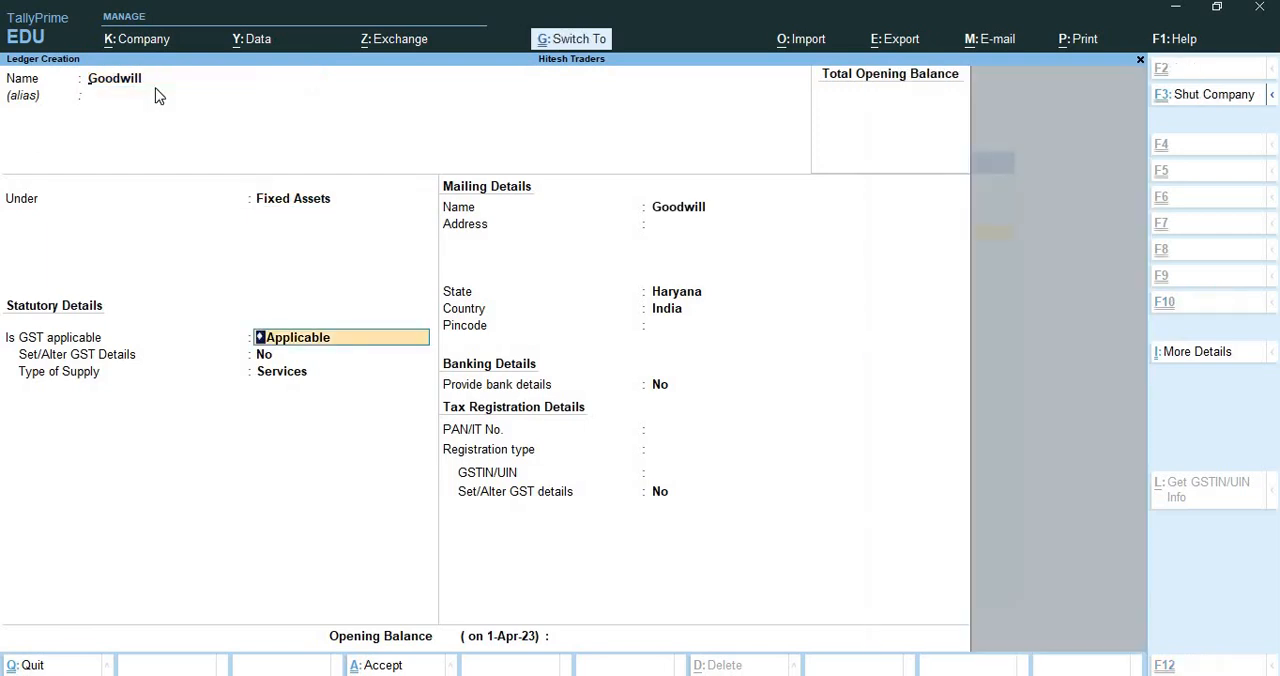
key("ctrl+a")
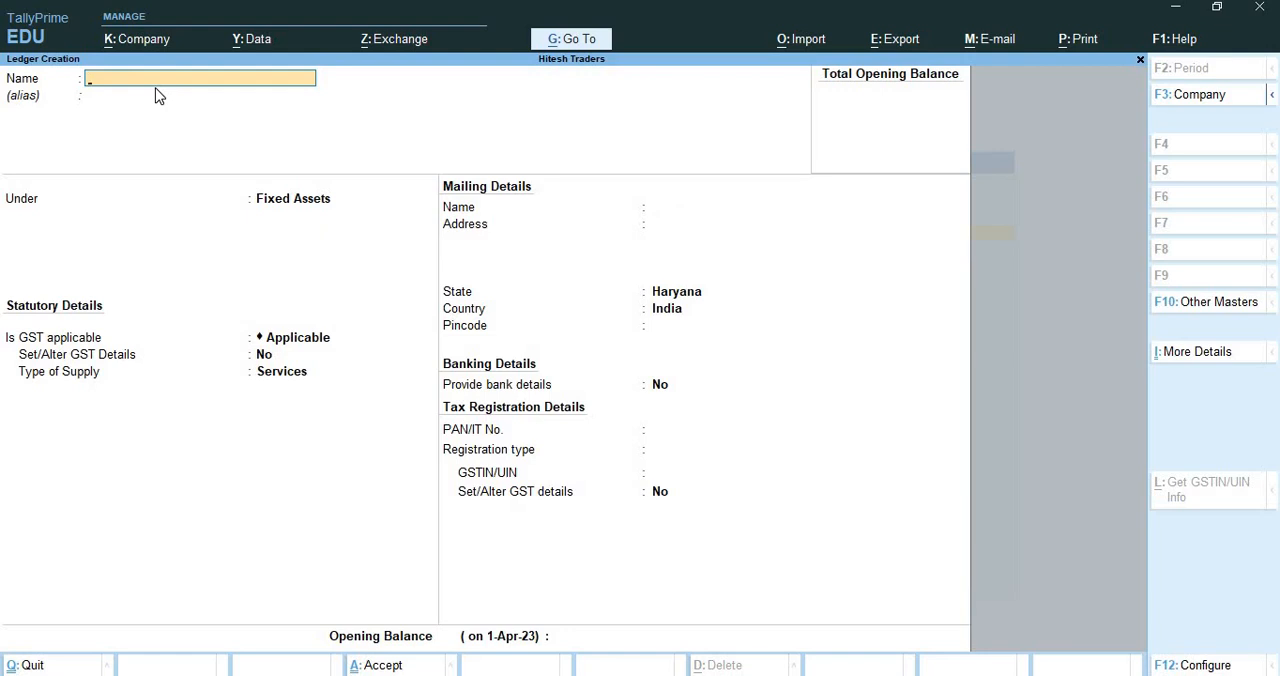
Create the ledger Closing Stock under Current Assets and save it with the default statutory details
type("Closing Stock")
key("Return")
key("Return")
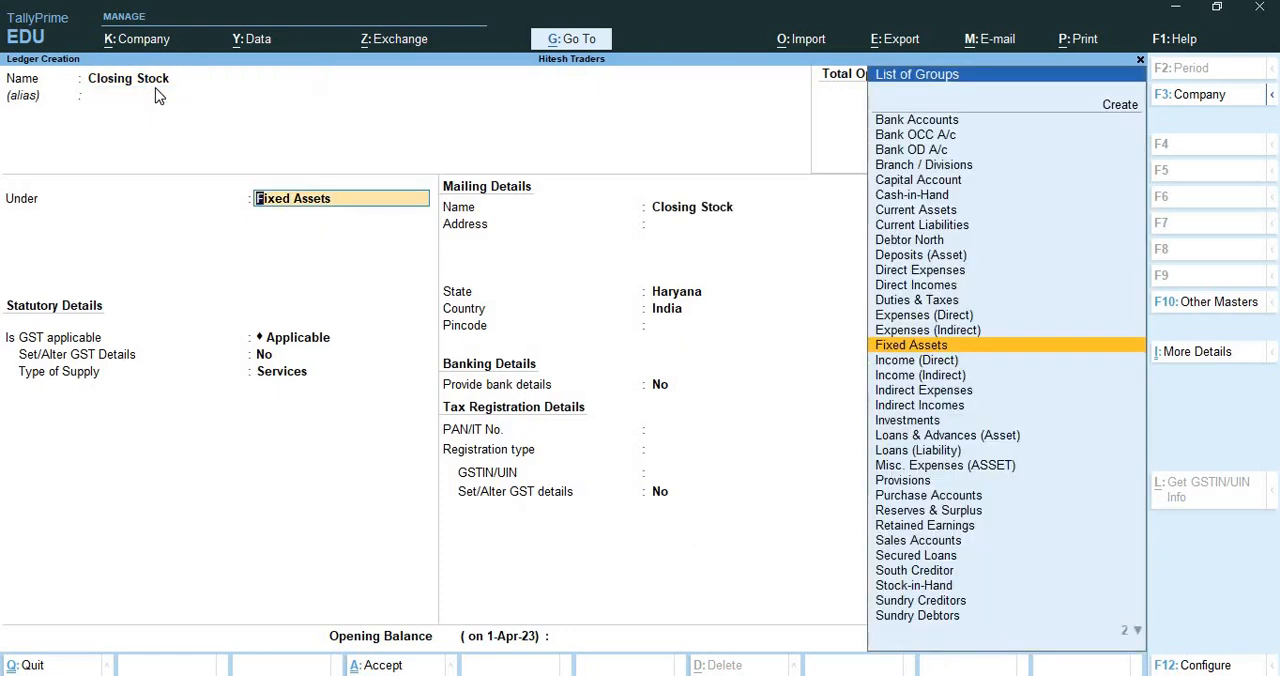
type("Cur")
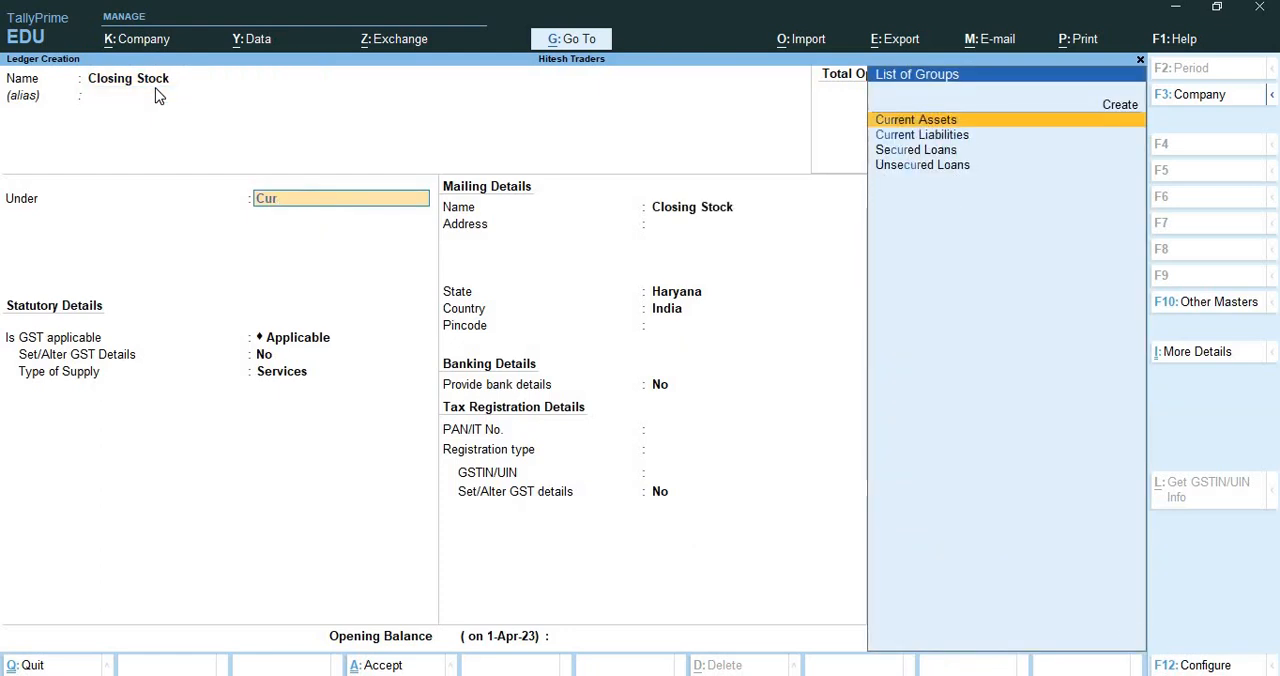
key("Return")
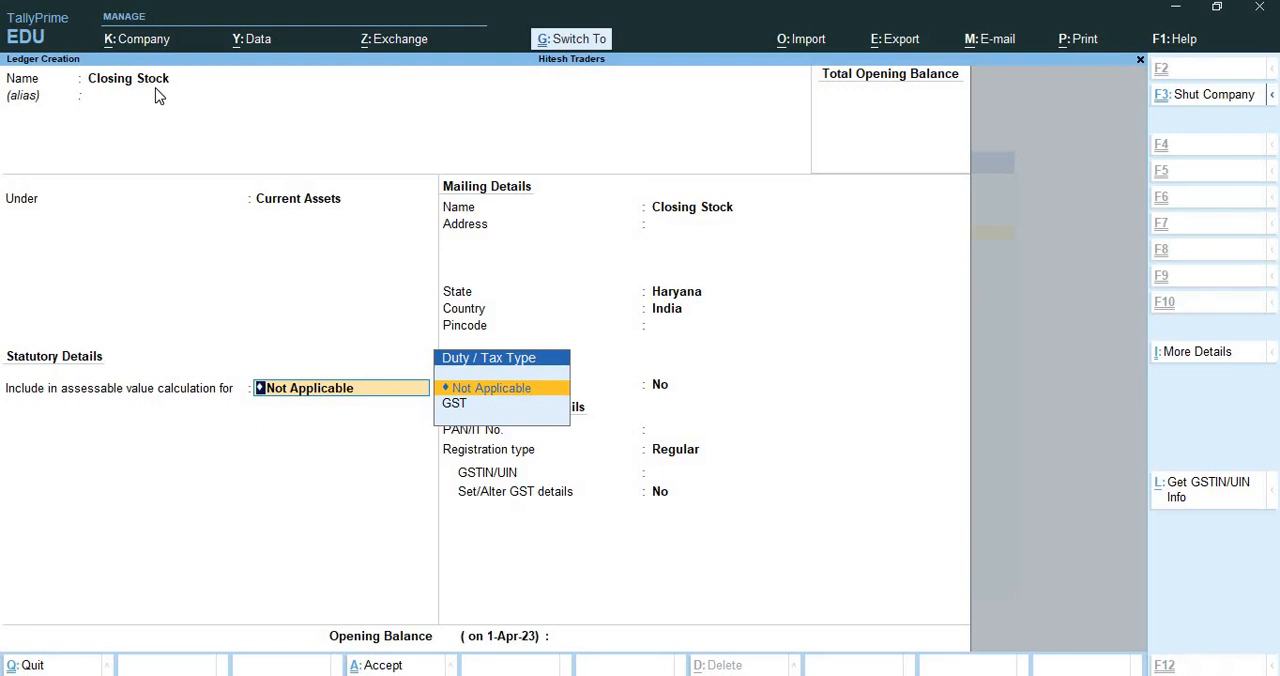
key("ctrl+a")
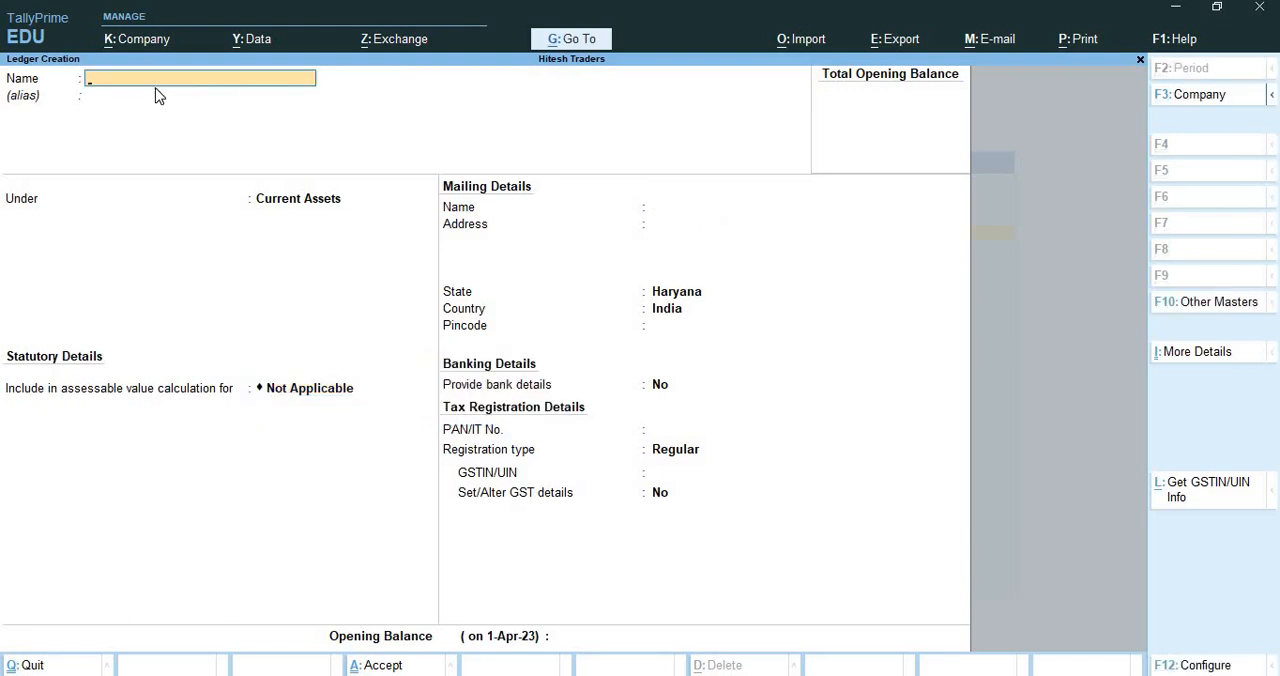
Create the ledger Garima Traders(Dr.) under Sundry Debtors, leaving the alias blank, and save it with the default details
type("Garima Traders(Dr")
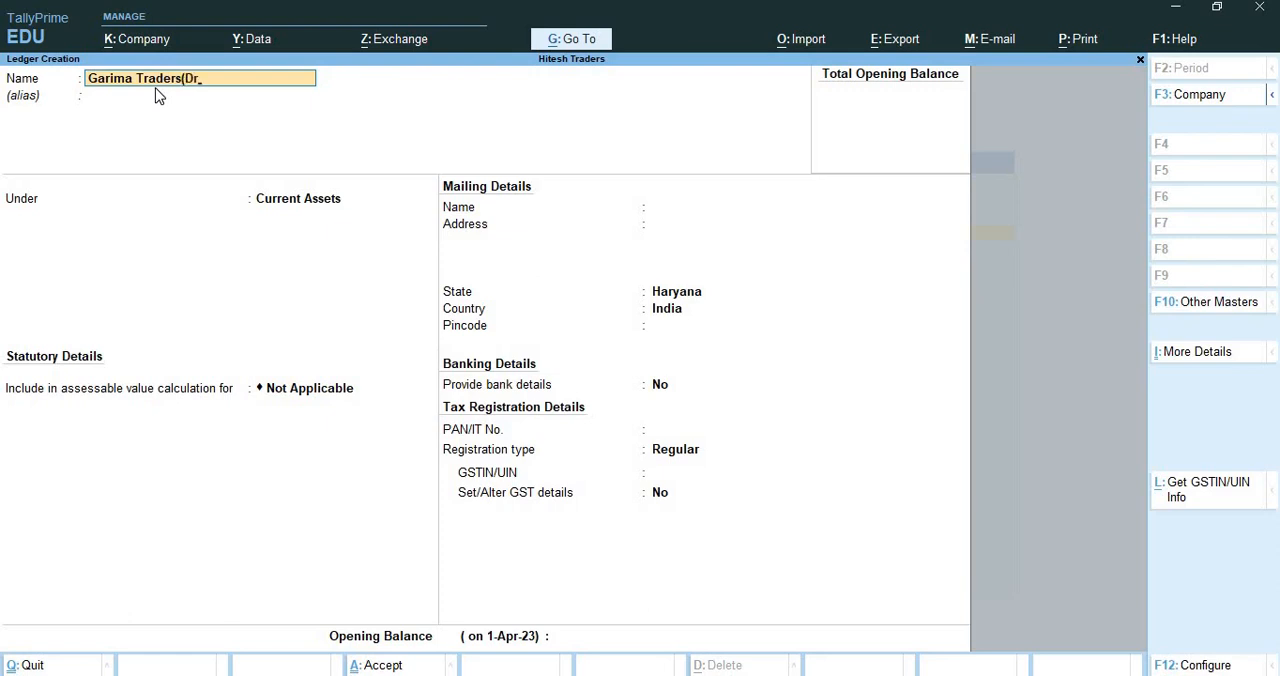
type(".)")
key("Return")
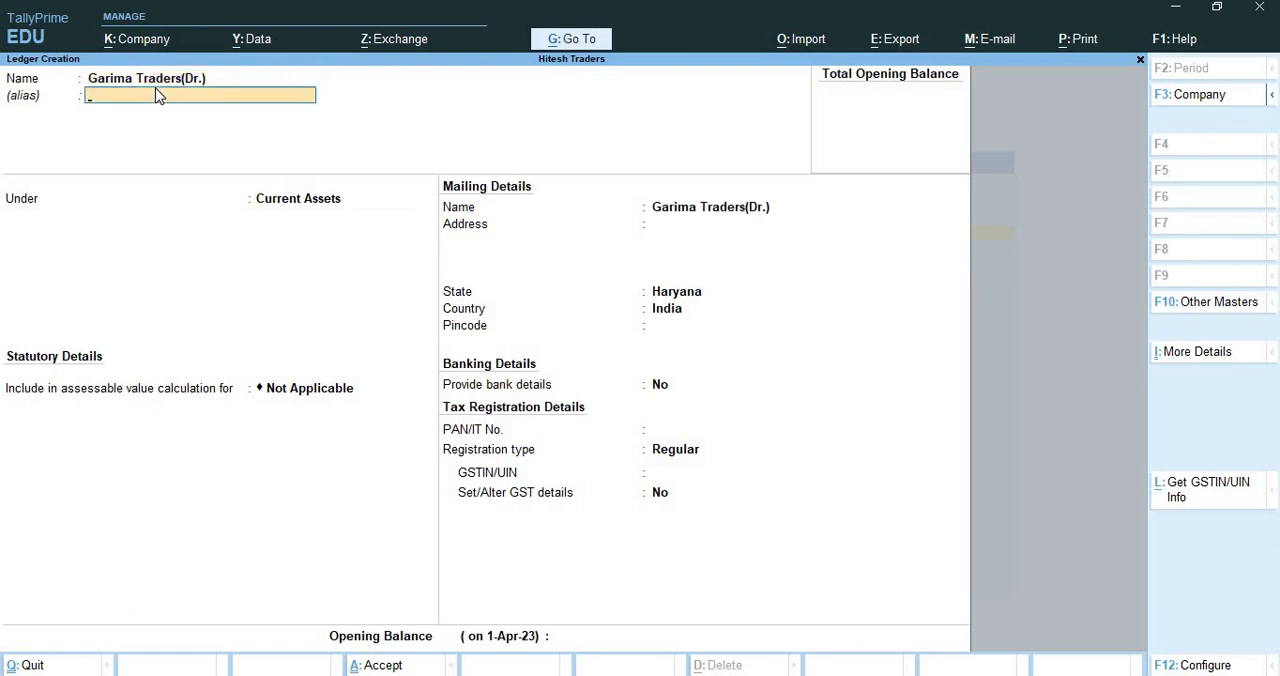
key("Return")
type("Sun")
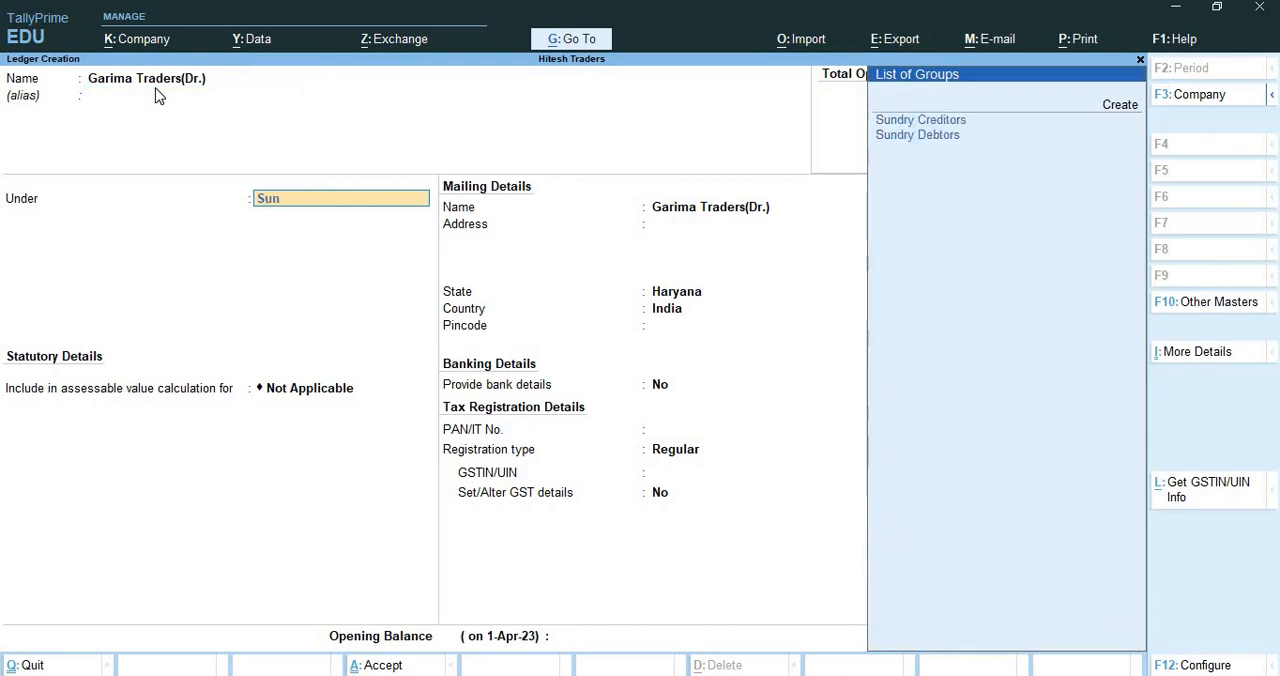
key("Down")
key("Return")
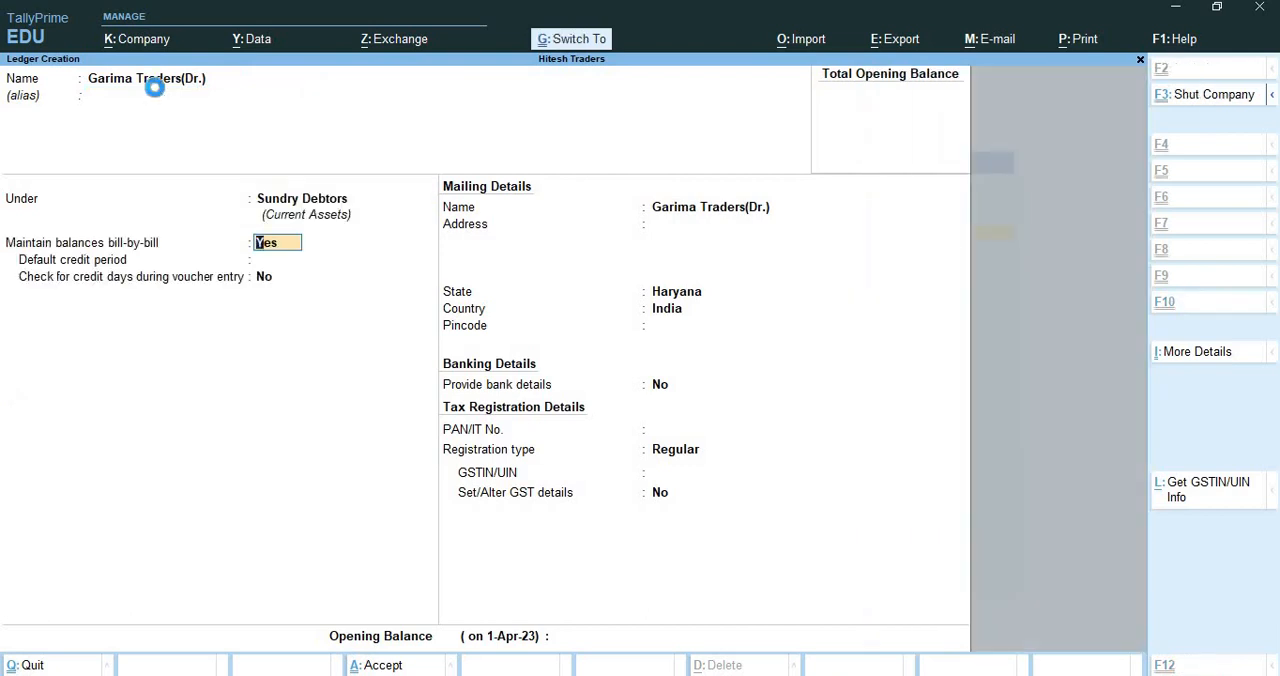
key("ctrl+a")
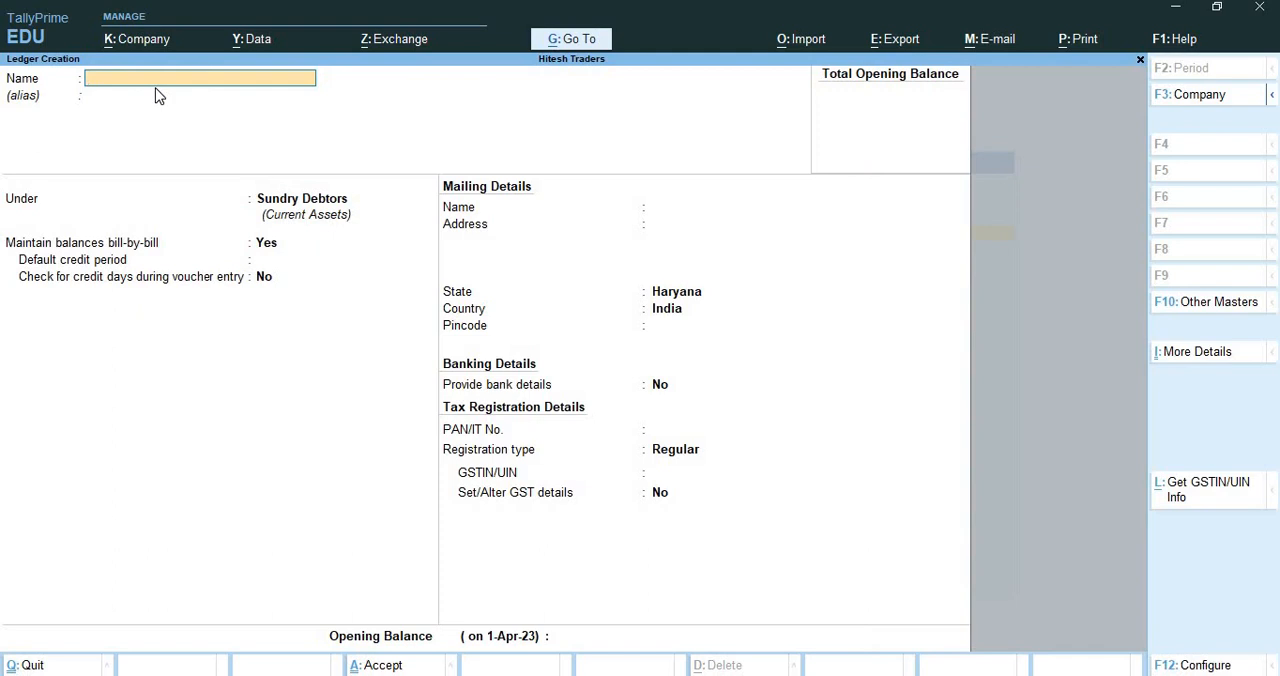
Create the ledger Jignesh Traders(CR.) under Sundry Creditors, save it with the default details, and return to the Gateway of Tally
type("Jignesh Traders(CR.")
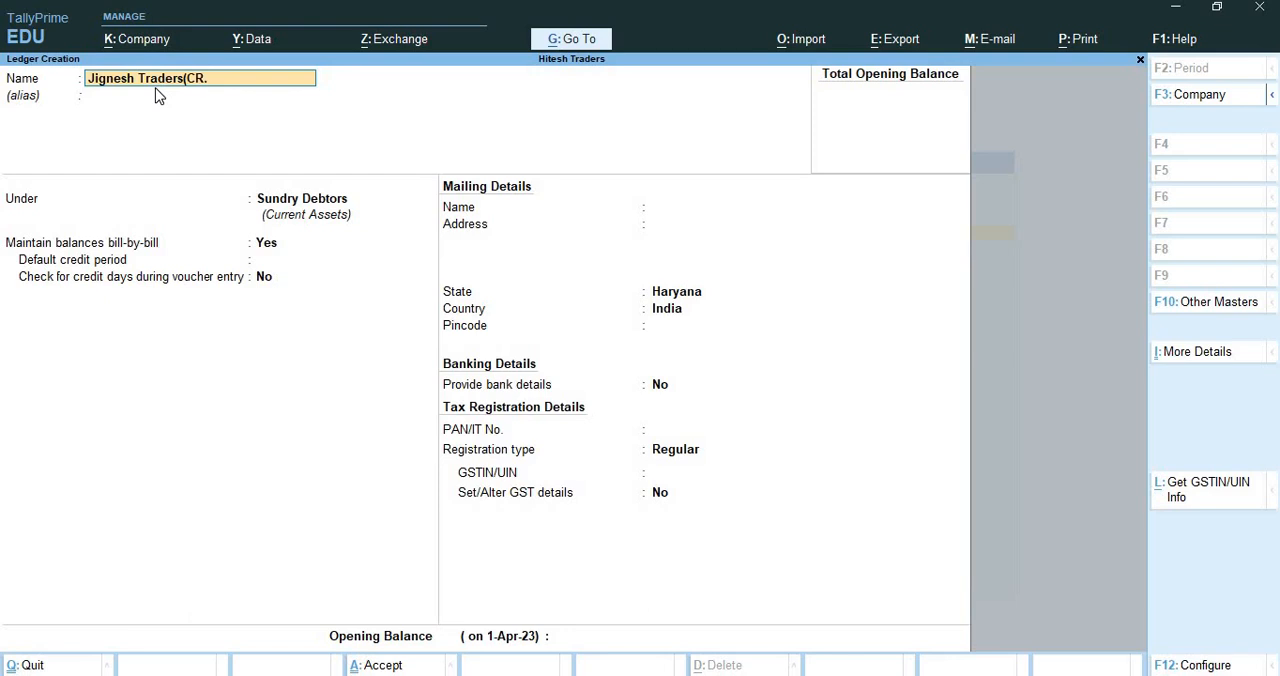
type(")")
key("Return")
key("Return")
type("S")
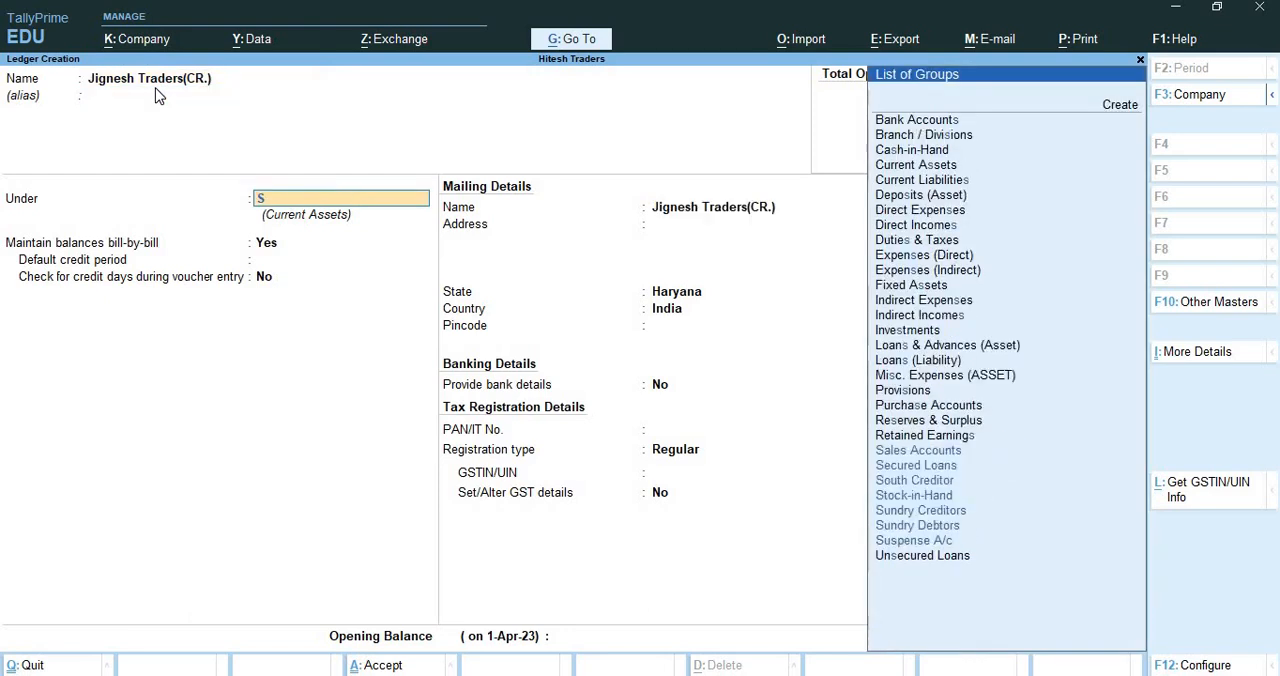
type("un")
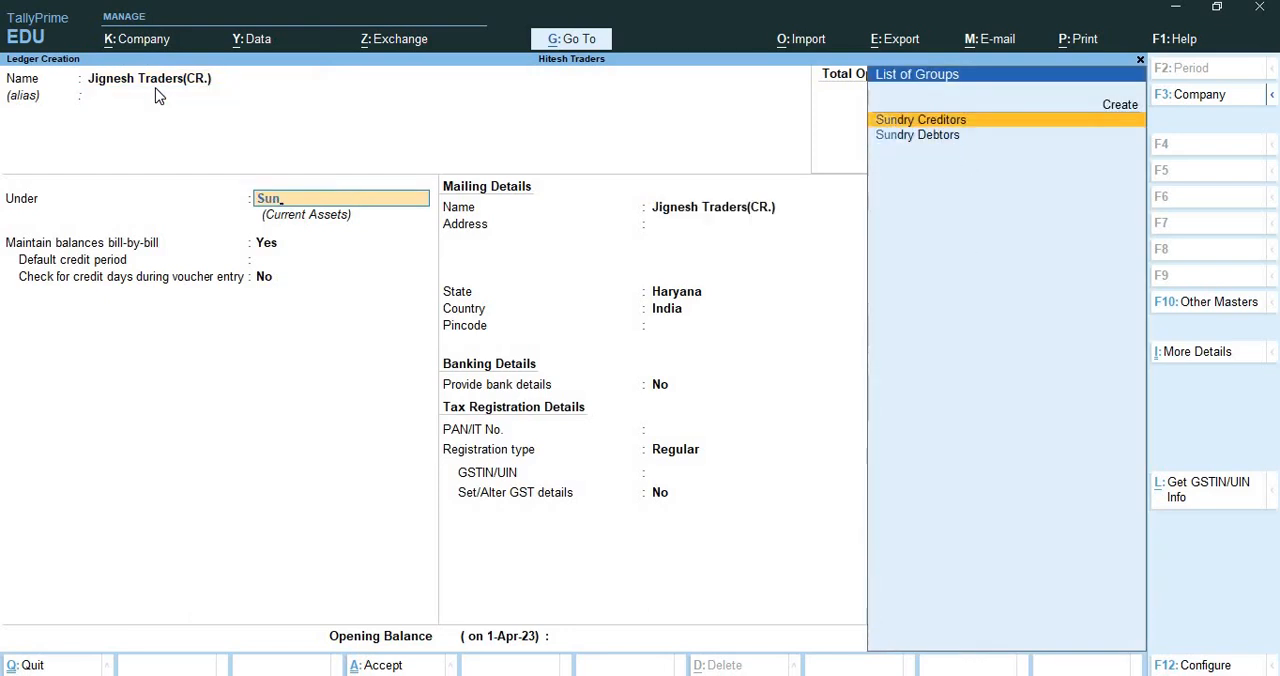
key("Return")
key("ctrl+a")
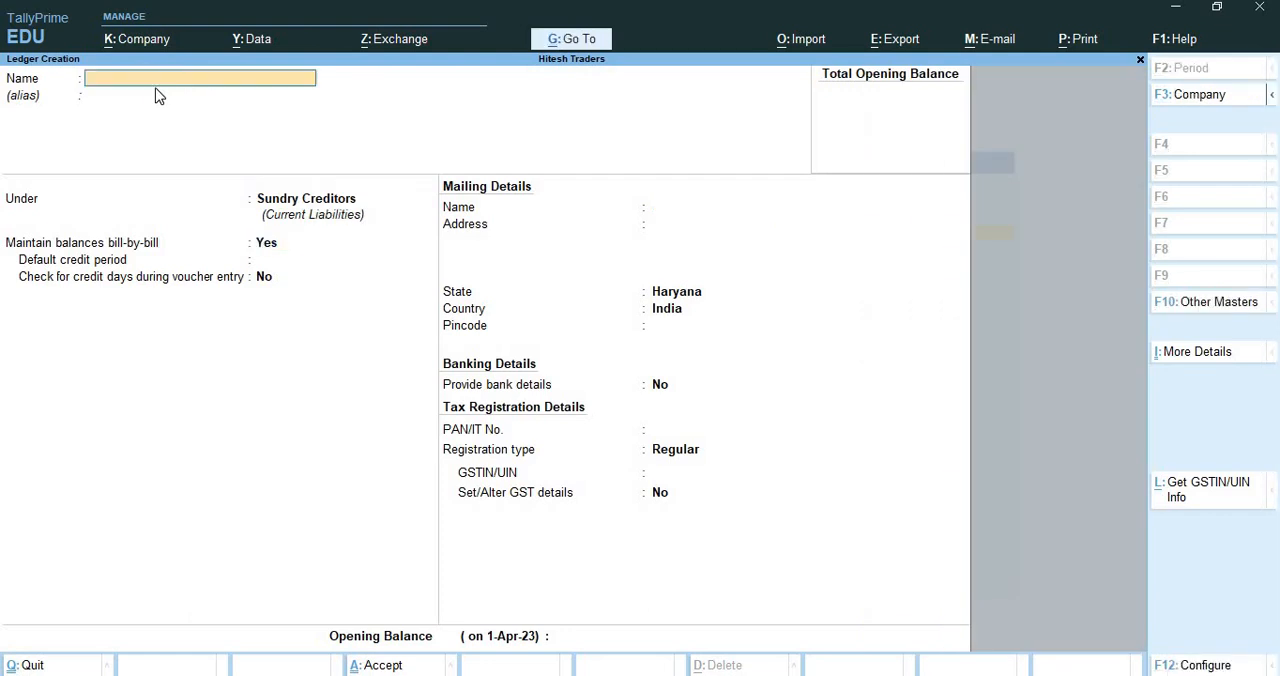
key("ctrl+q")
key("ctrl+q")
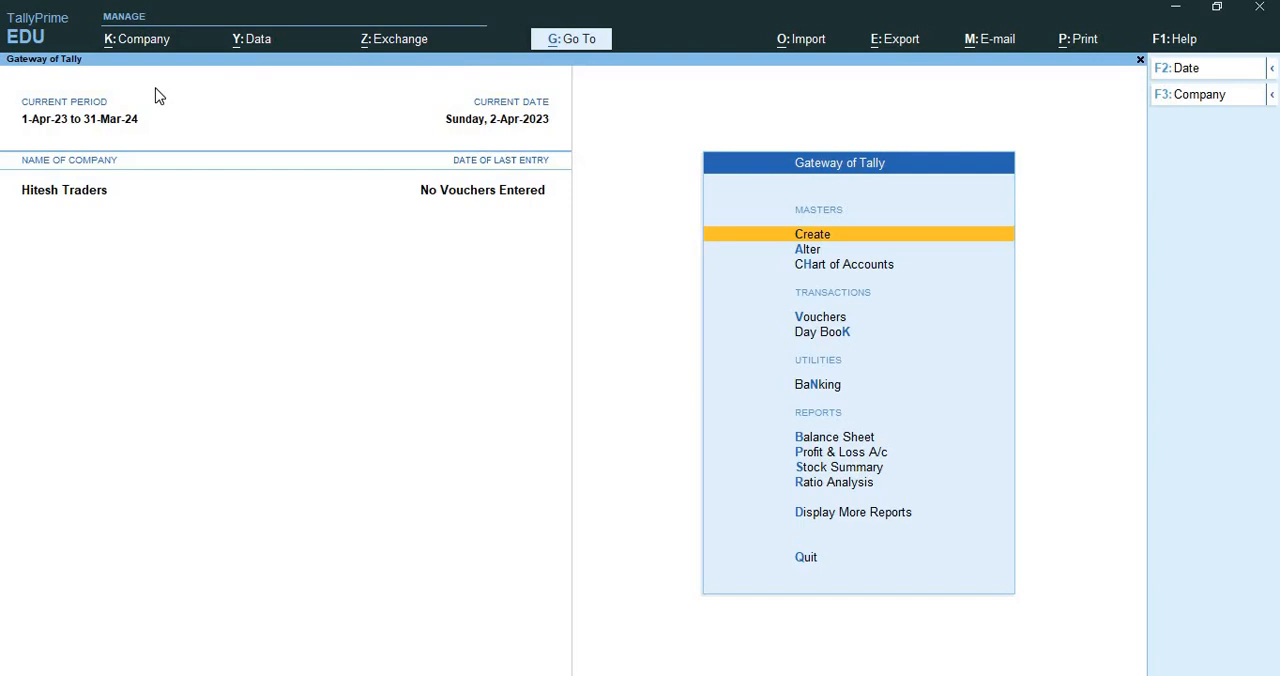
Review the list of existing ledgers available for alteration, and close it without altering any
key("Down")
key("Return")
key("Down")
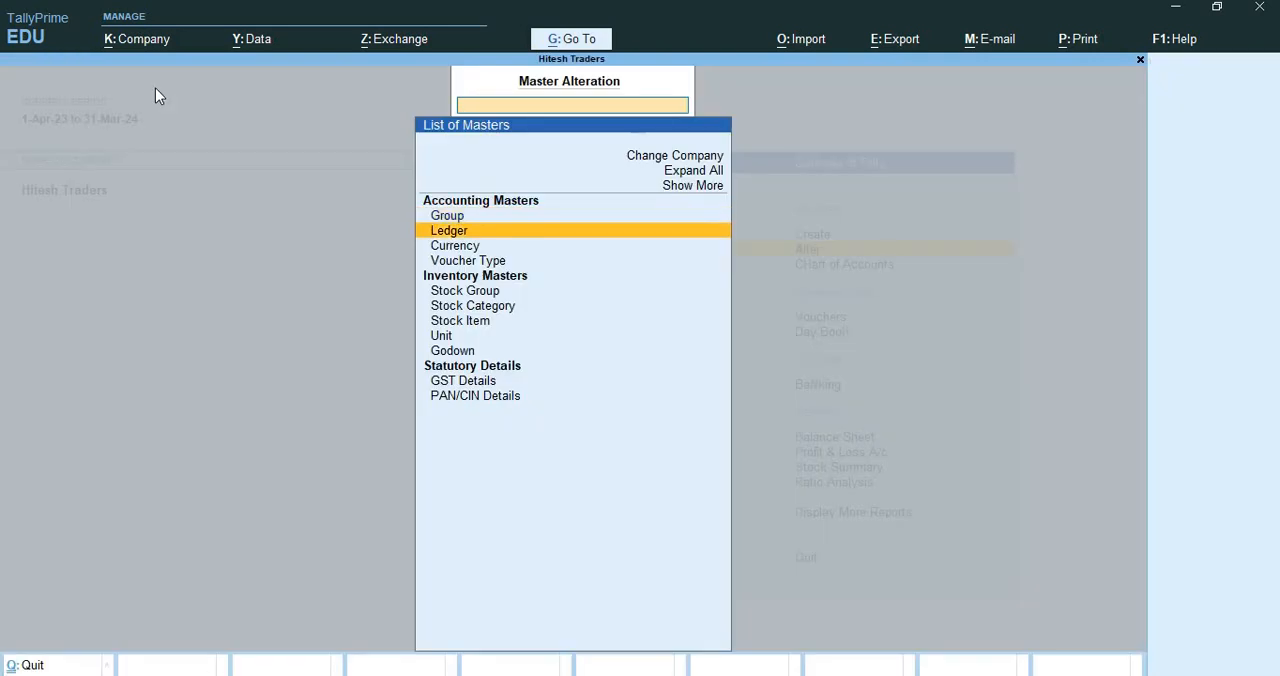
key("Return")
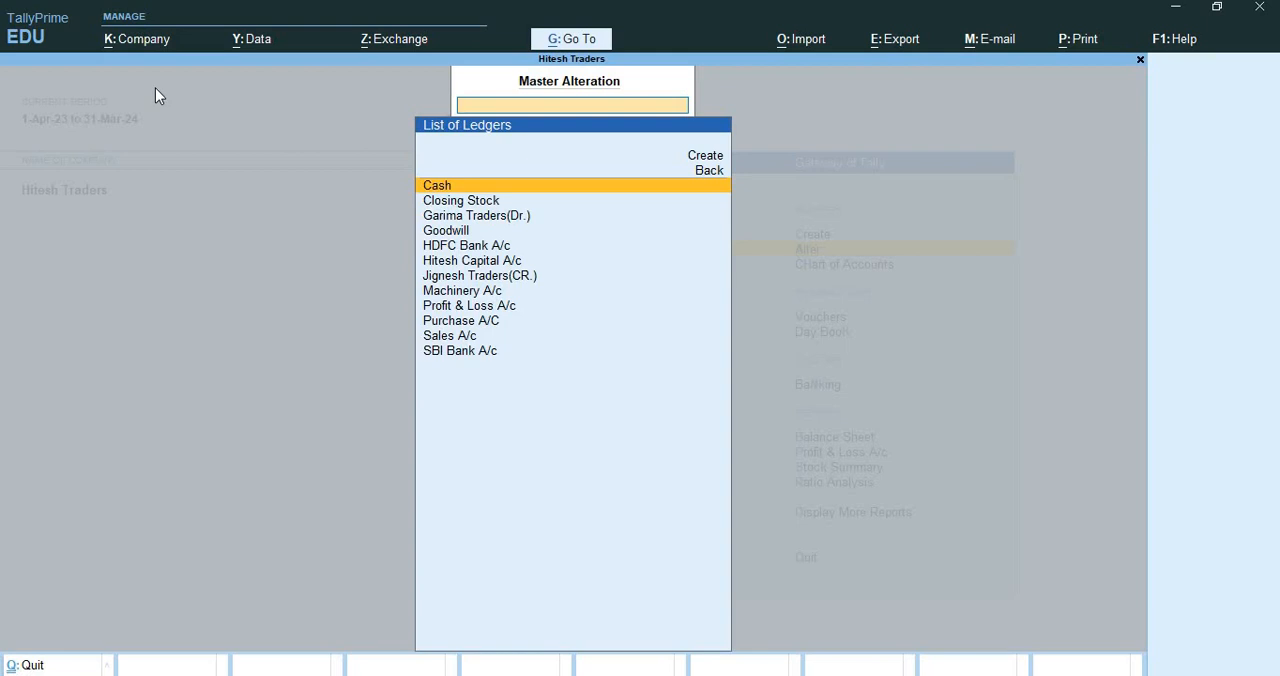
key("Down")
key("Down")
key("Down")
key("Down")
key("Down")
key("Down")
key("Down")
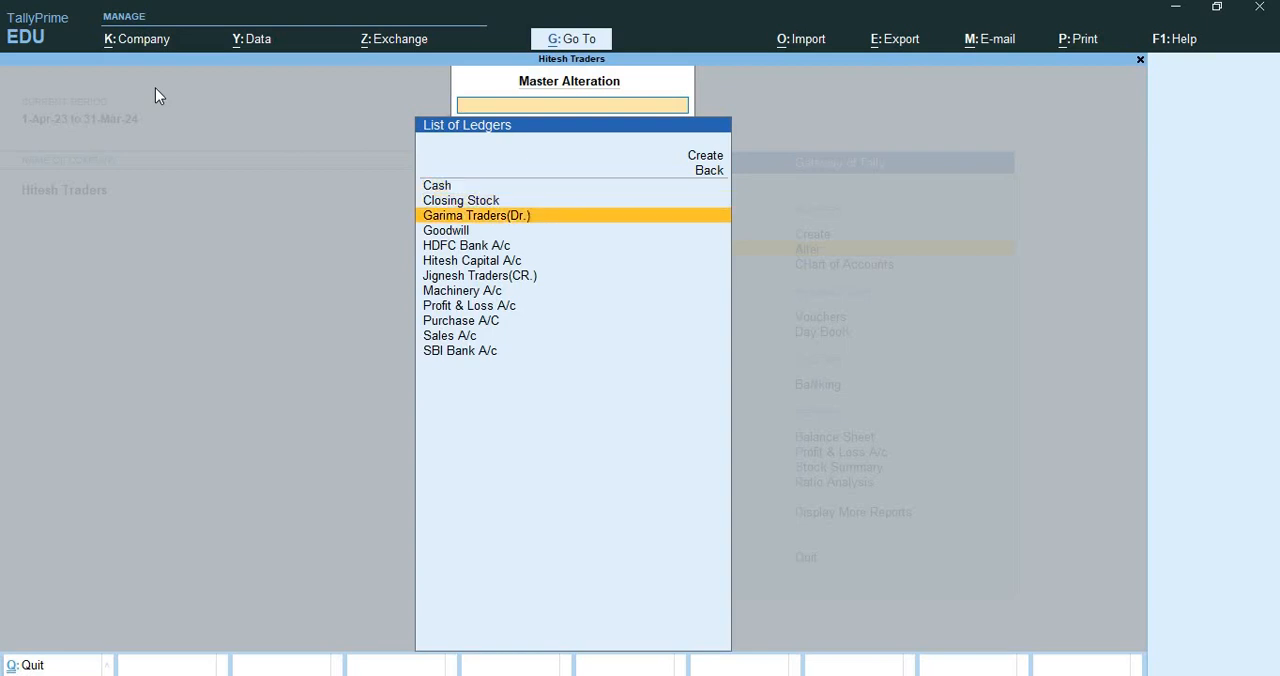
key("Down")
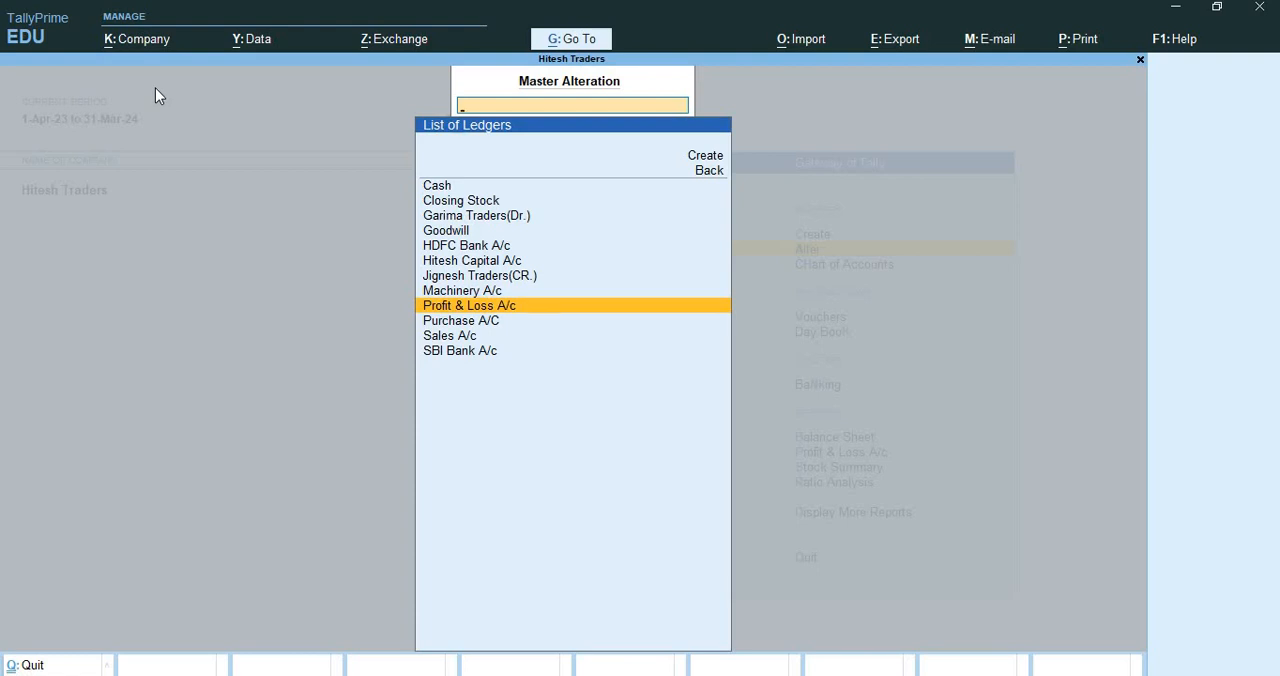
key("ctrl+q")
Create the group Debtor South Zone under Sundry Debtors and save it with the default settings
key("Up")
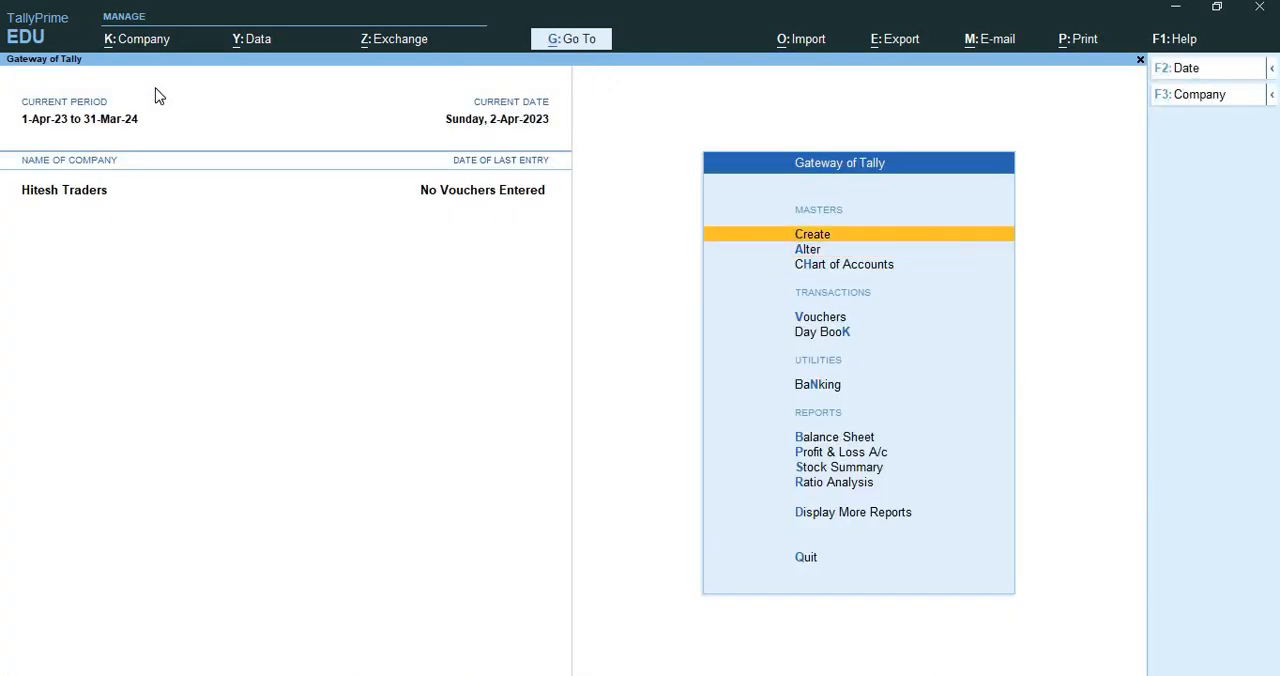
key("Return")
key("Return")
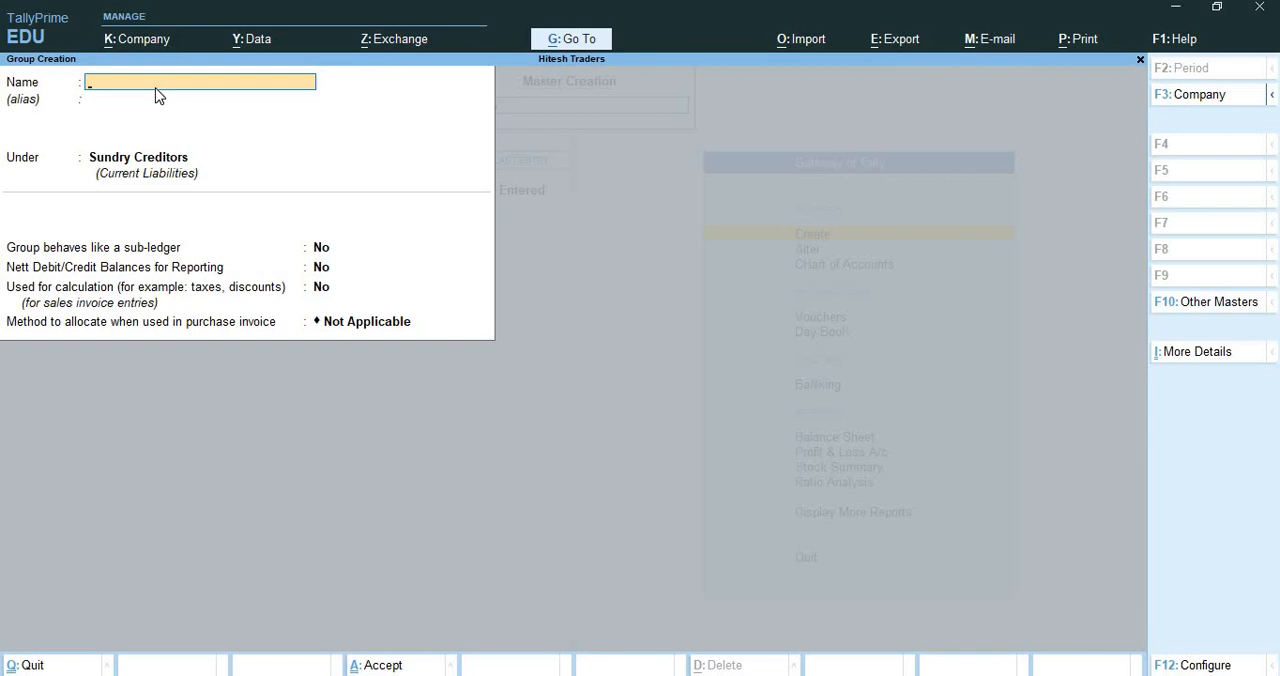
type("Debtor South Zone")
key("Return")
type("Sun")
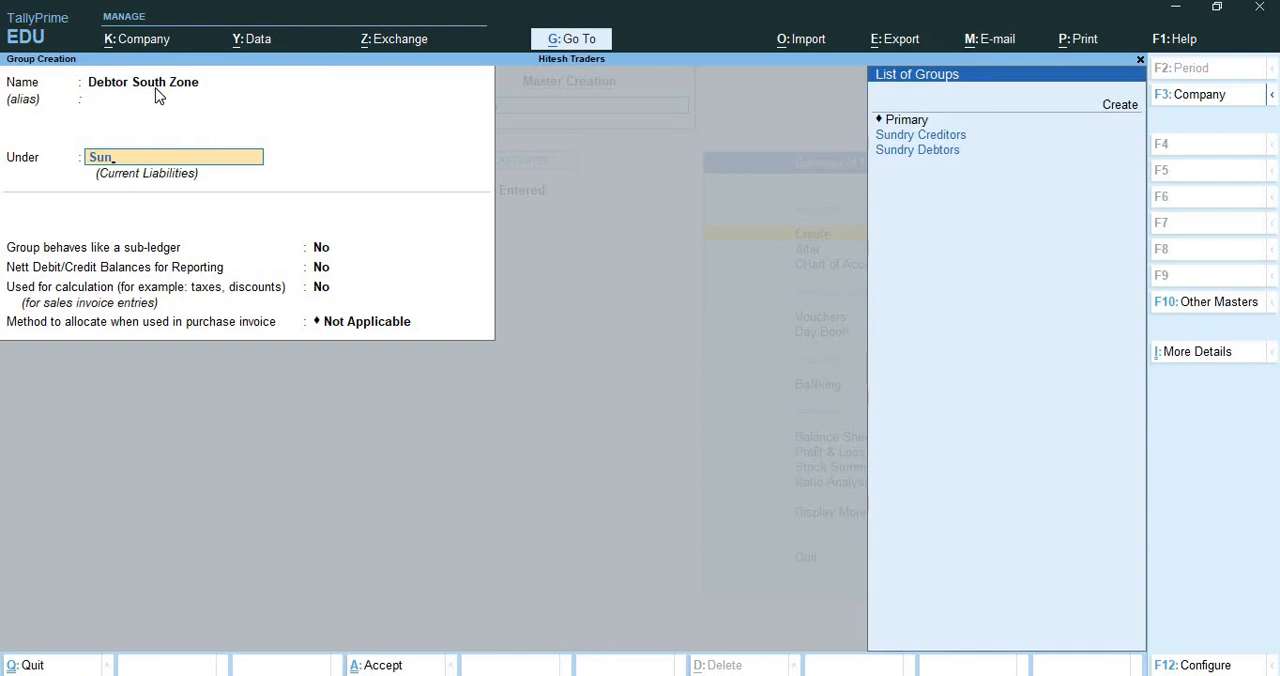
key("Down")
key("Return")
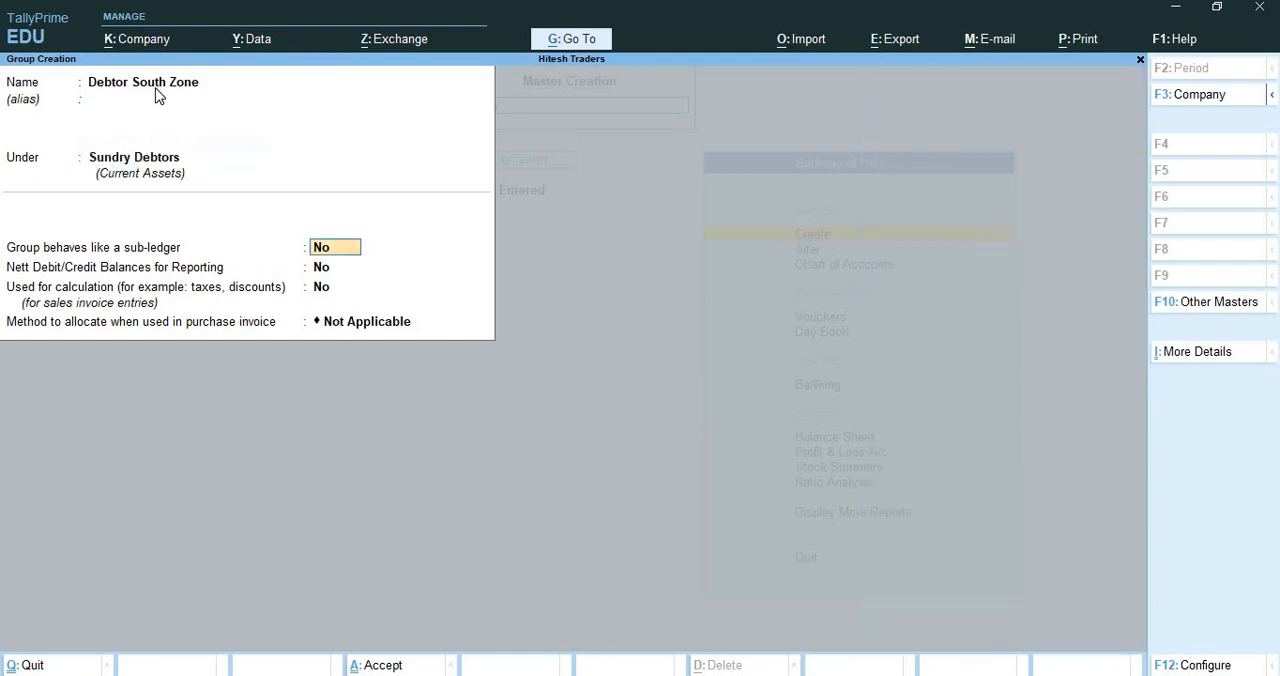
key("ctrl+a")
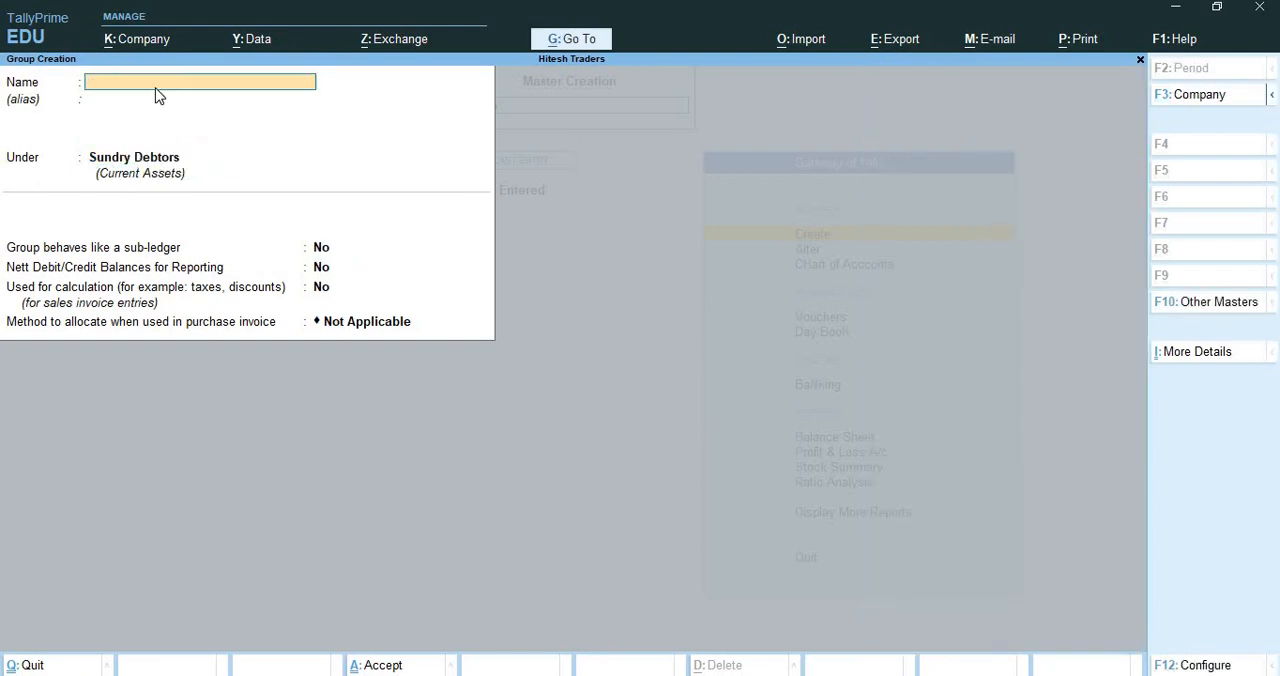
Create the group Debtors East Zone under Sundry Debtors, keeping the allocation method Not Applicable, and save it
type("Debtors")
type(" Eac")
type("t Zone")
key("Return")
key("Return")
key("Return")
key("Return")
key("Return")
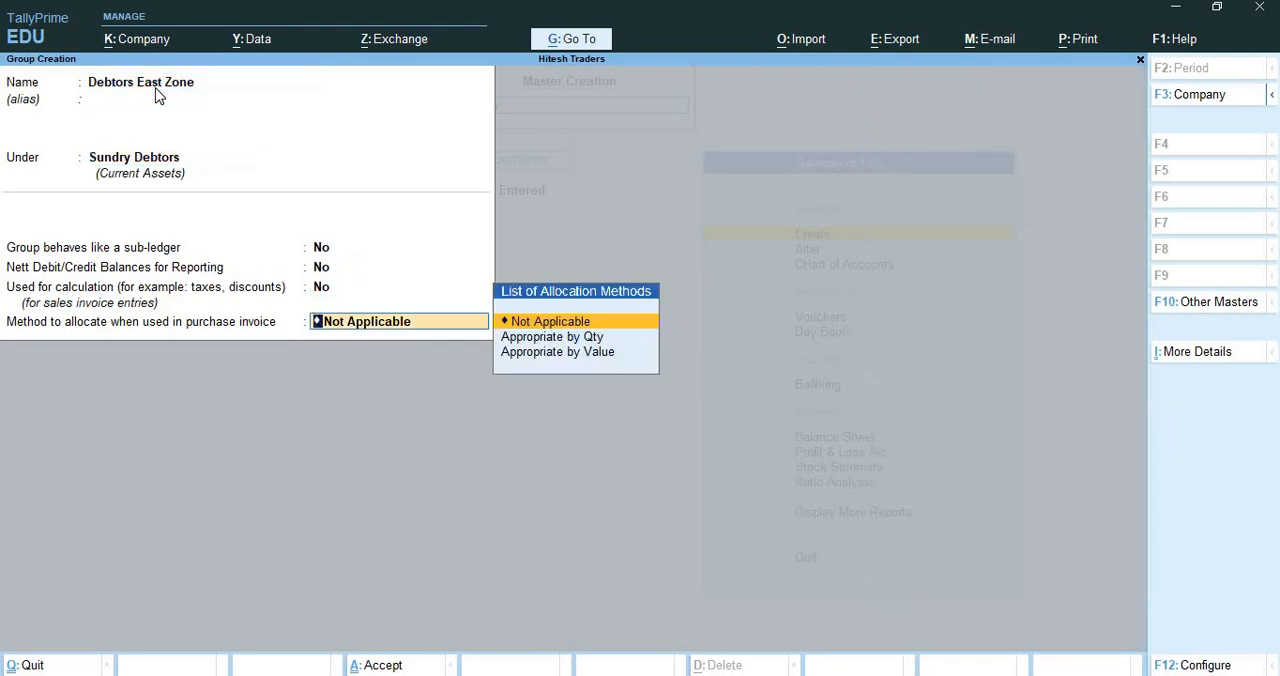
key("Return")
key("Return")
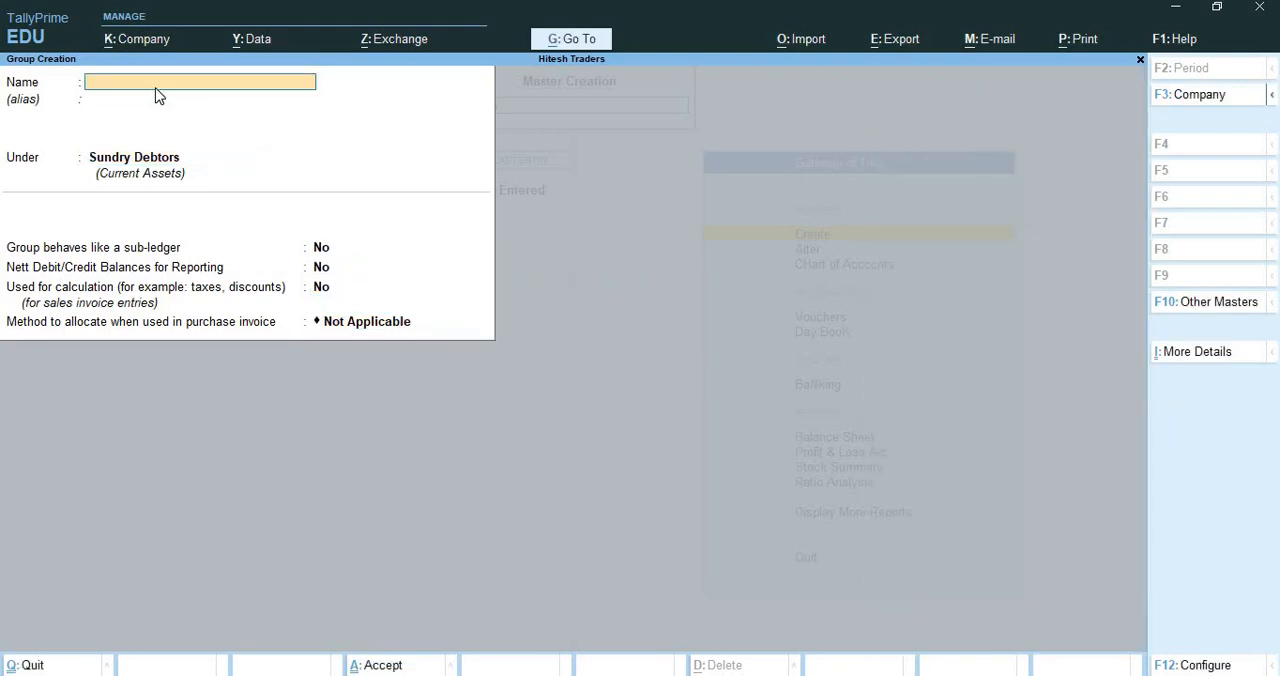
Create the group Debtors West Zone under Sundry Debtors with default settings, save it, and return to the Gateway of Tally
type("Debtors West Zone")
key("Return")
key("Return")
key("Return")
key("Return")
key("Return")
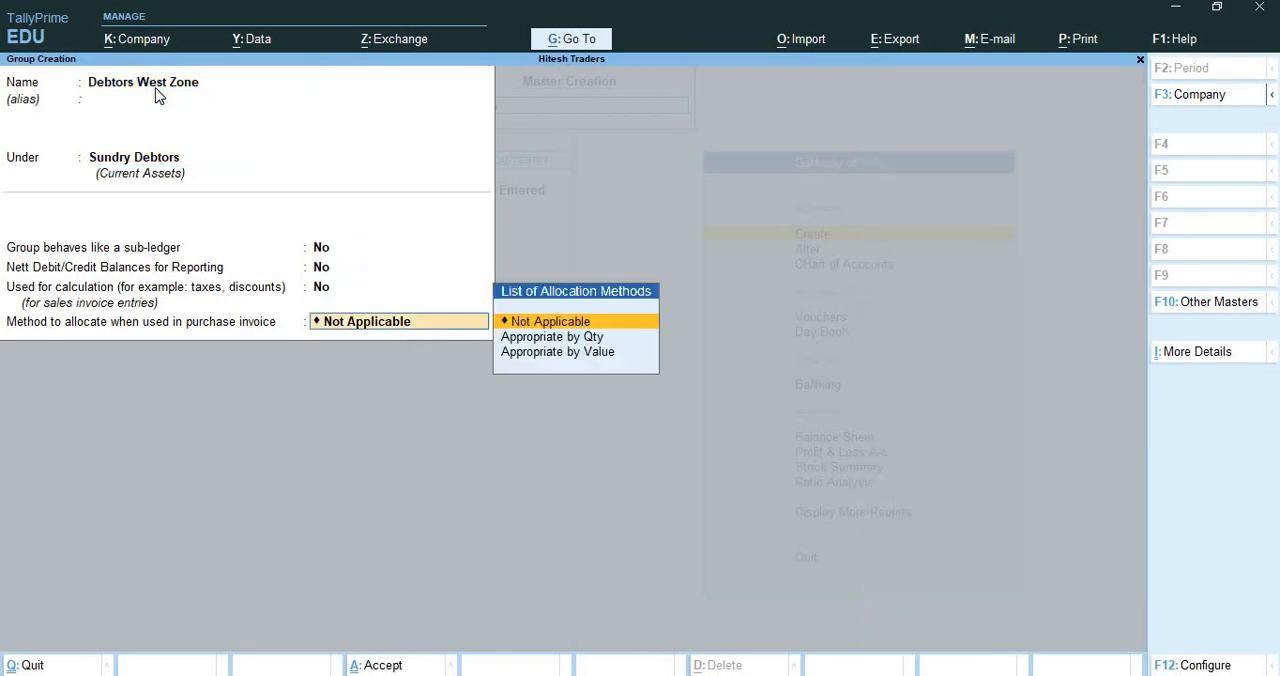
key("Return")
key("Return")
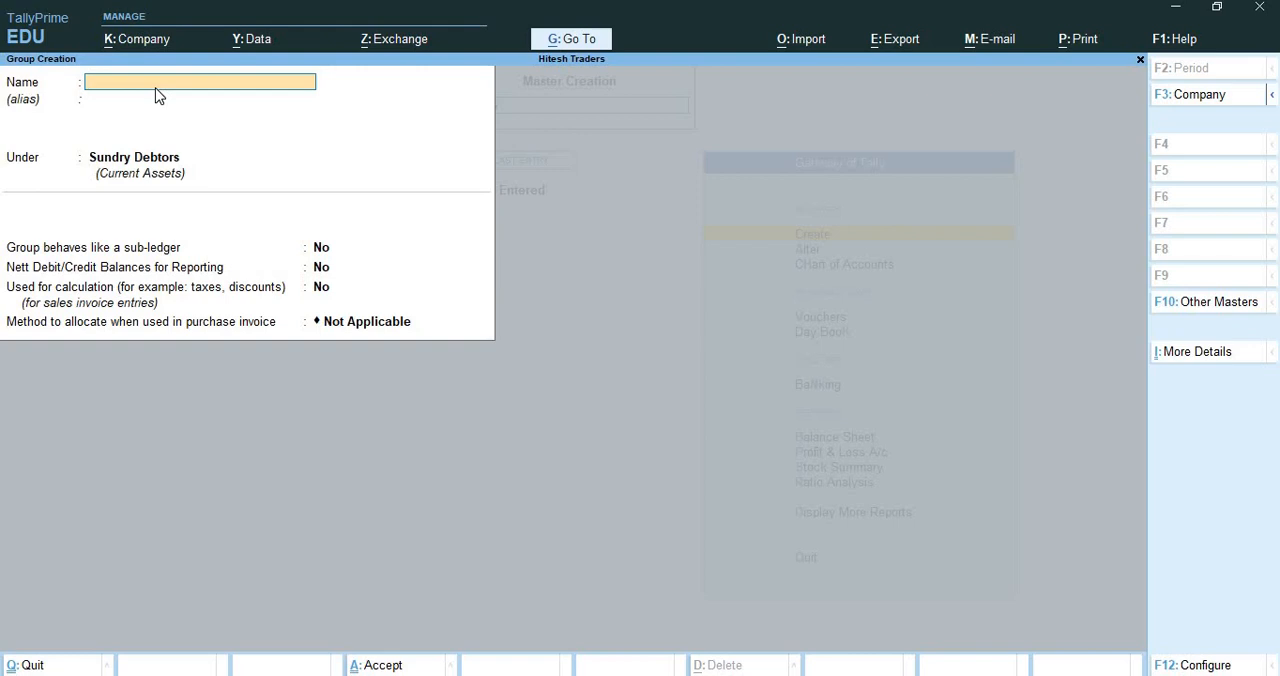
key("ctrl")
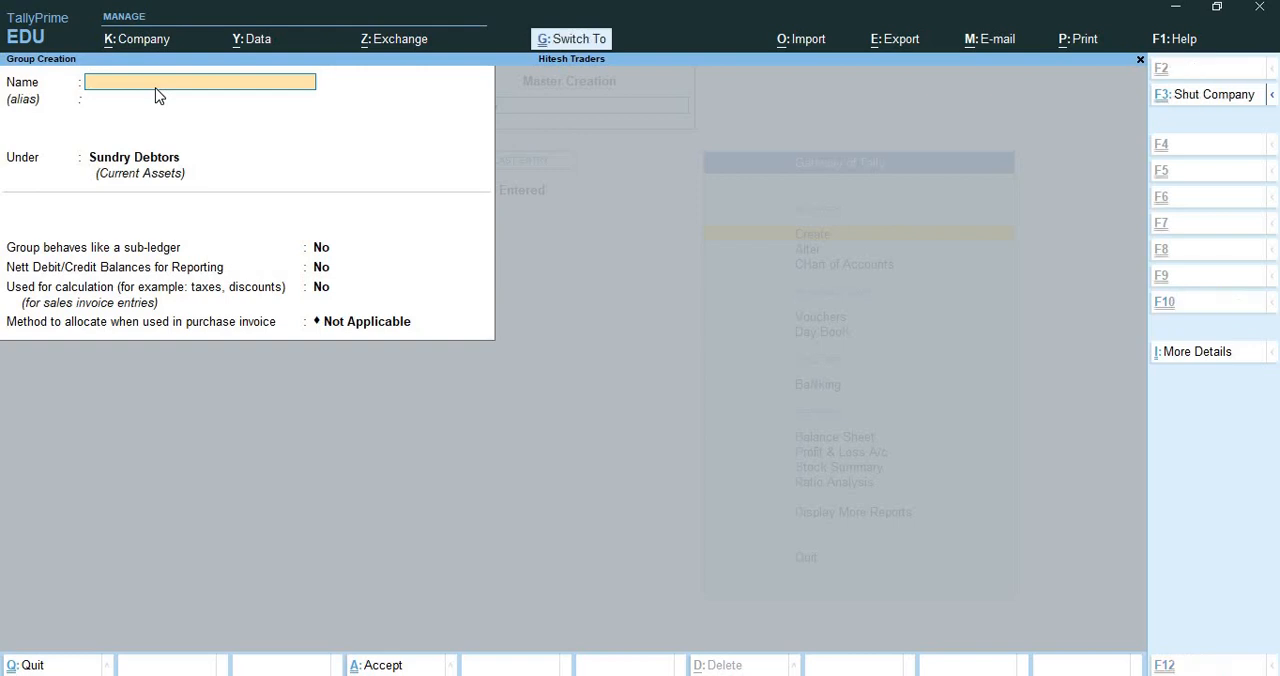
key("ctrl+q")
key("ctrl+q")
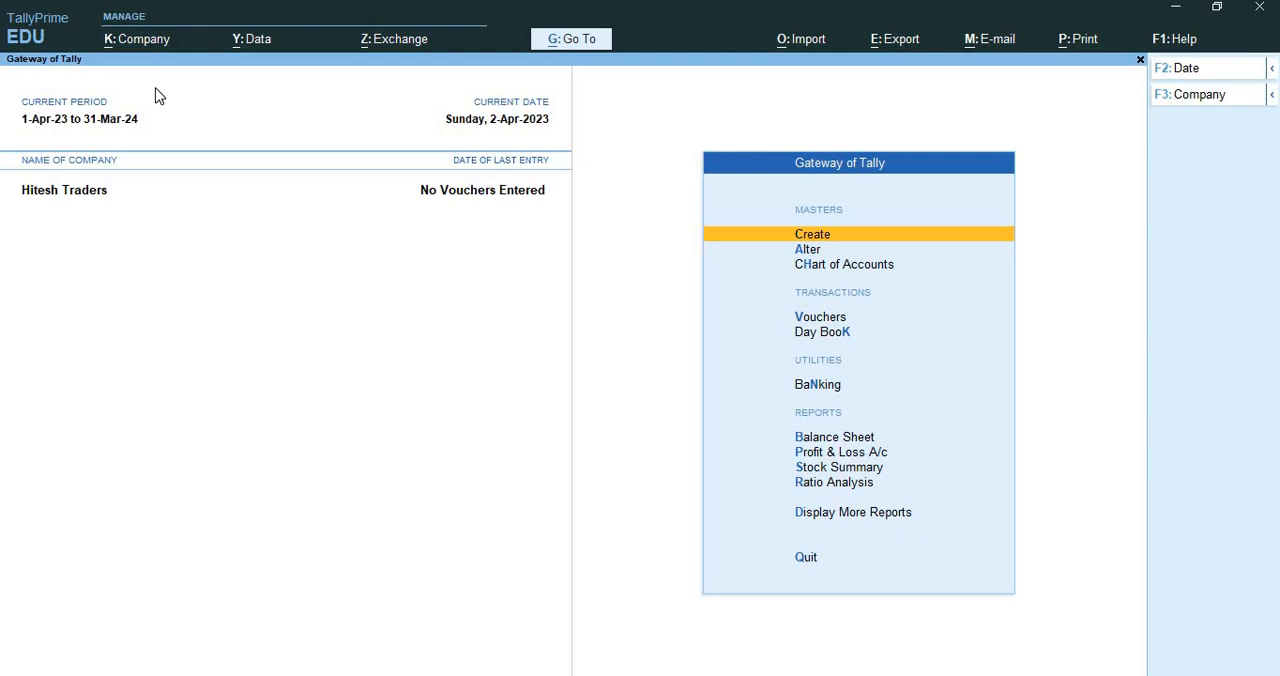
key("Return")
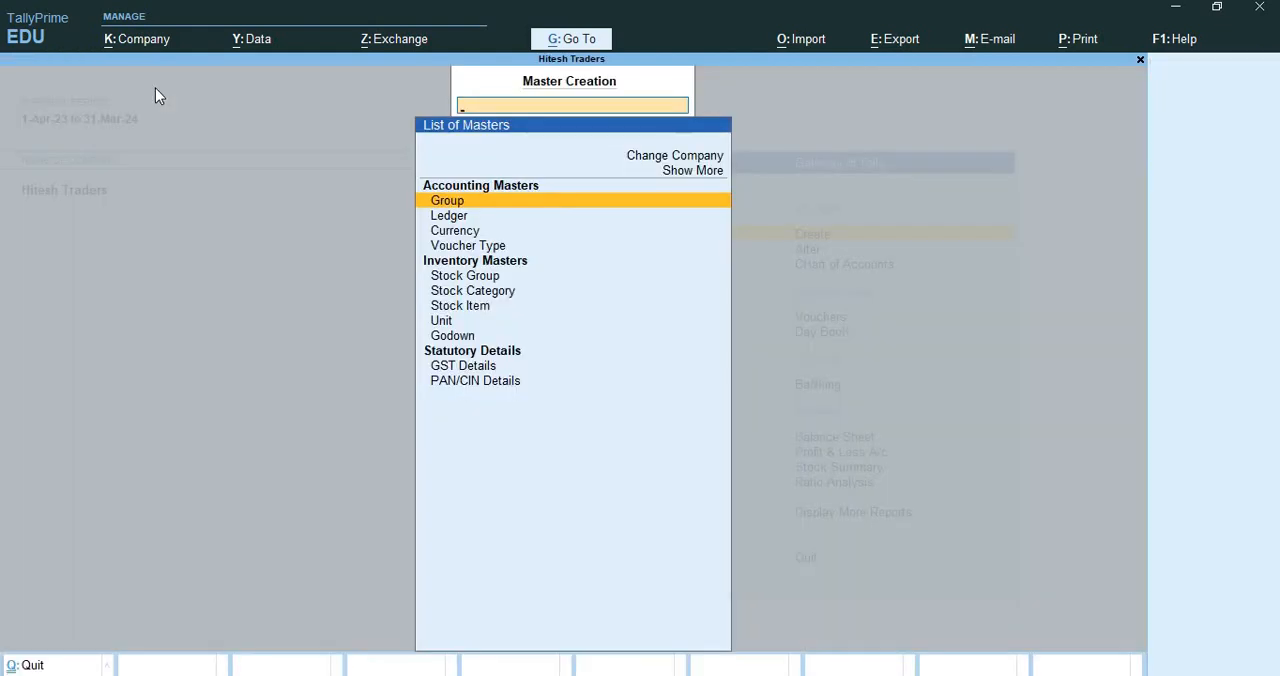
key("Down")
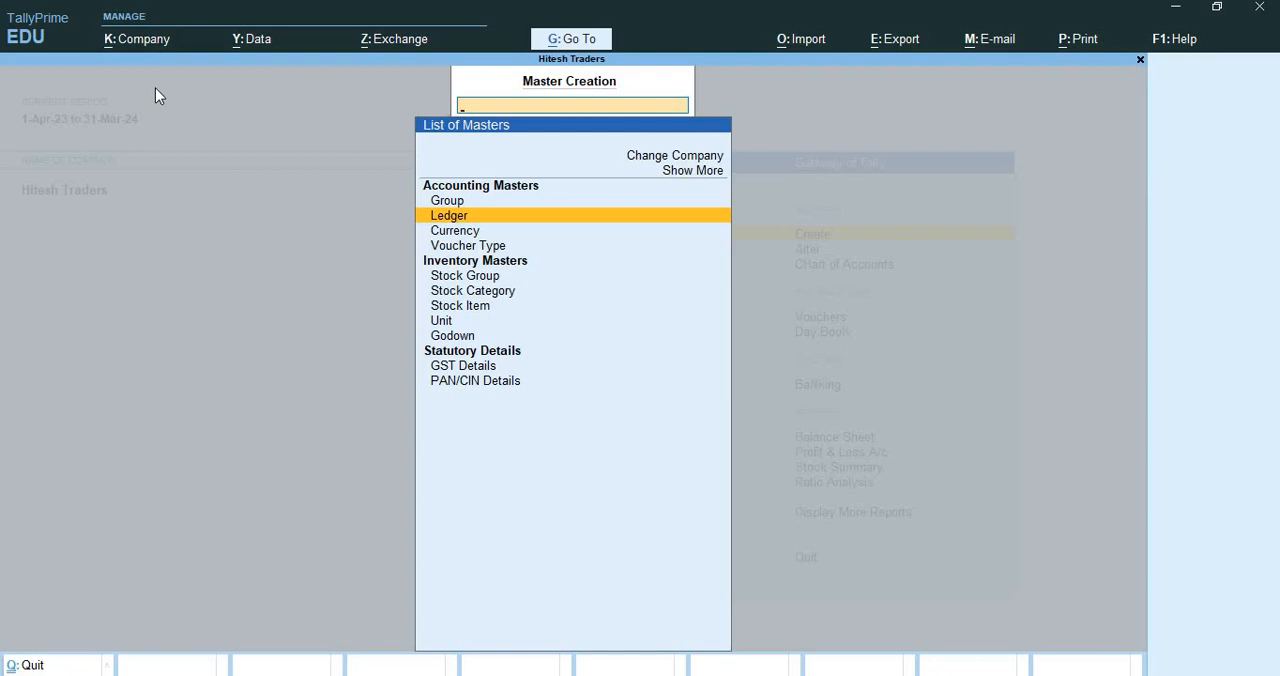
key("Return")
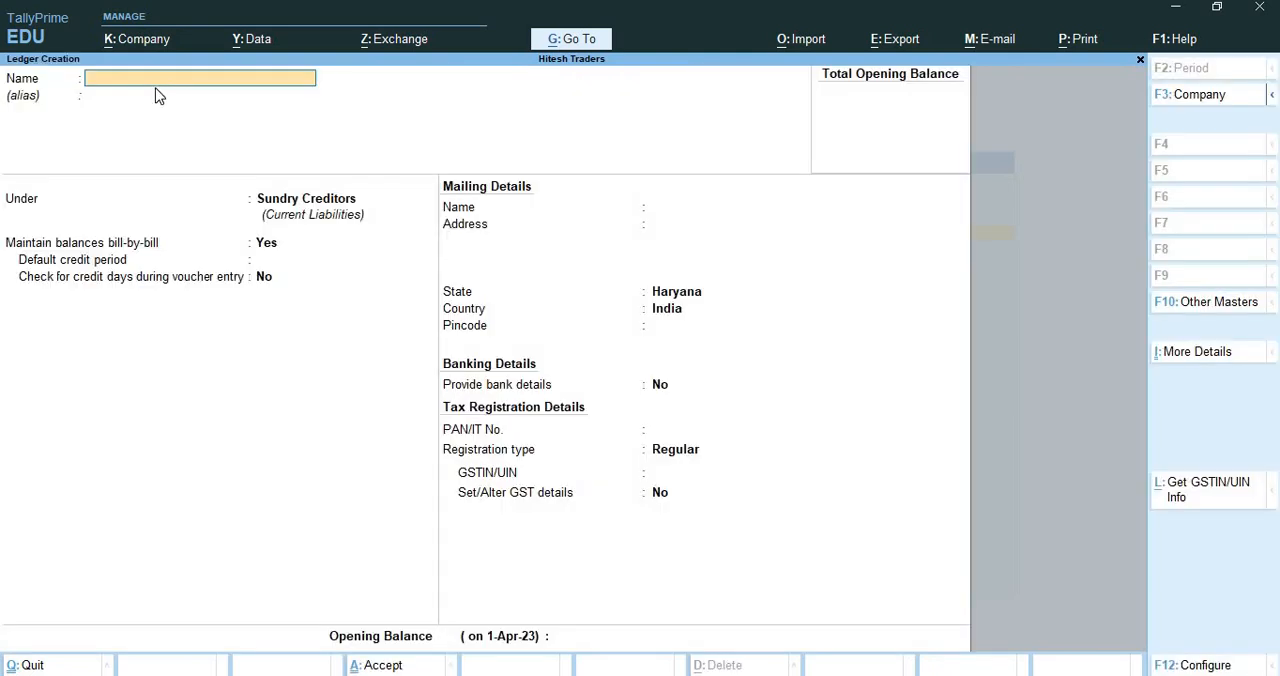
key("alt+Tab")
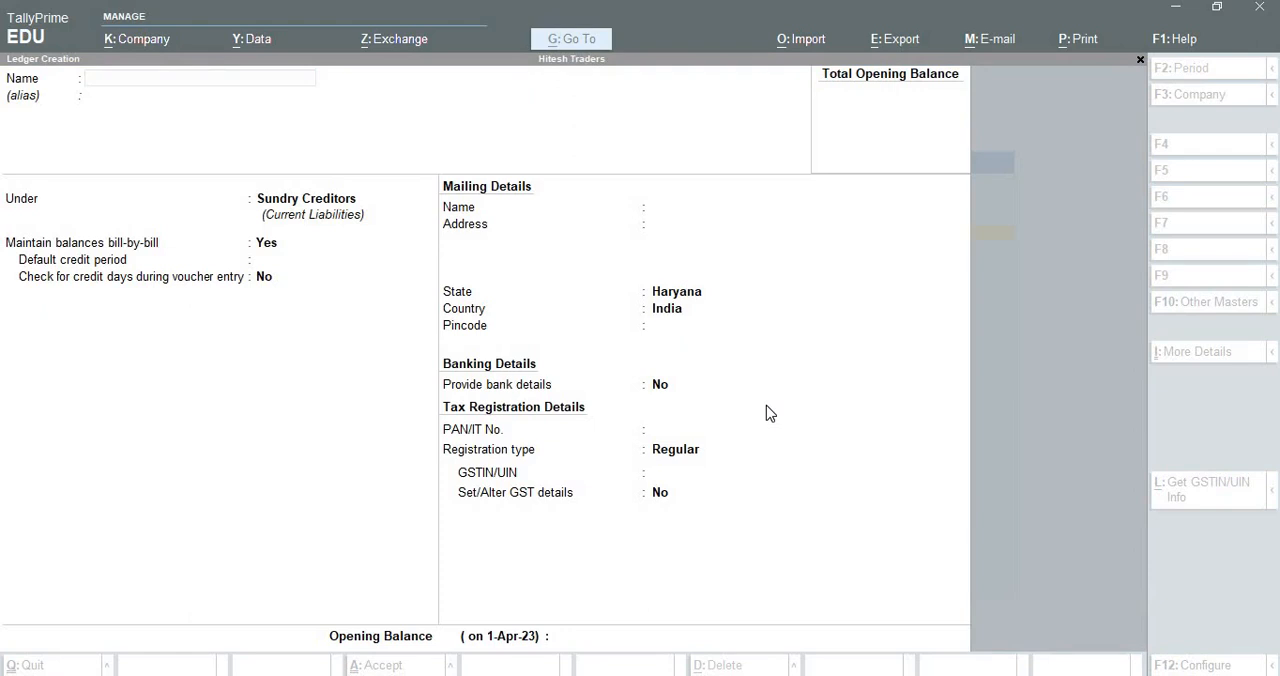
key("alt+Tab")
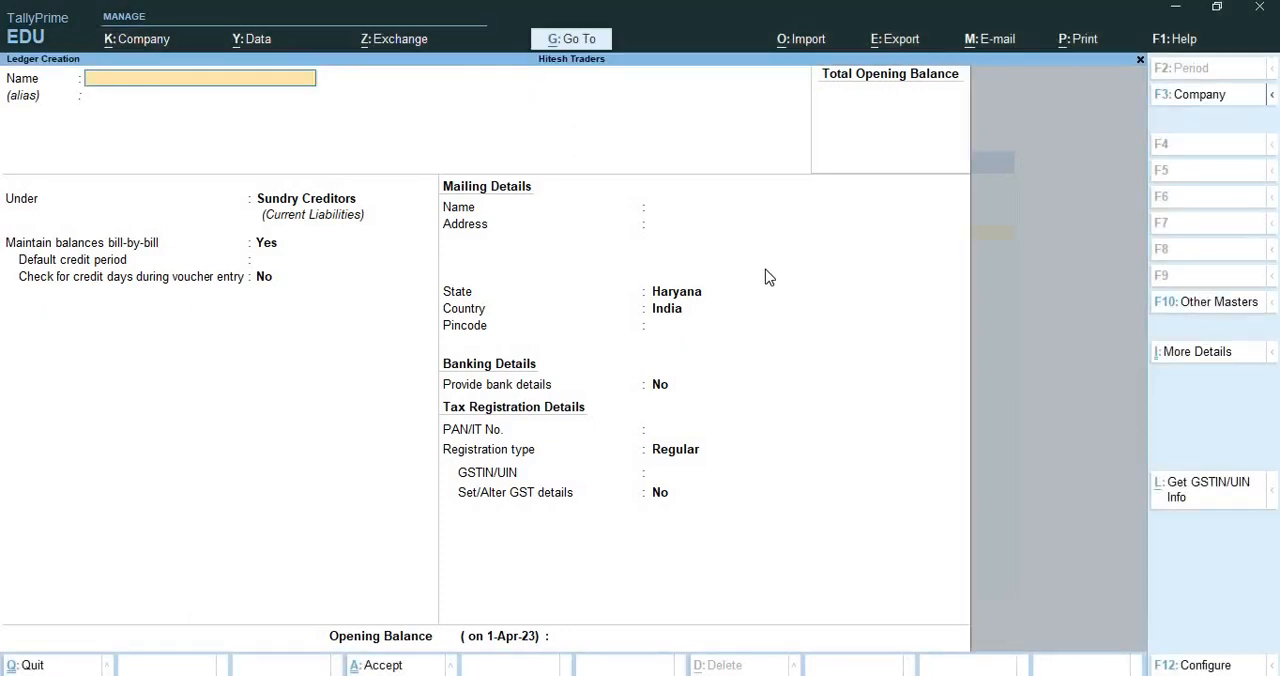
key("Escape")
key("Escape")
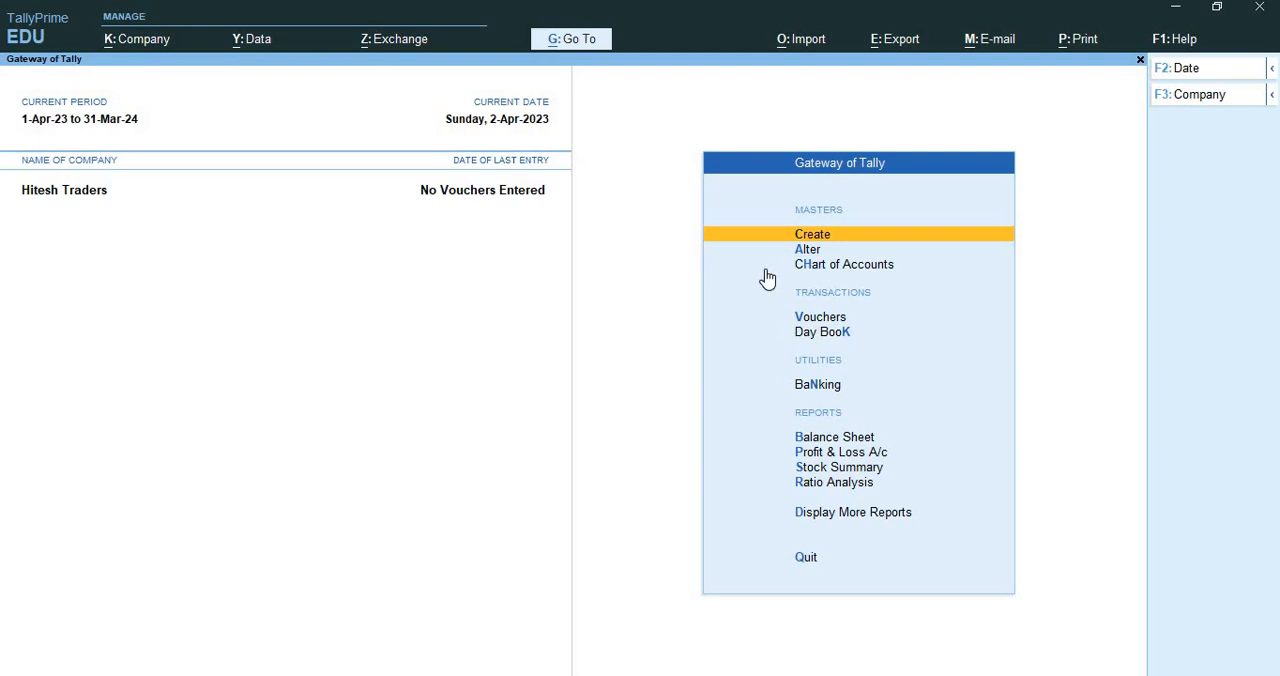
Start a new stock item named Steel Water Bottle, without an alias
key("Return")
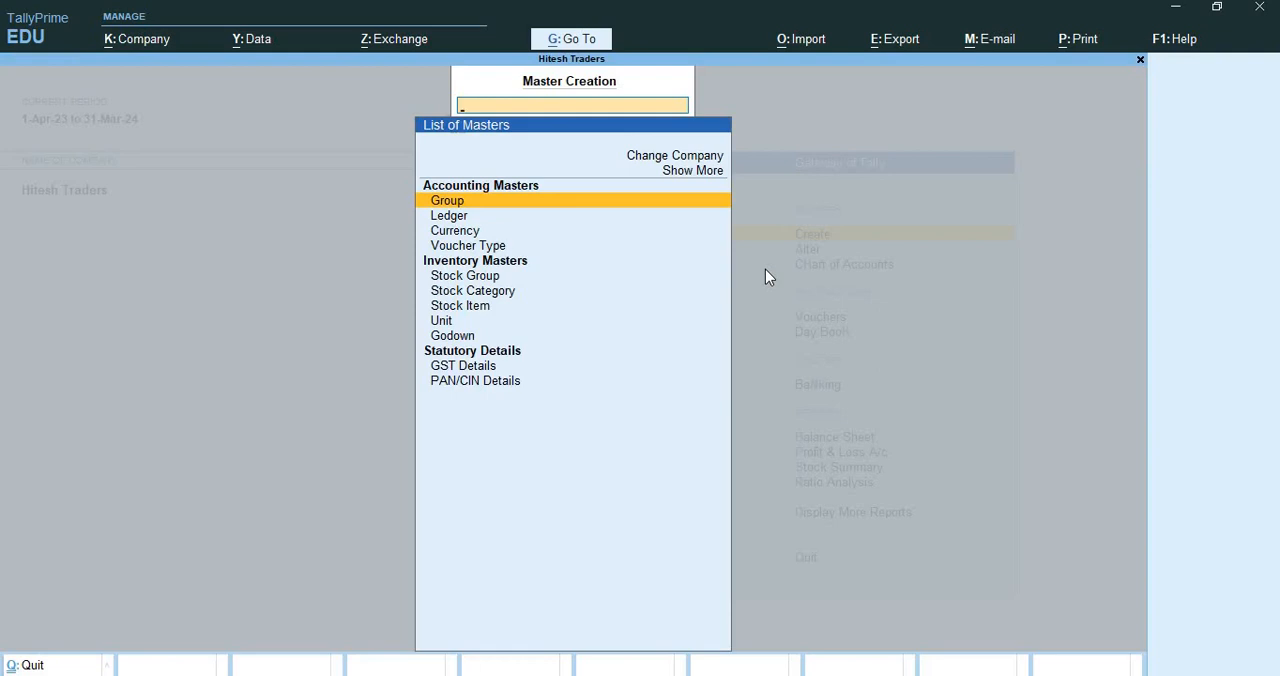
key("Down")
key("Down")
key("Down")
key("Down")
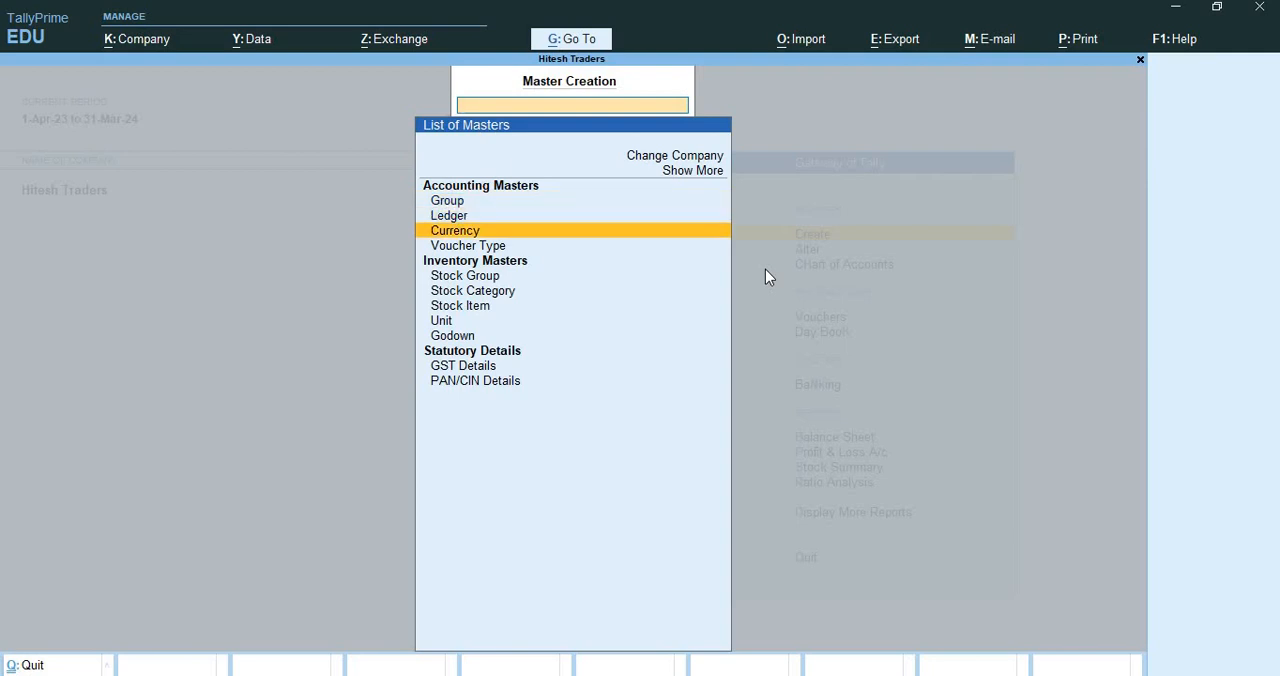
key("Down")
key("Down")
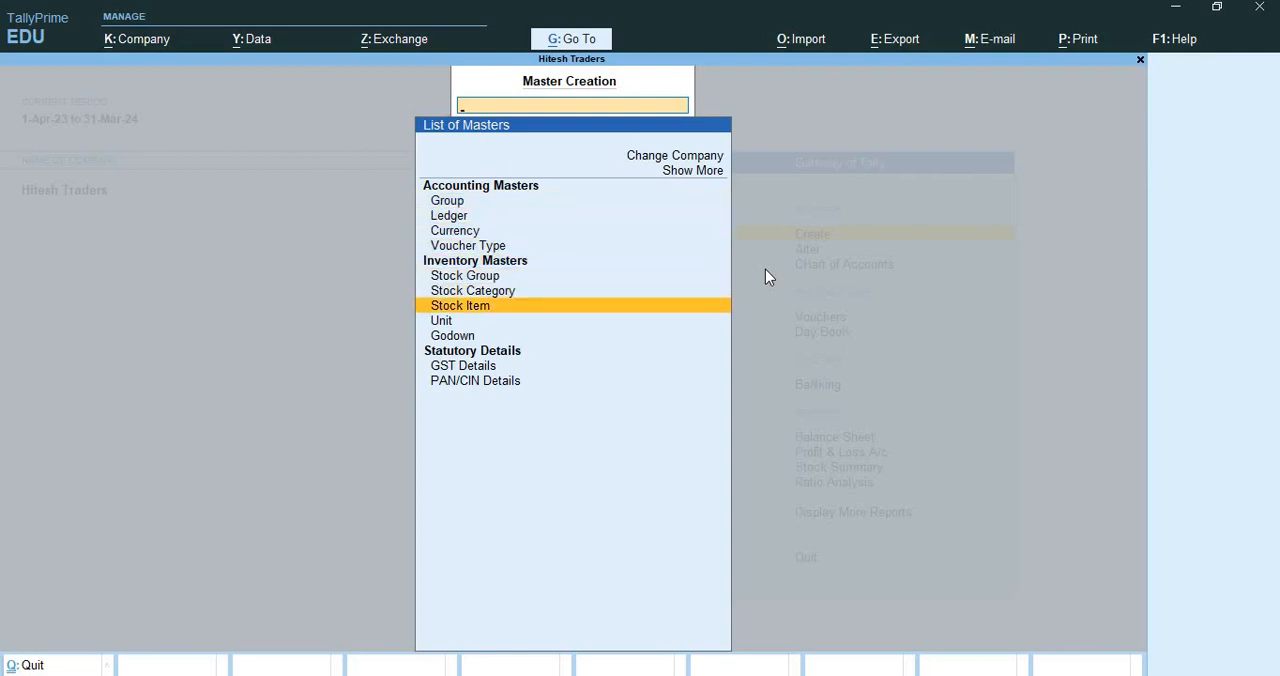
key("Return")
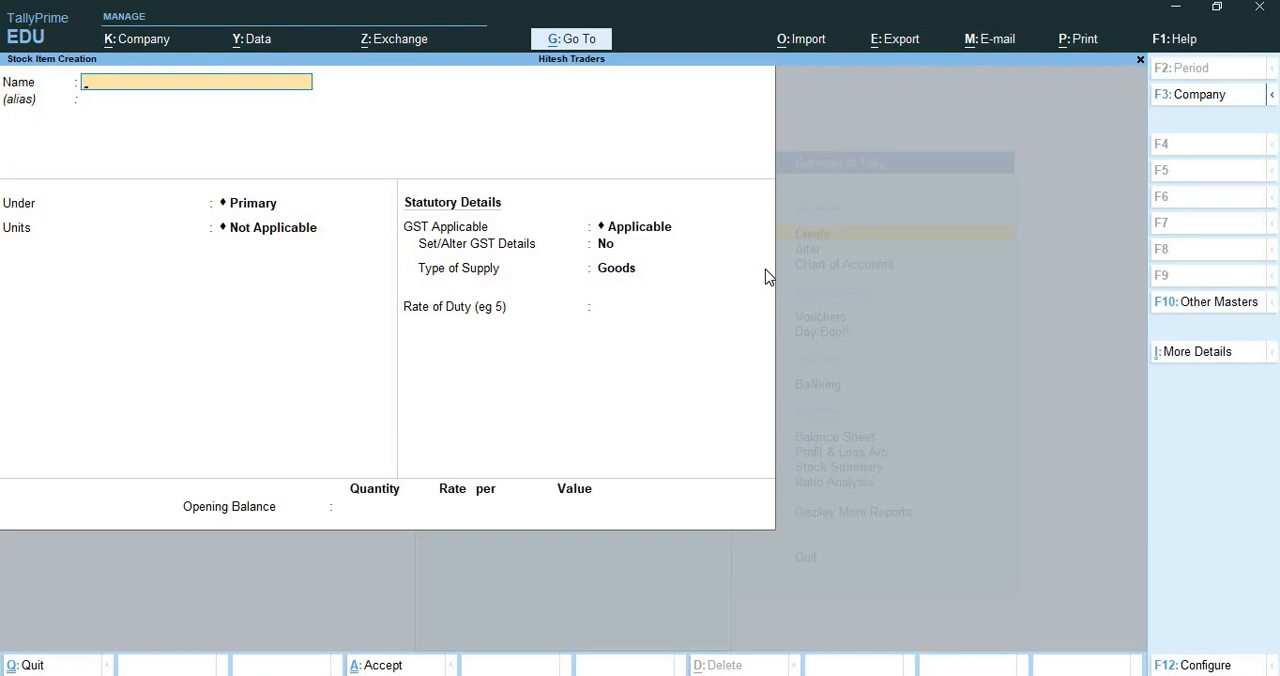
type("Steel Water Bottle")
key("Return")
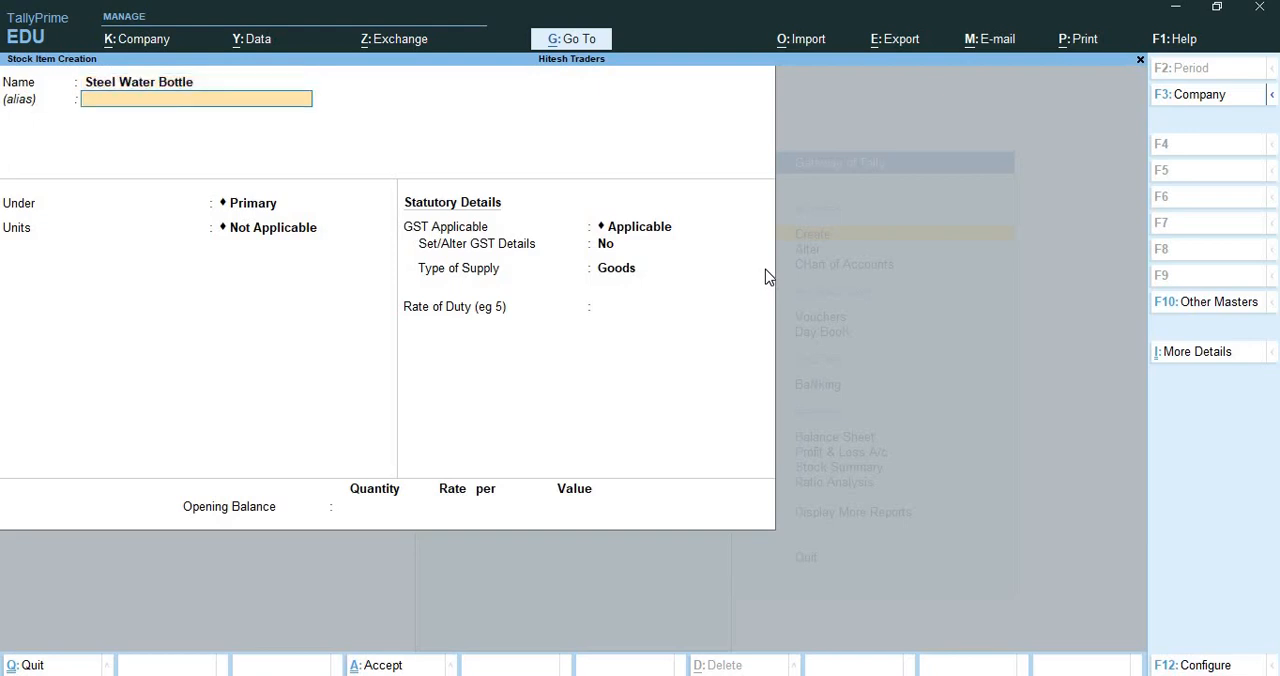
key("Return")
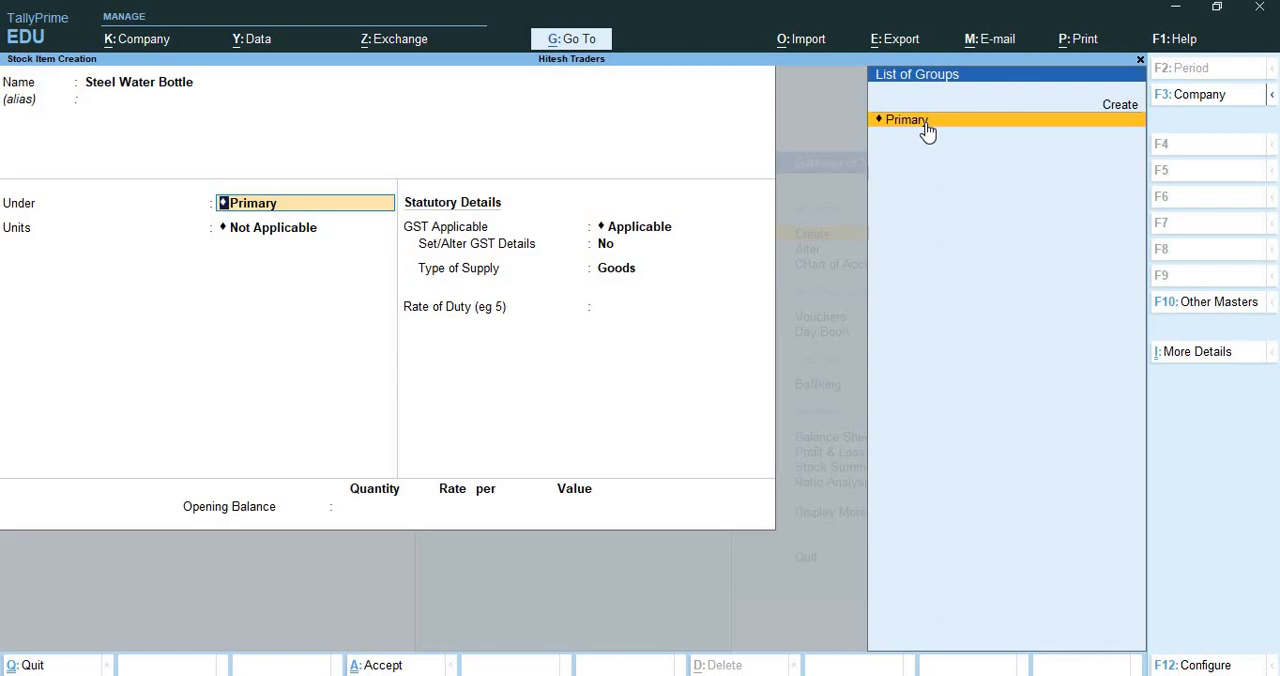
Create the stock group Water Bottle under Primary with default settings and assign it to the stock item
key("alt+c")
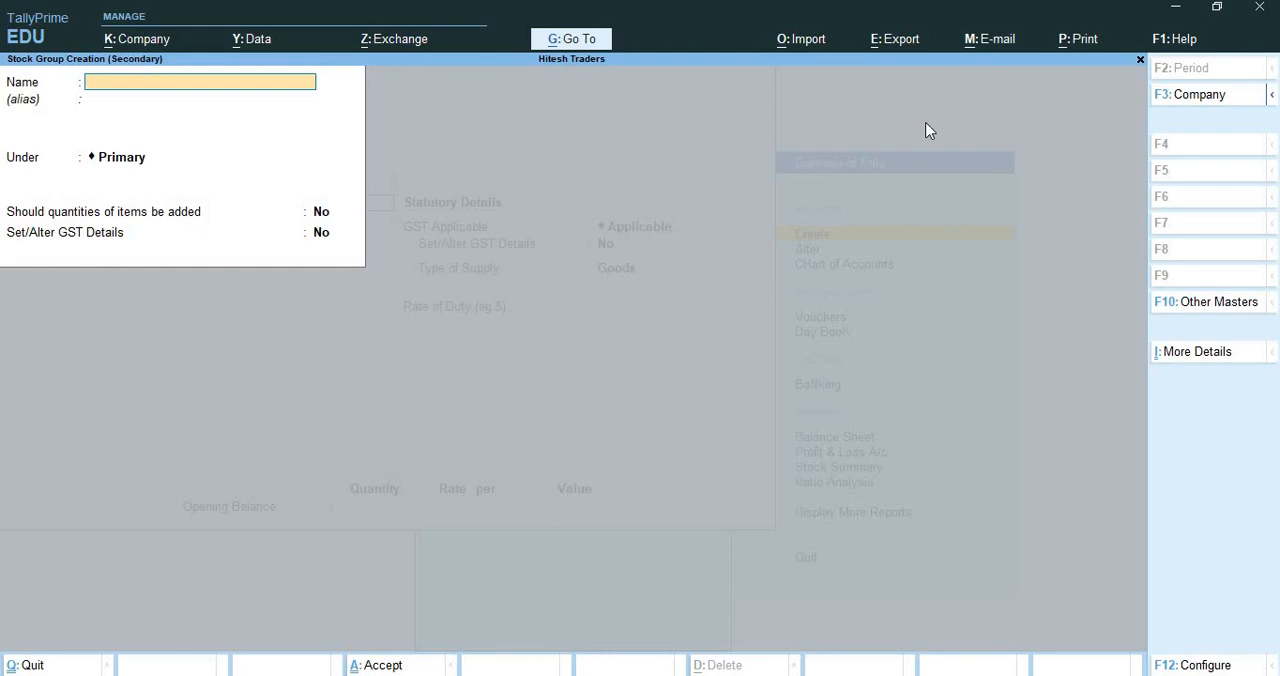
type("Water Bottle")
key("Return")
key("Return")
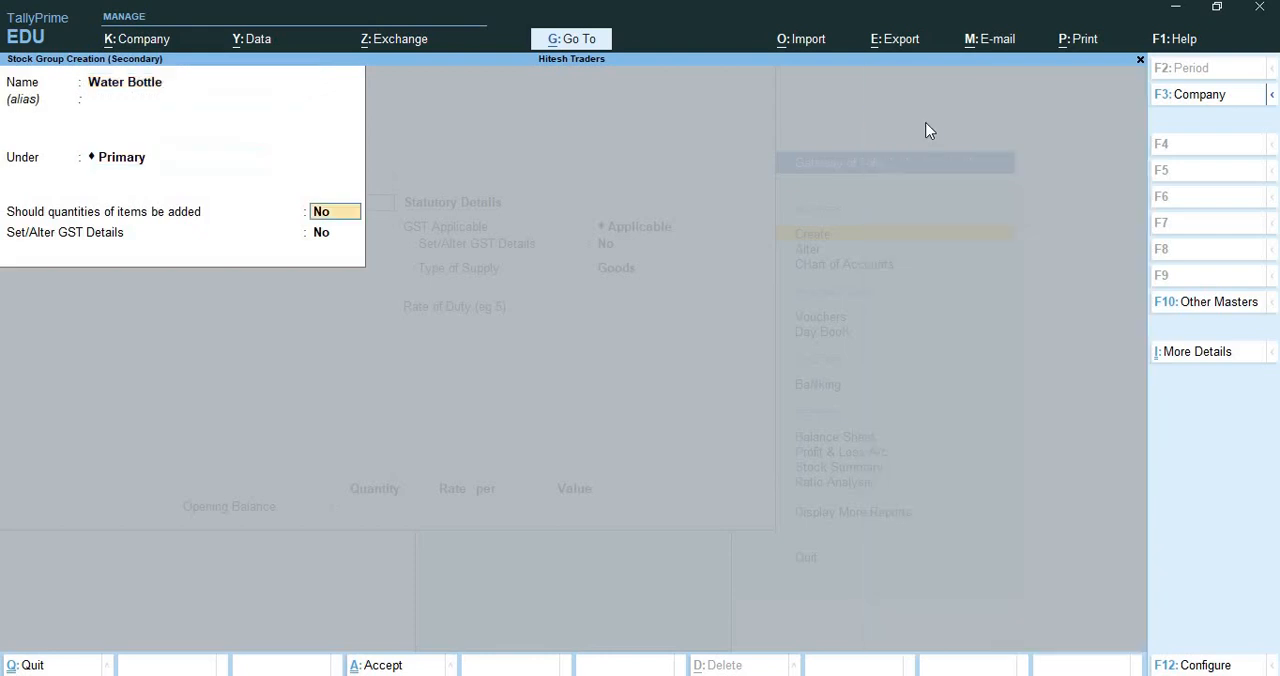
key("Return")
key("Return")
key("Return")
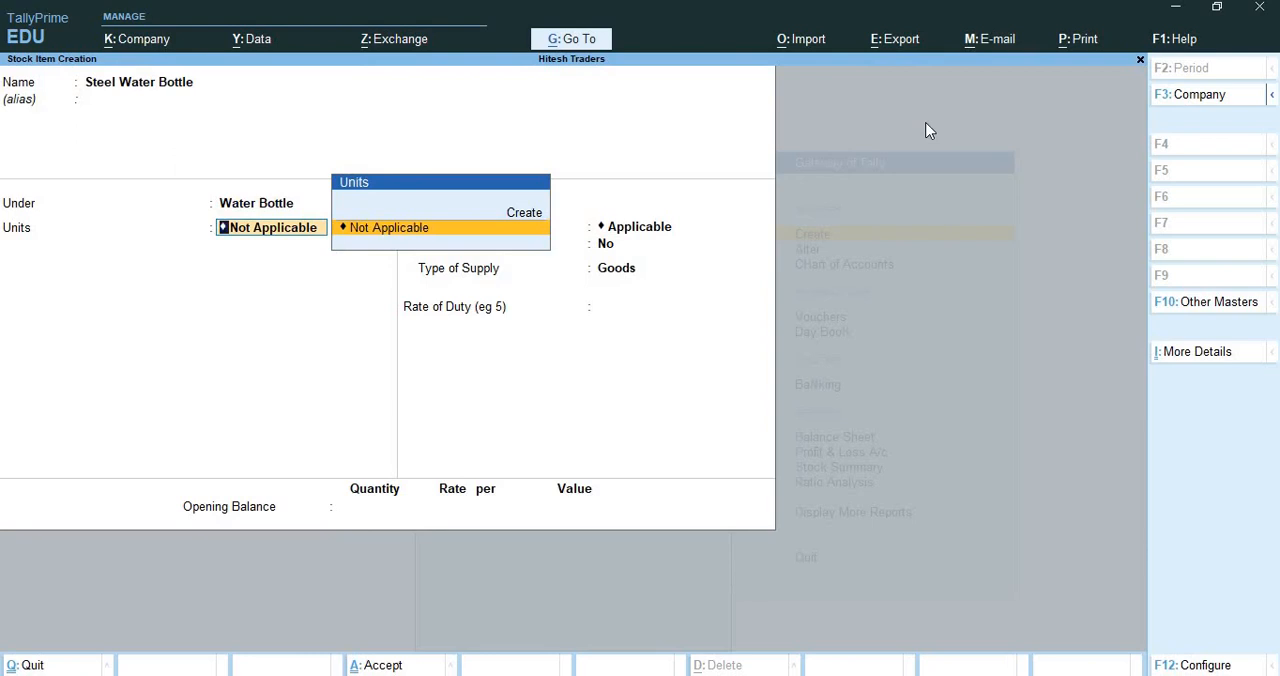
Start a new simple unit for the item with symbol ltrs, formal name Litres and unit quantity code MLT-MILILITRE
key("alt")
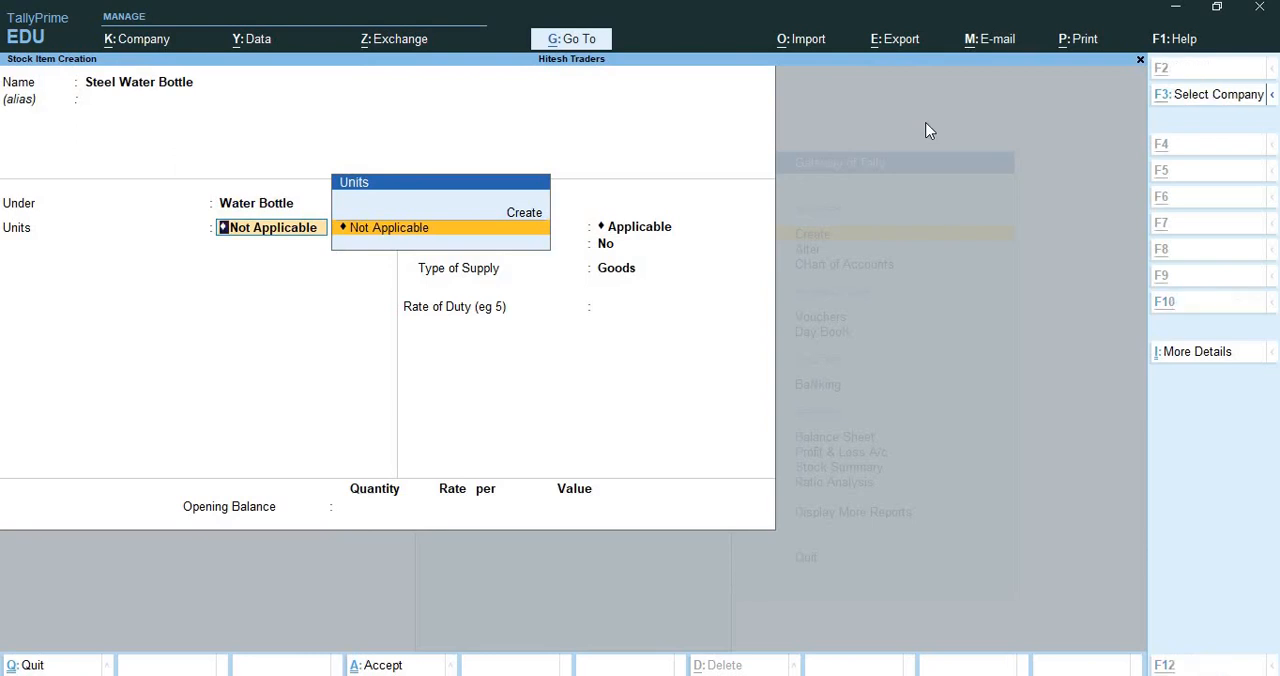
key("alt+c")
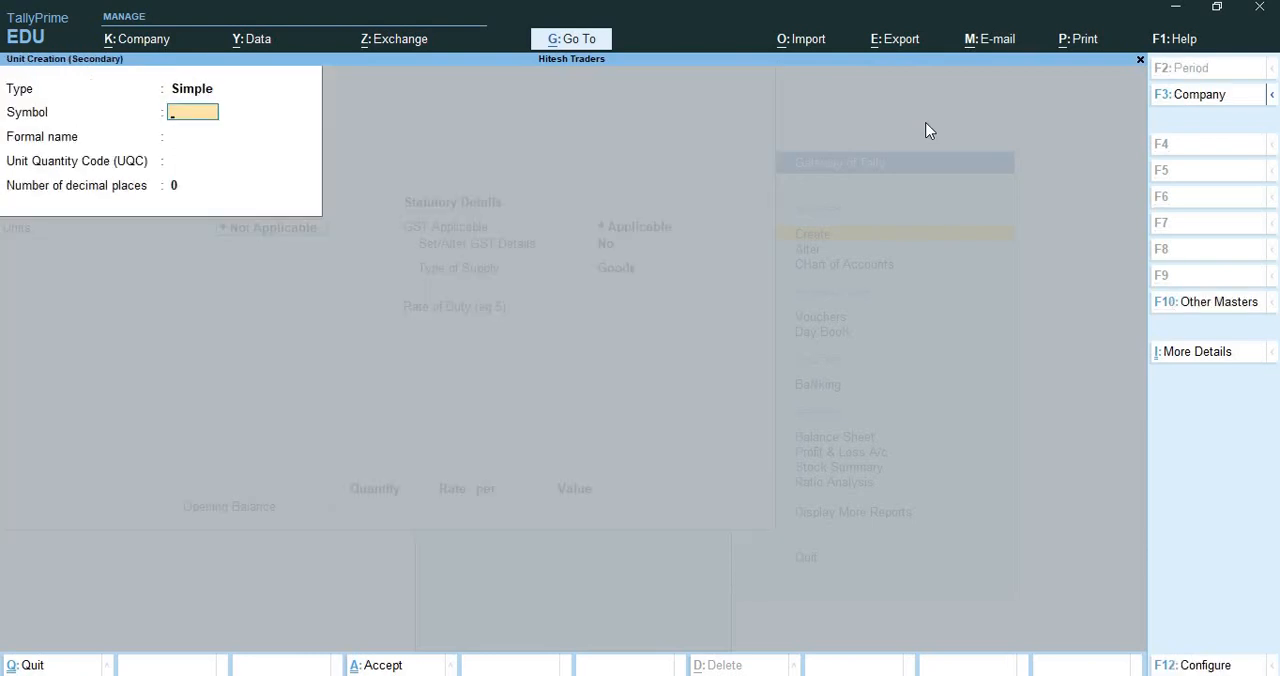
type("ltrs")
key("Return")
type("L")
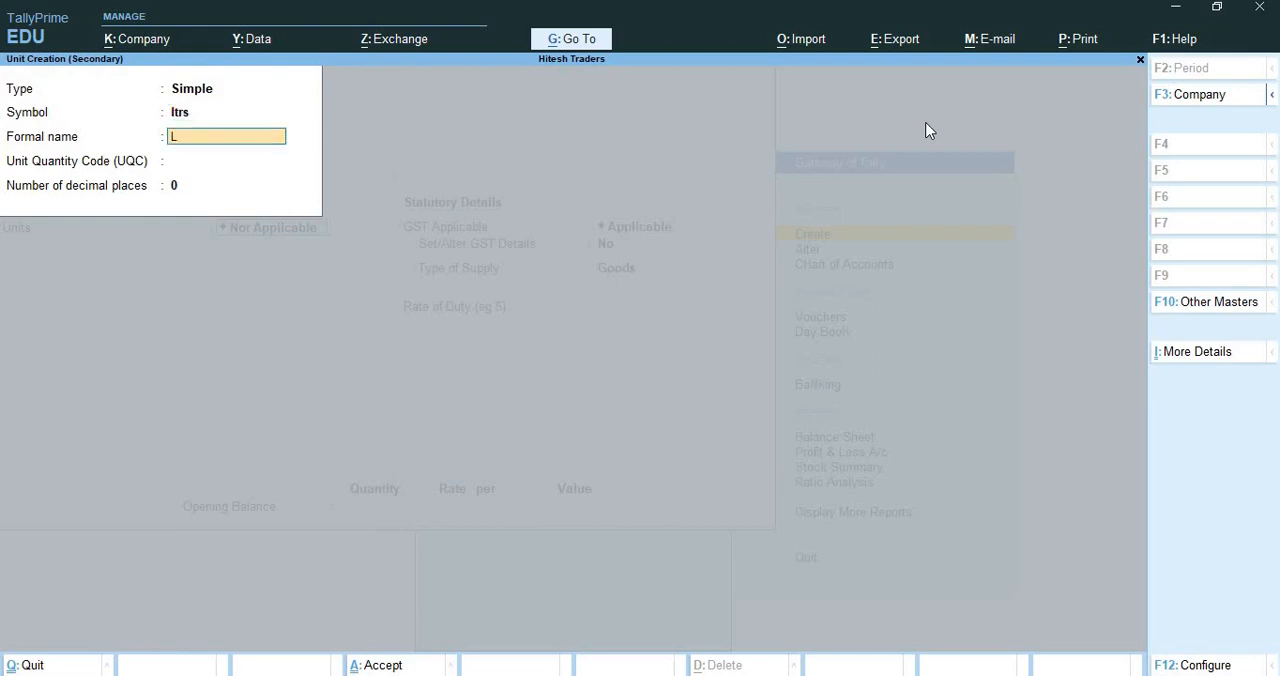
type("itres")
key("Return")
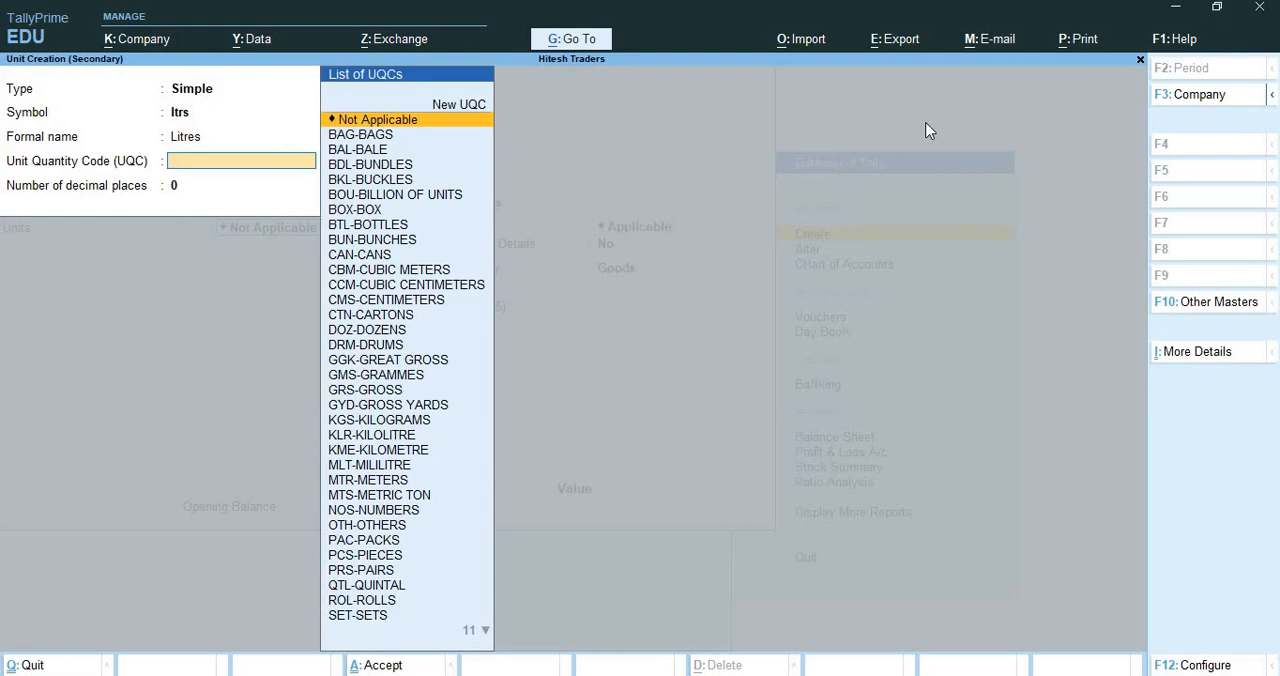
type("li")
key("Down")
key("Down")
key("Down")
key("Down")
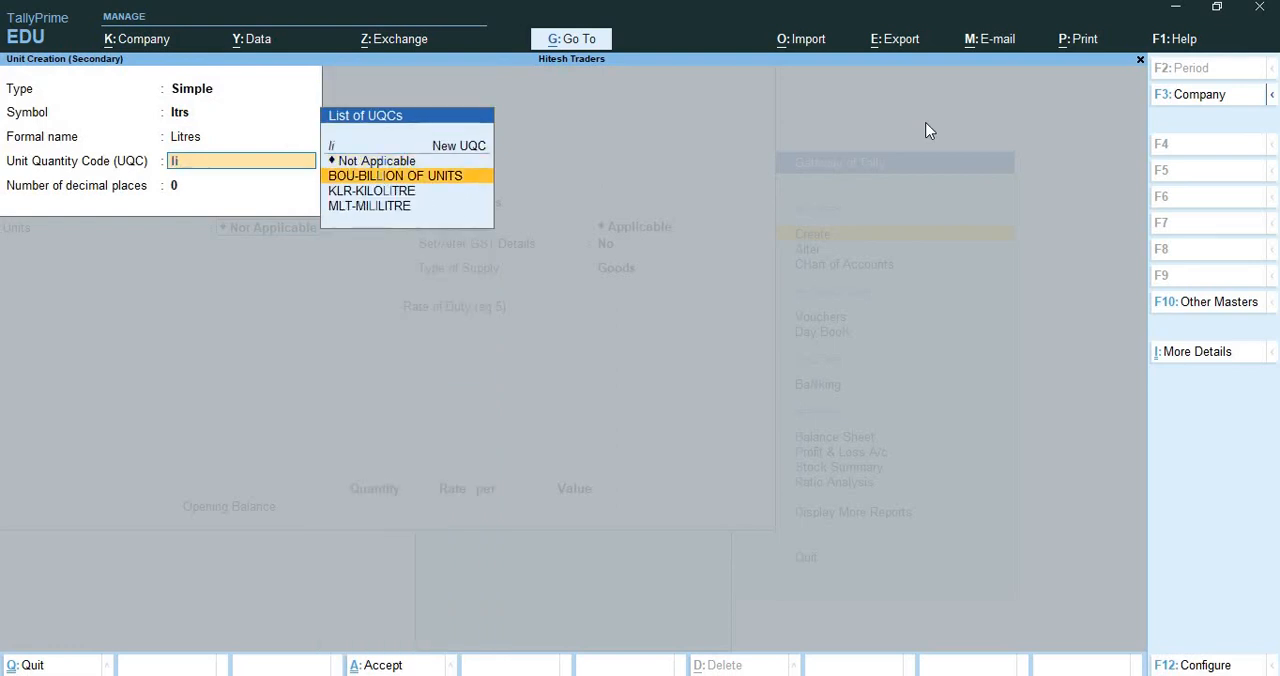
key("Return")
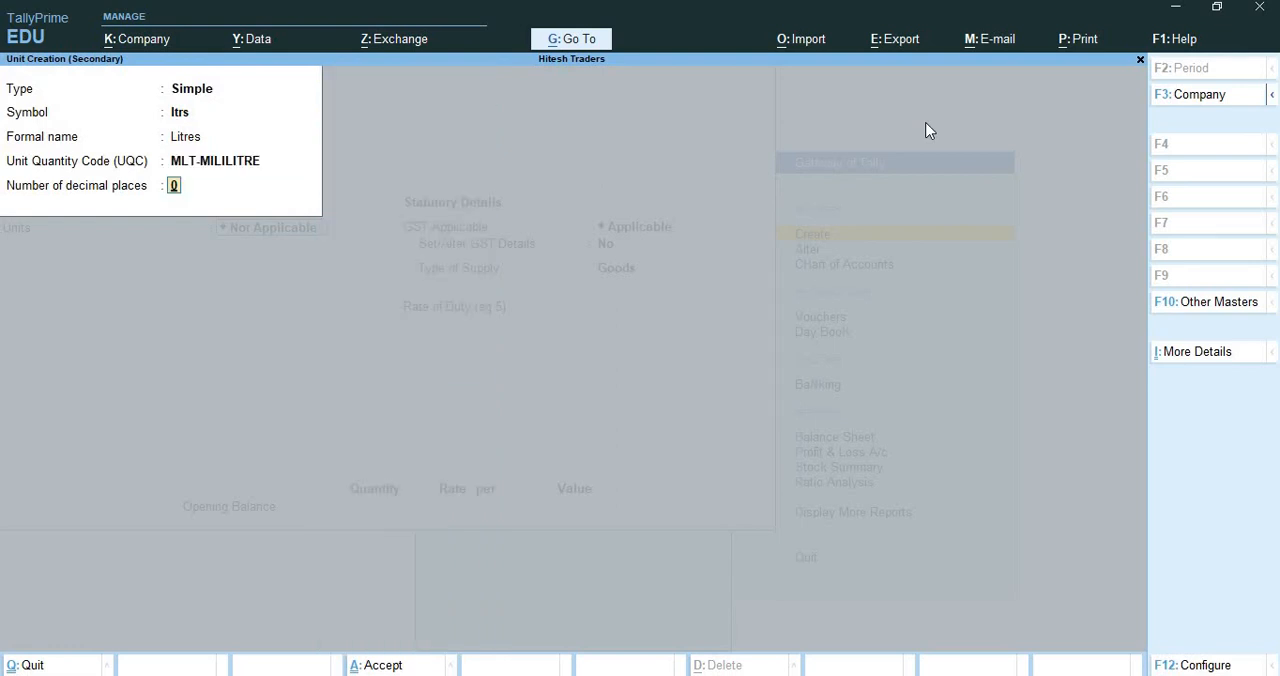
Change the unit's symbol to MLT and its formal name to Millilitres, and save it with 0 decimal places
key("Up")
key("Up")
key("Up")
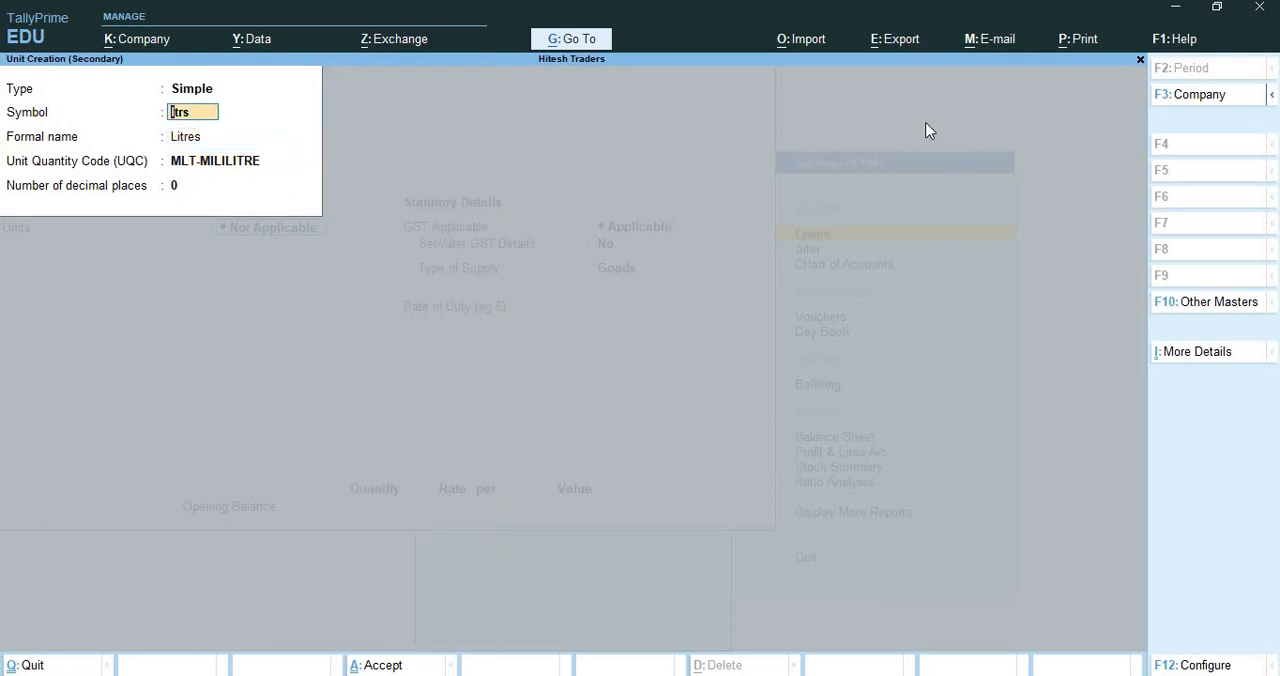
type("MLT")
key("Return")
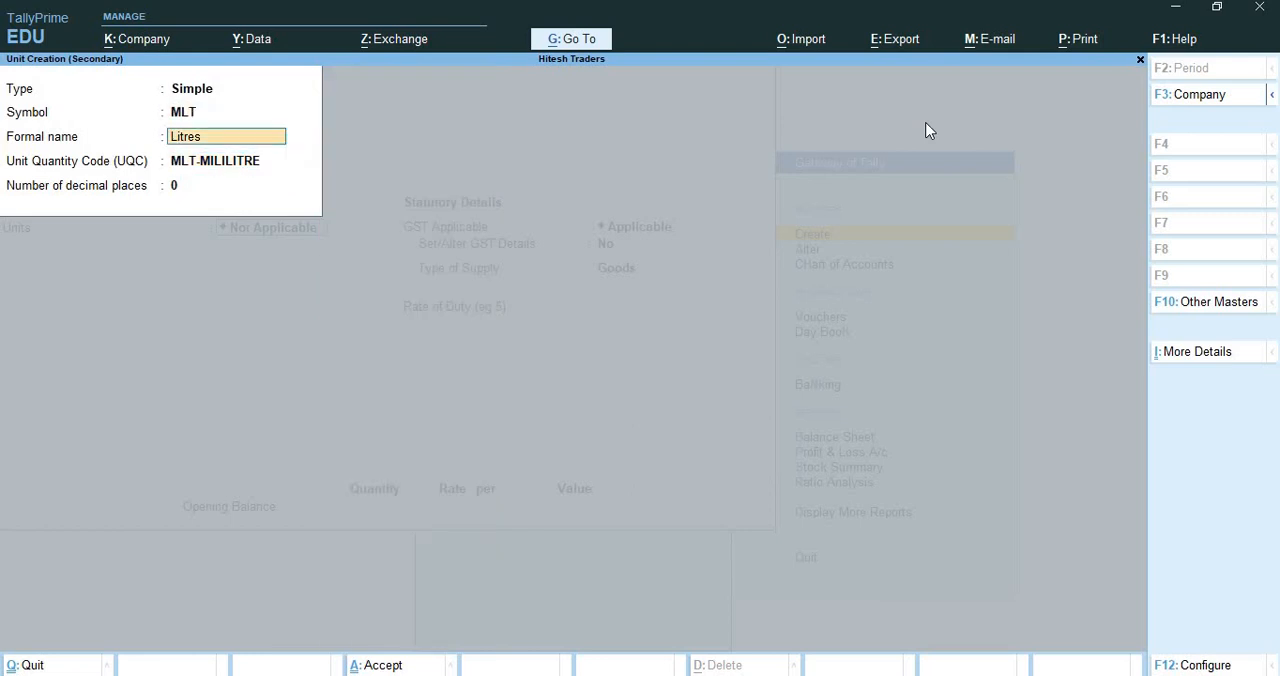
type("Millilitre")
key("Return")
key("Return")
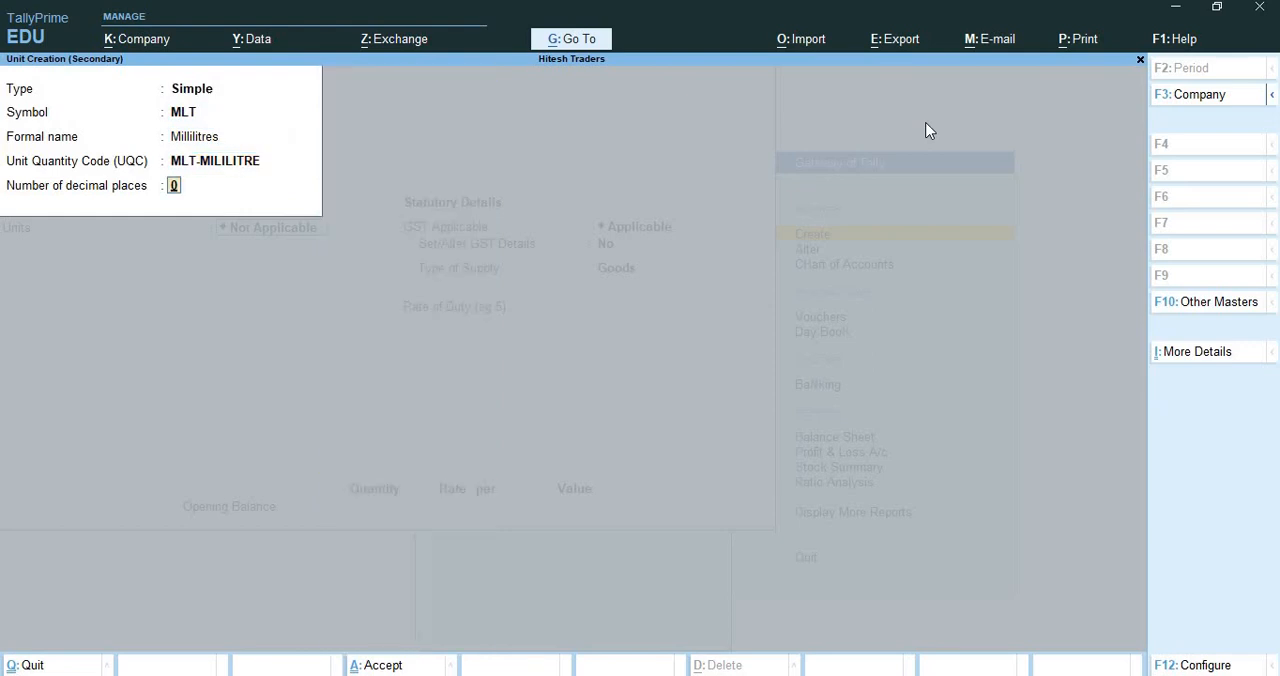
key("Return")
key("Return")
Save the Steel Water Bottle item with the default GST details and no opening balance
key("Return")
key("Return")
key("Return")
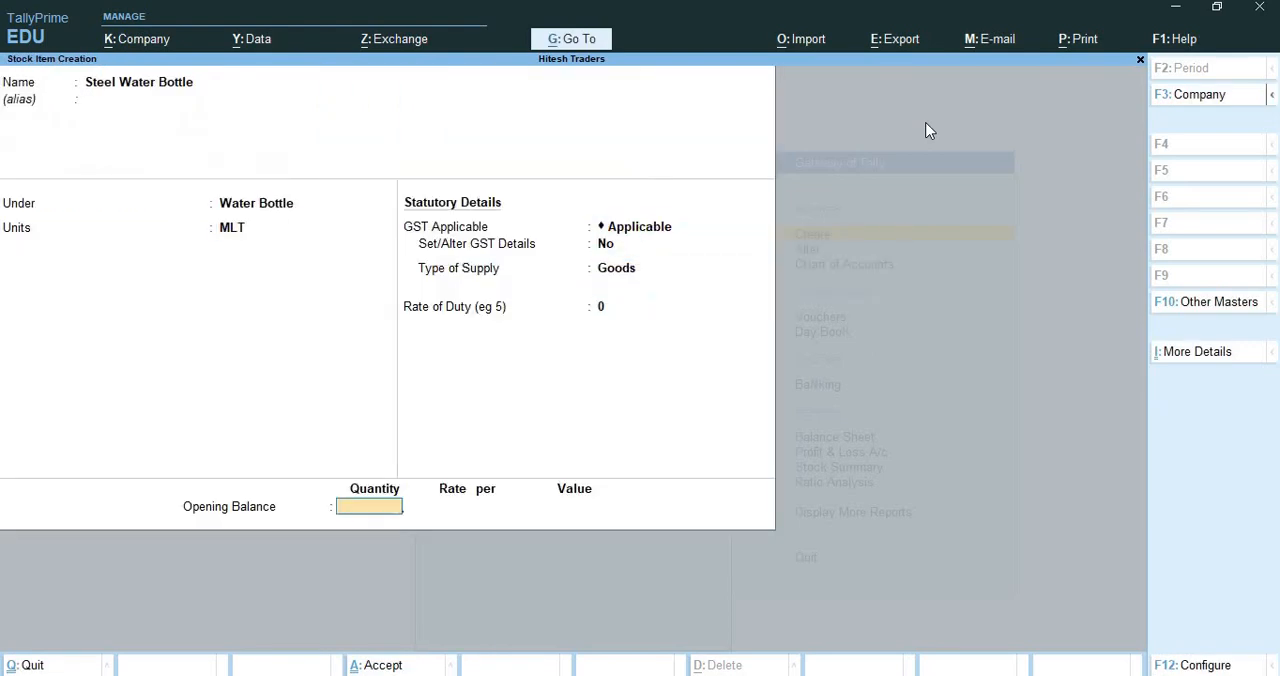
key("Return")
key("Return")
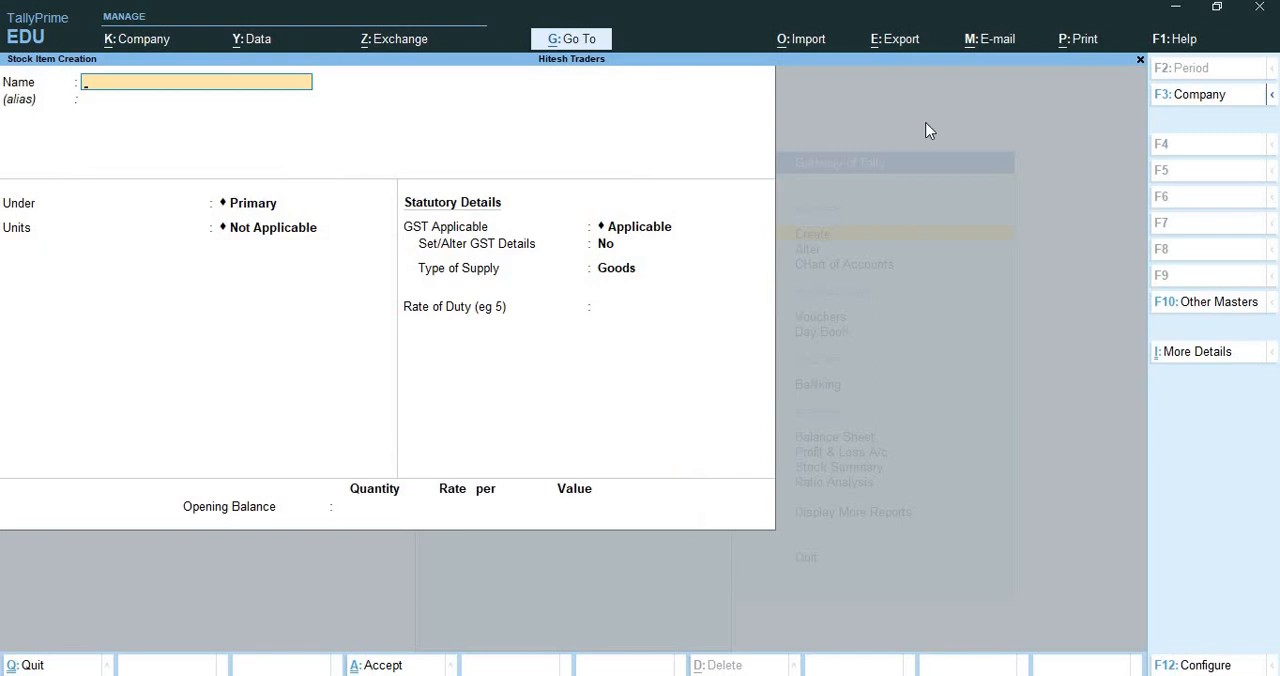
Create the stock item Plastic Water Bottle under Water Bottle with unit MLT, save it, and leave stock item creation
type("Plastic Water Bottle")
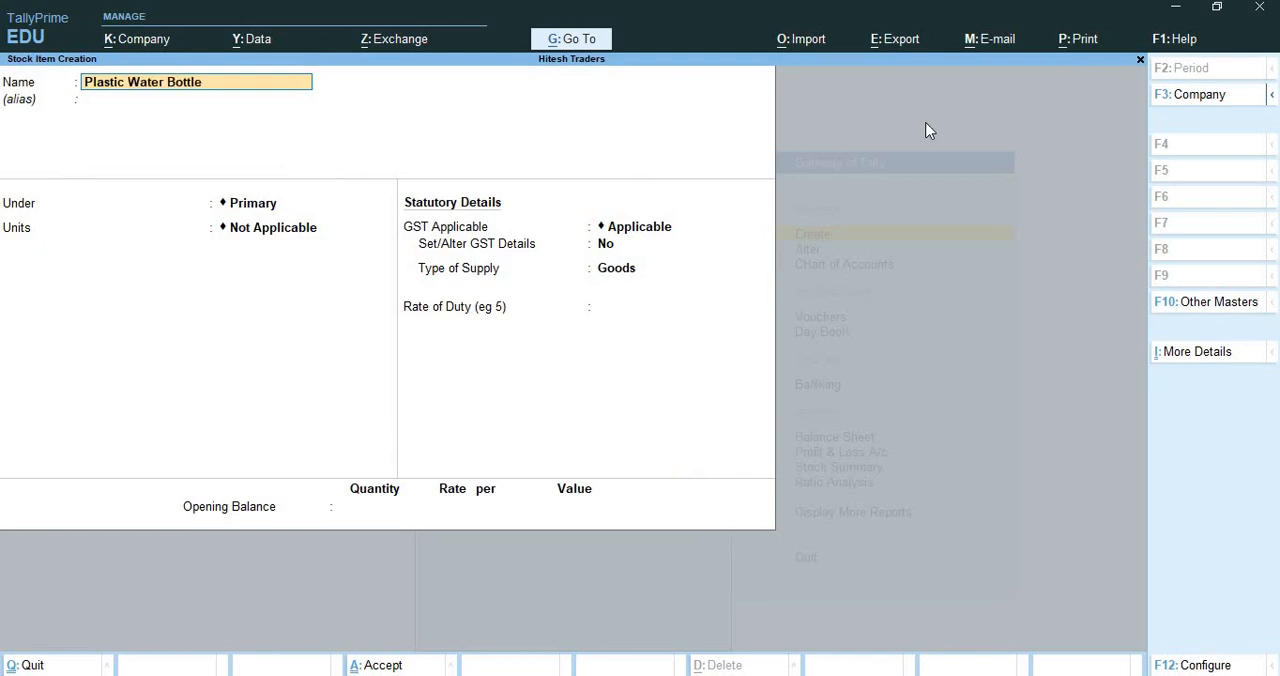
key("Return")
key("Return")
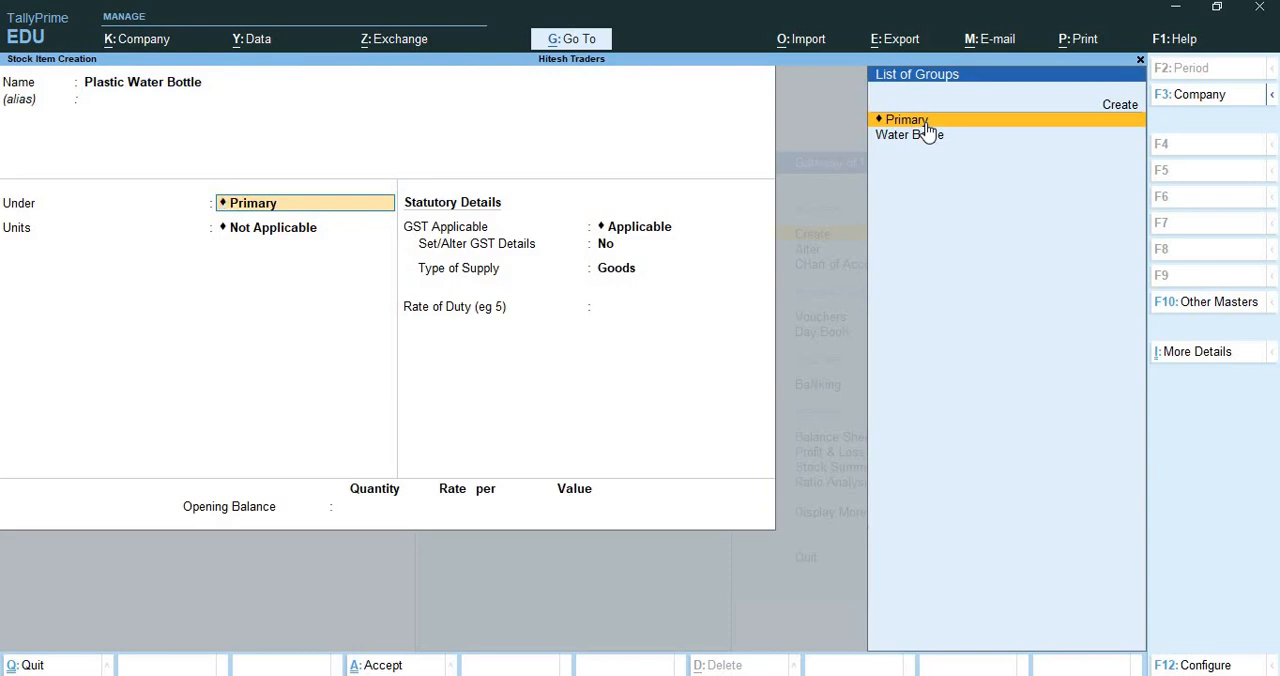
key("Down")
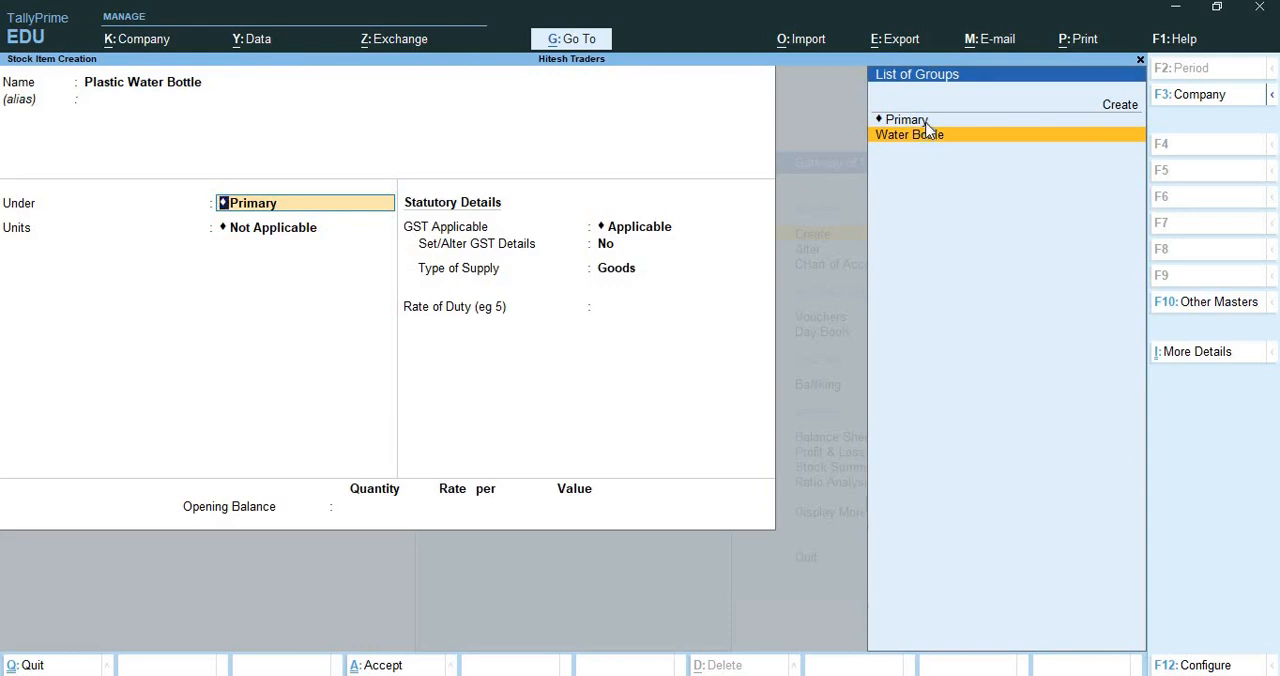
key("Return")
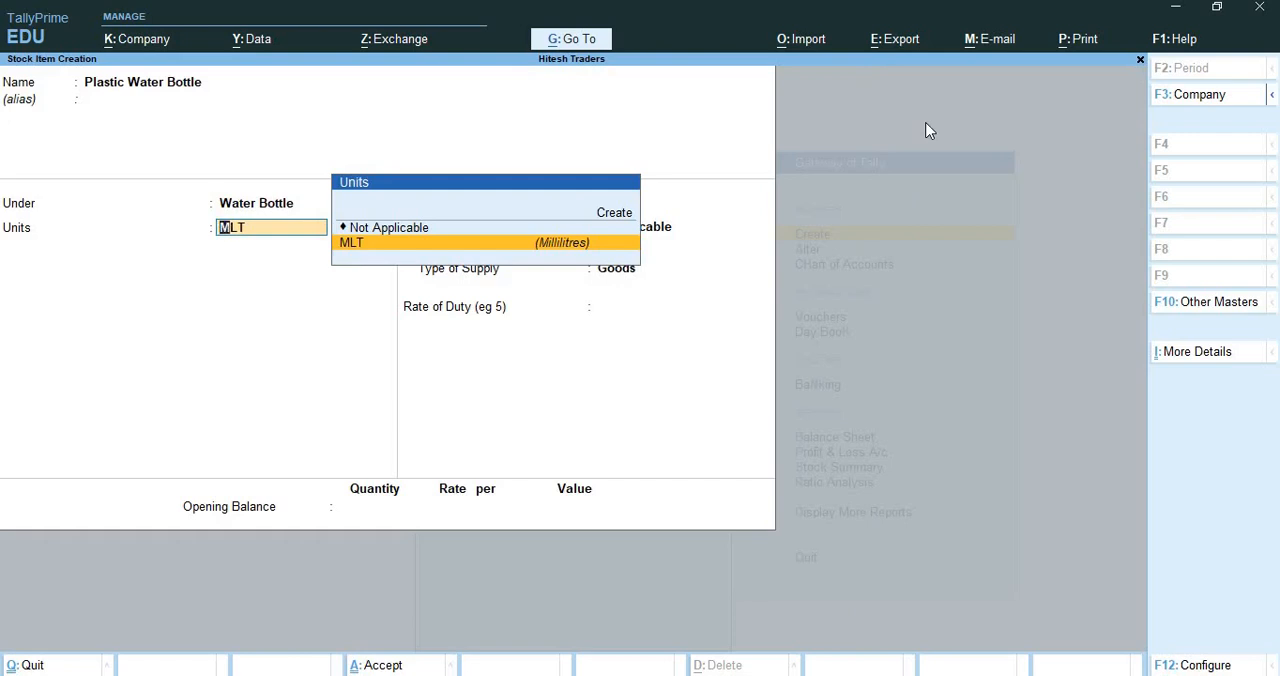
key("Return")
key("Return")
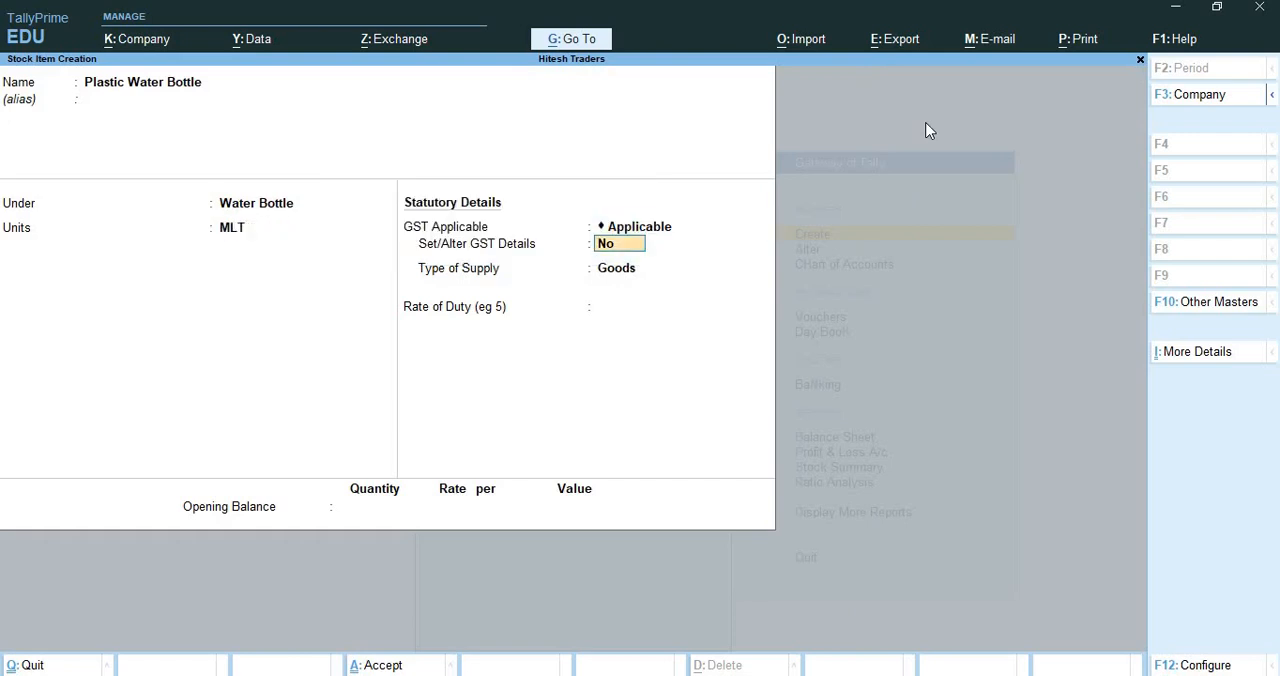
key("ctrl+a")
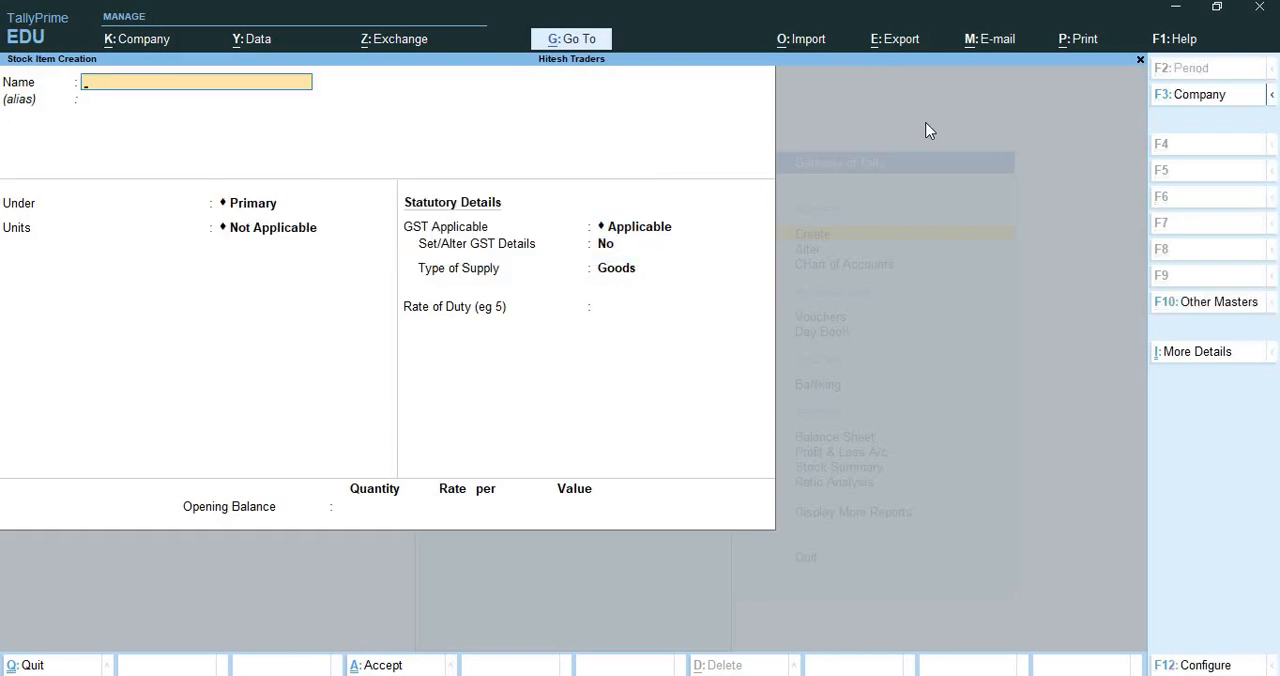
key("ctrl+q")
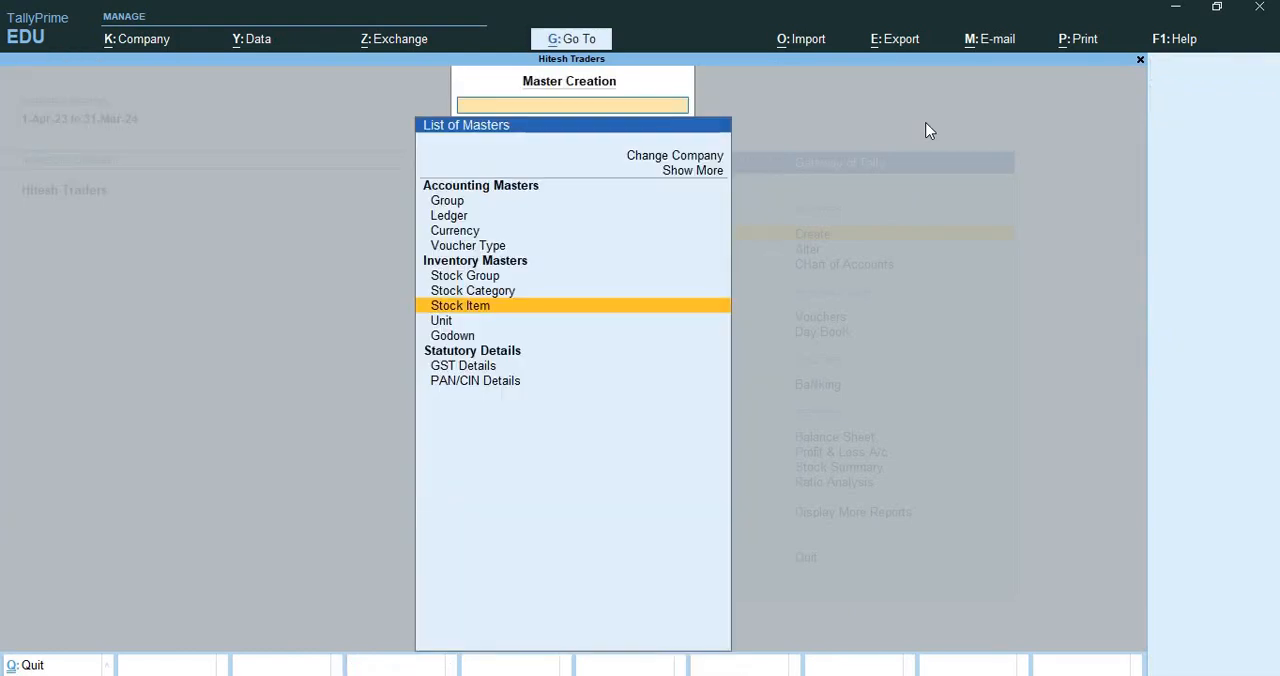
Create the stock category School Water Bottle under Primary, save it, and return to the list of masters
key("Up")
key("Up")
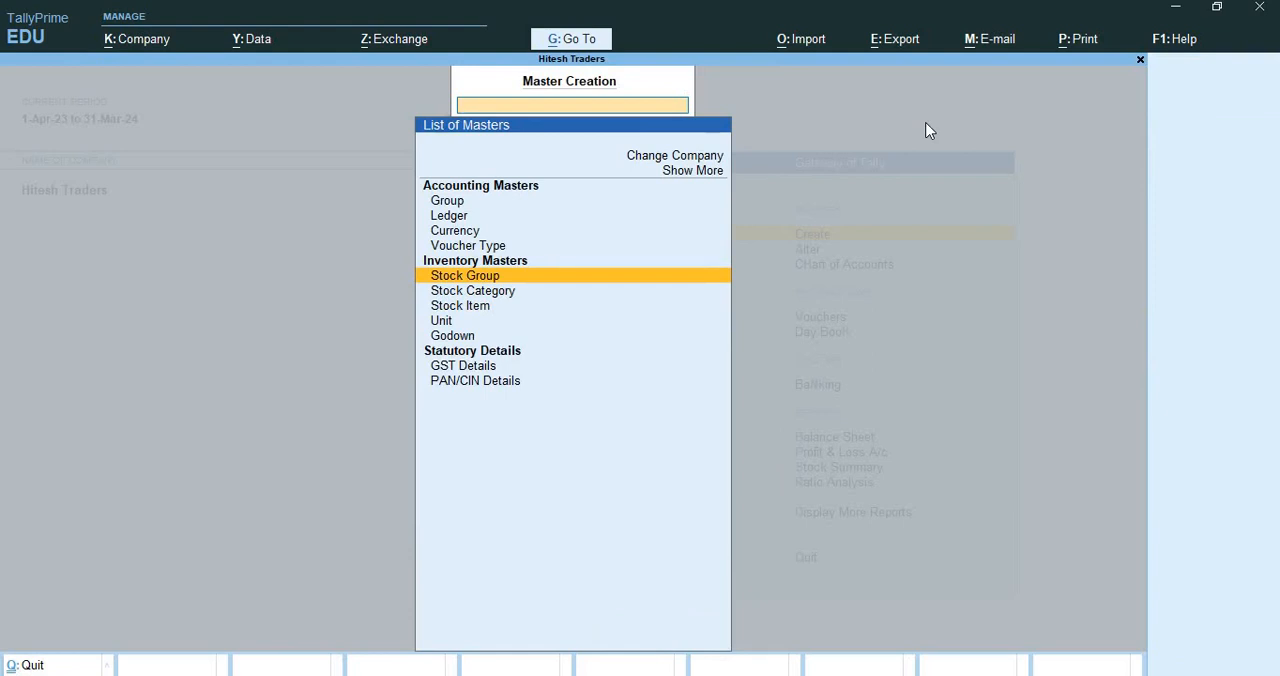
key("Down")
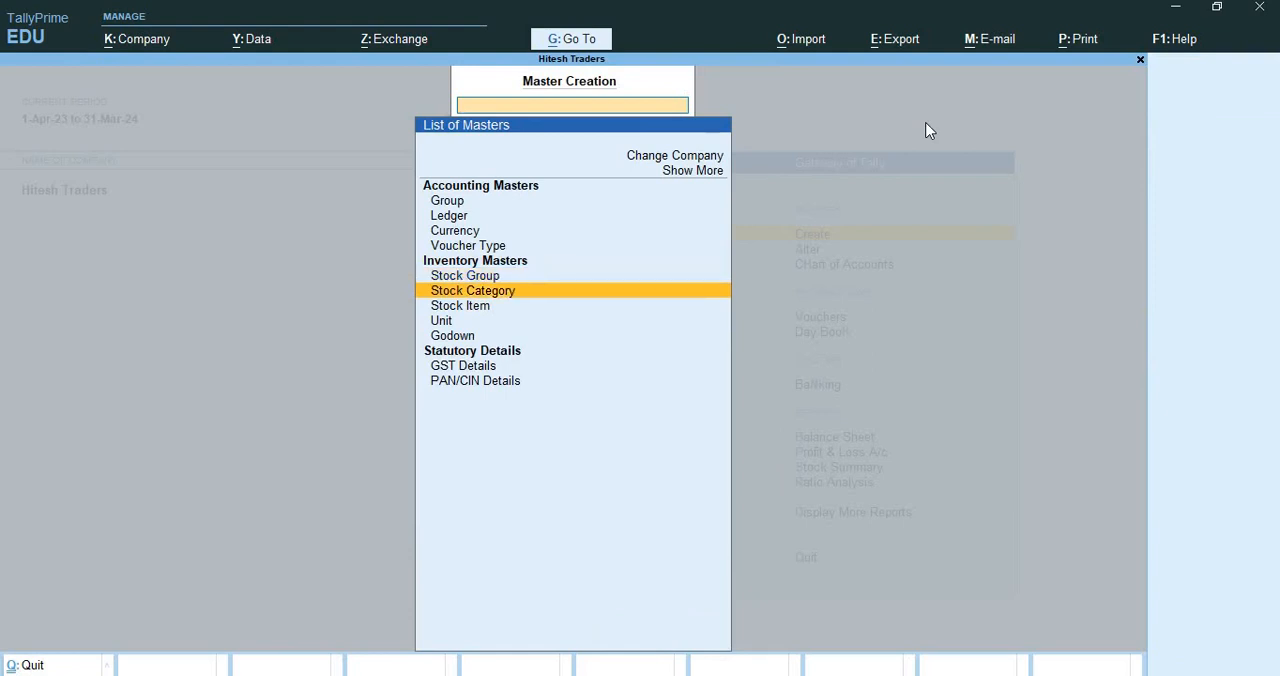
key("Return")
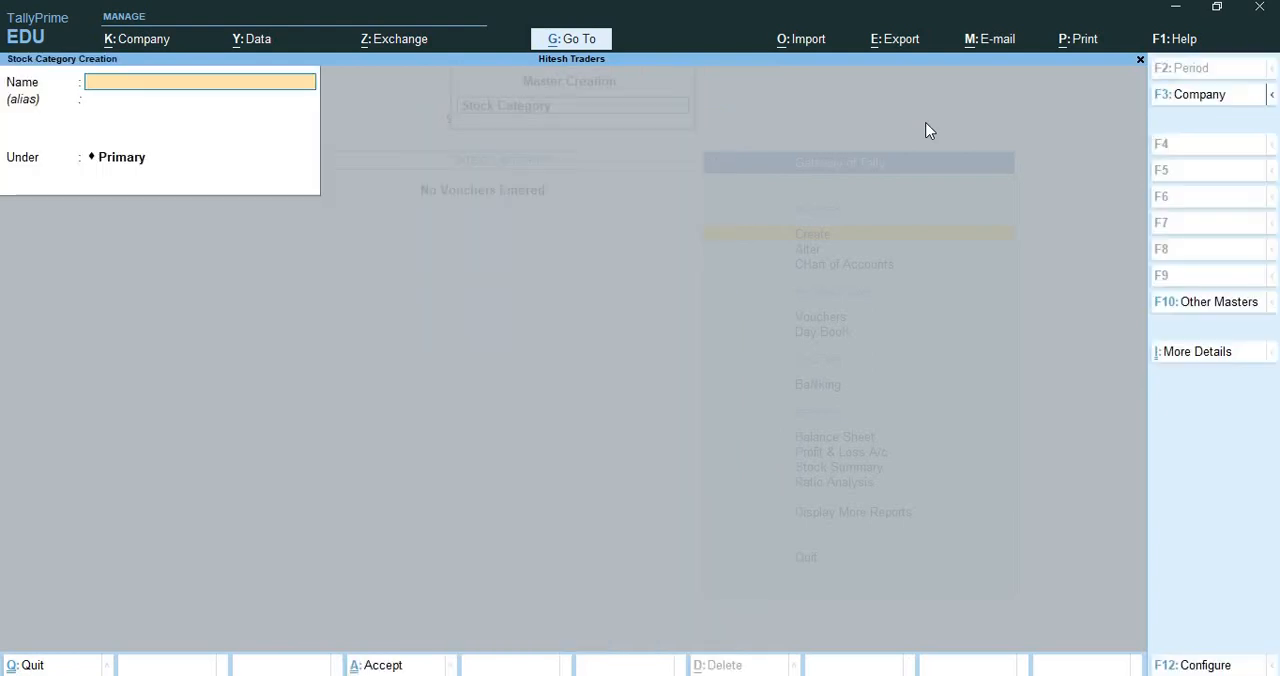
type("School Wter")
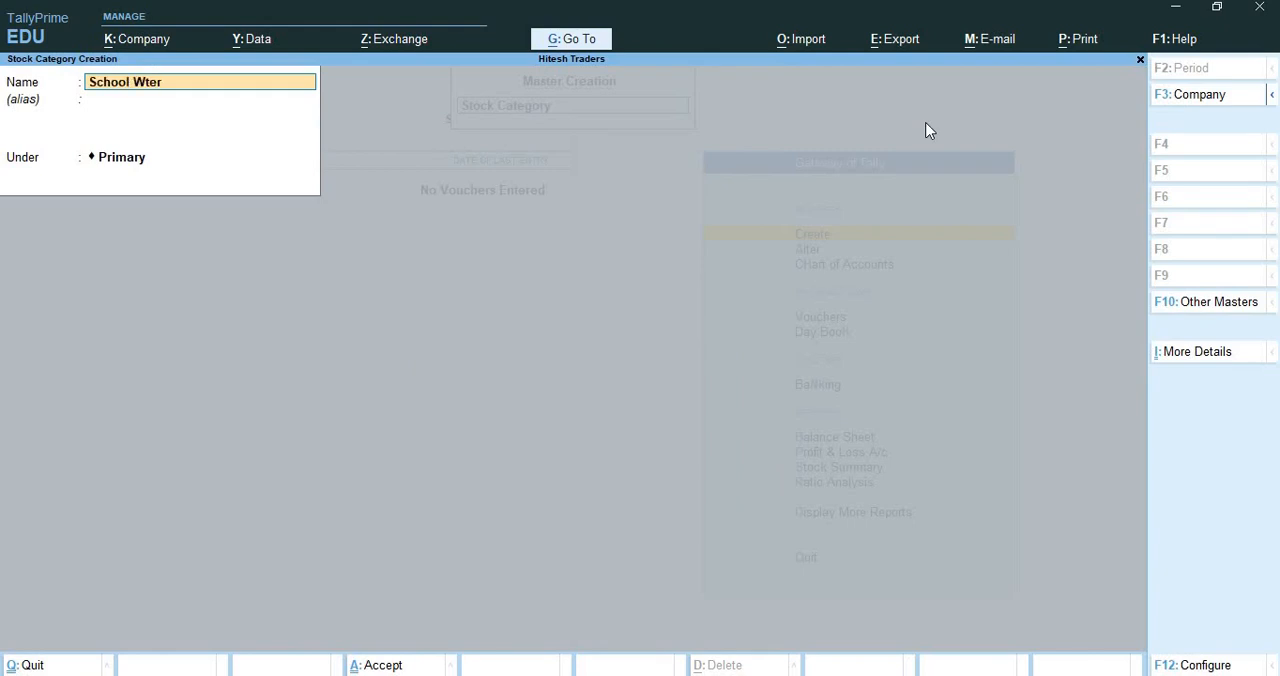
key("BackSpace")
key("BackSpace")
key("BackSpace")
key("BackSpace")
type("Water Bottle")
key("Return")
key("Return")
key("Return")
key("Return")
key("ctrl+q")
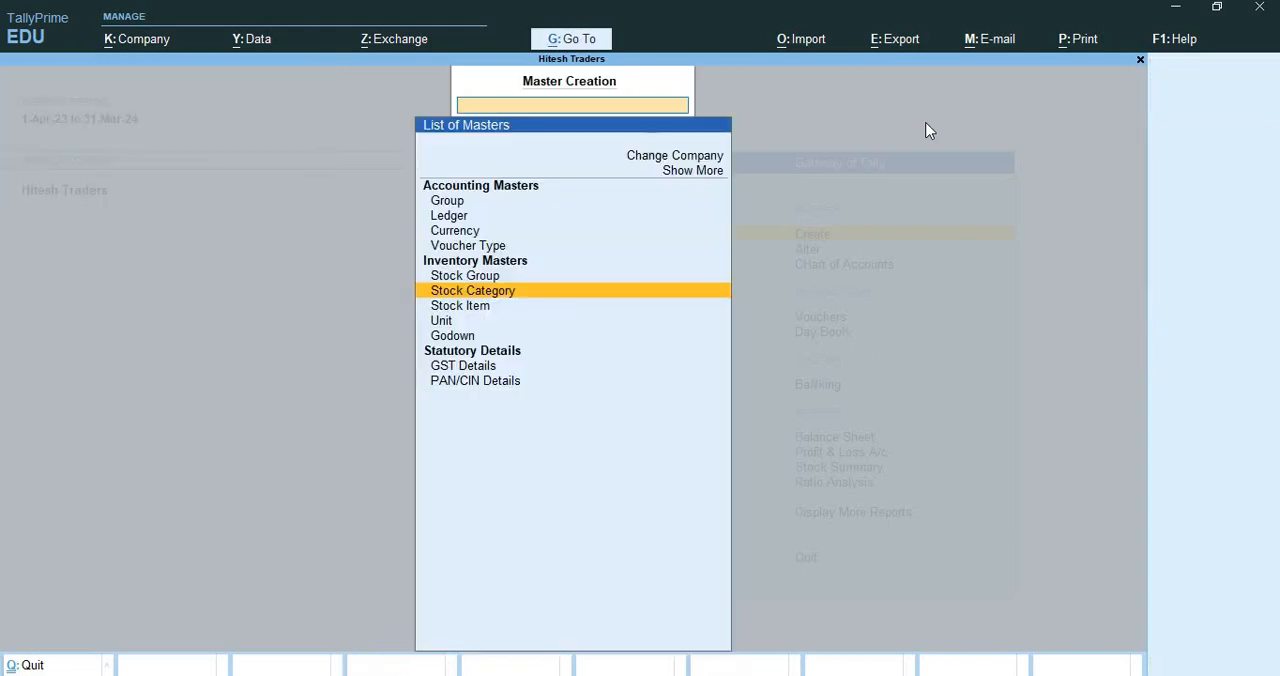
Open the existing Main Location godown for alteration and accept it without changes
key("Down")
key("Down")
key("Down")
key("Return")
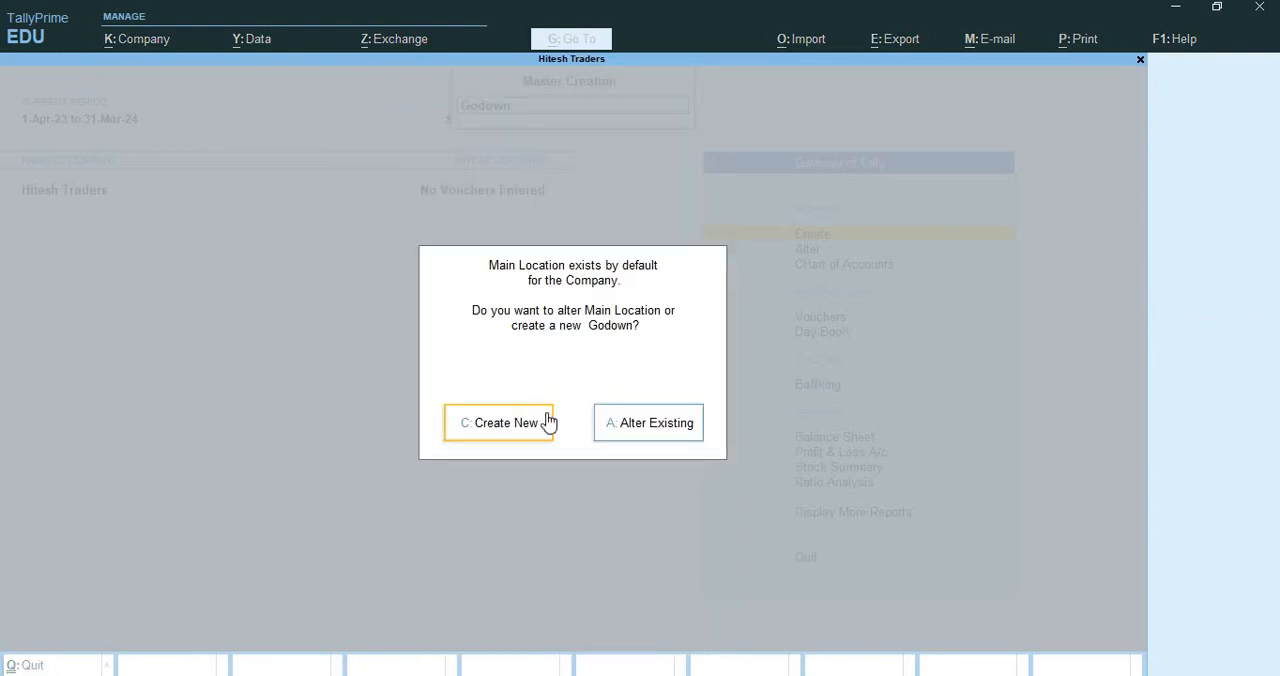
left_click(652, 441)
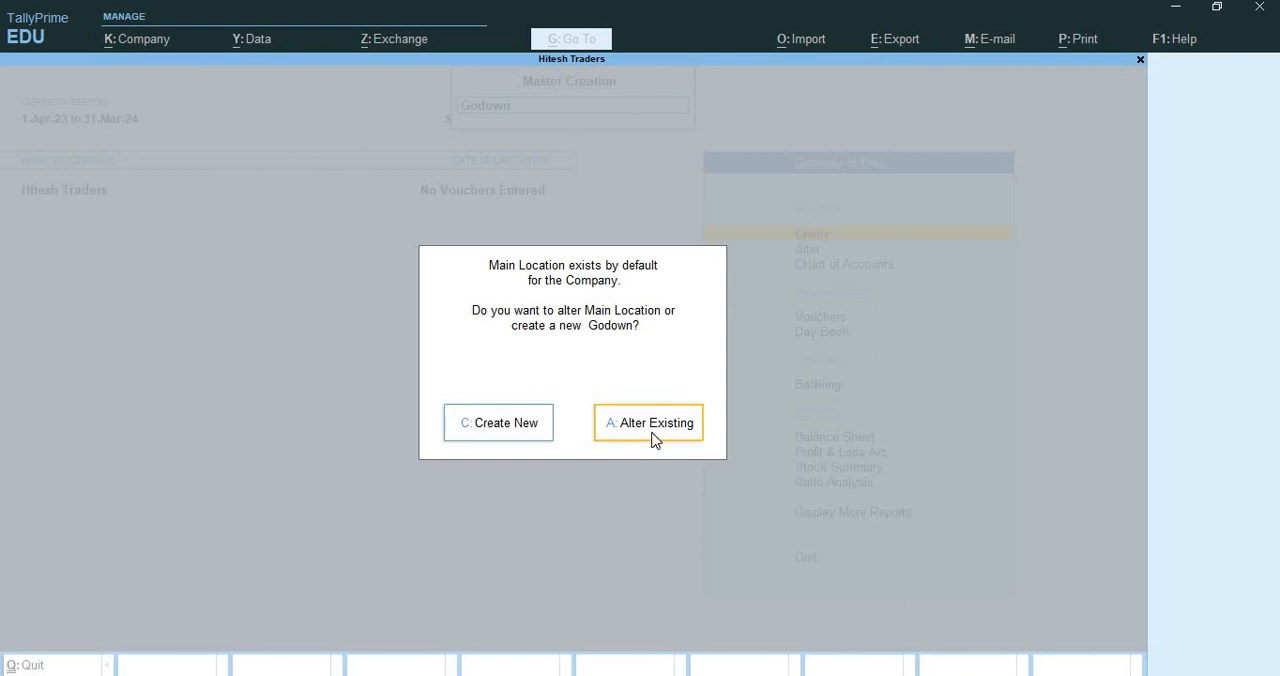
left_click(652, 441)
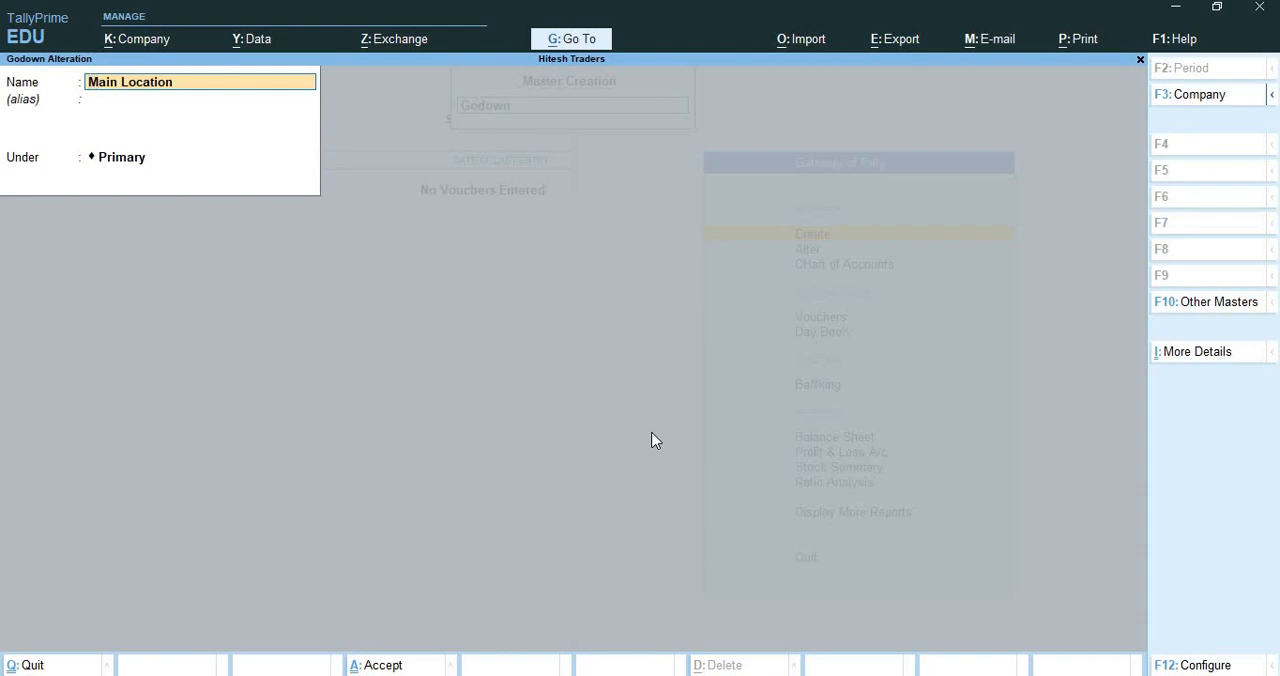
key("ctrl+a")
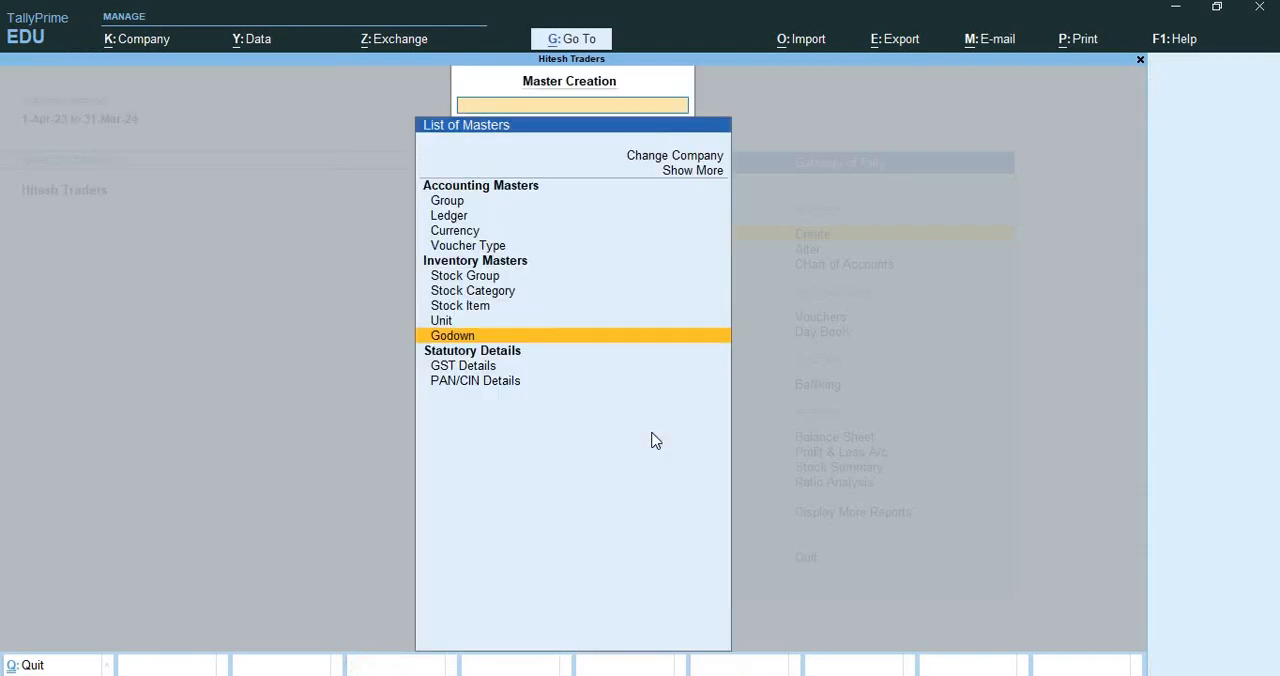
Create a new godown named Ludhiana Warehouse under Primary and save it
key("Return")
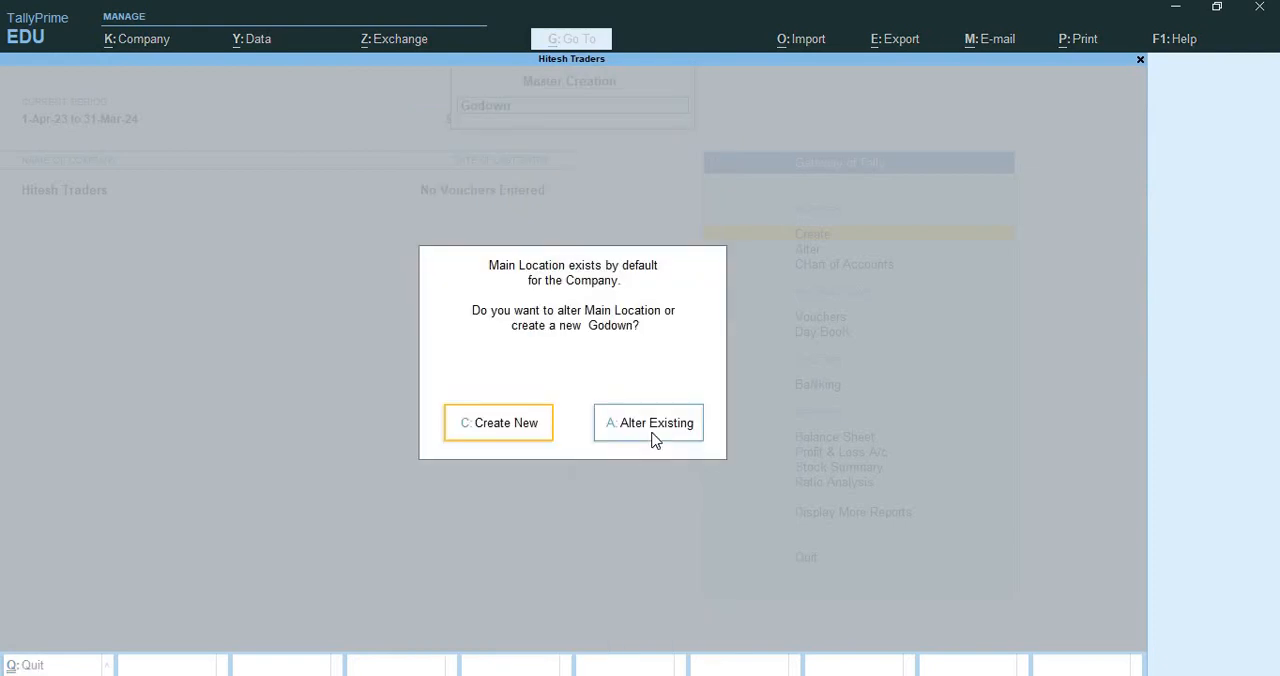
key("Return")
type("Ludhian")
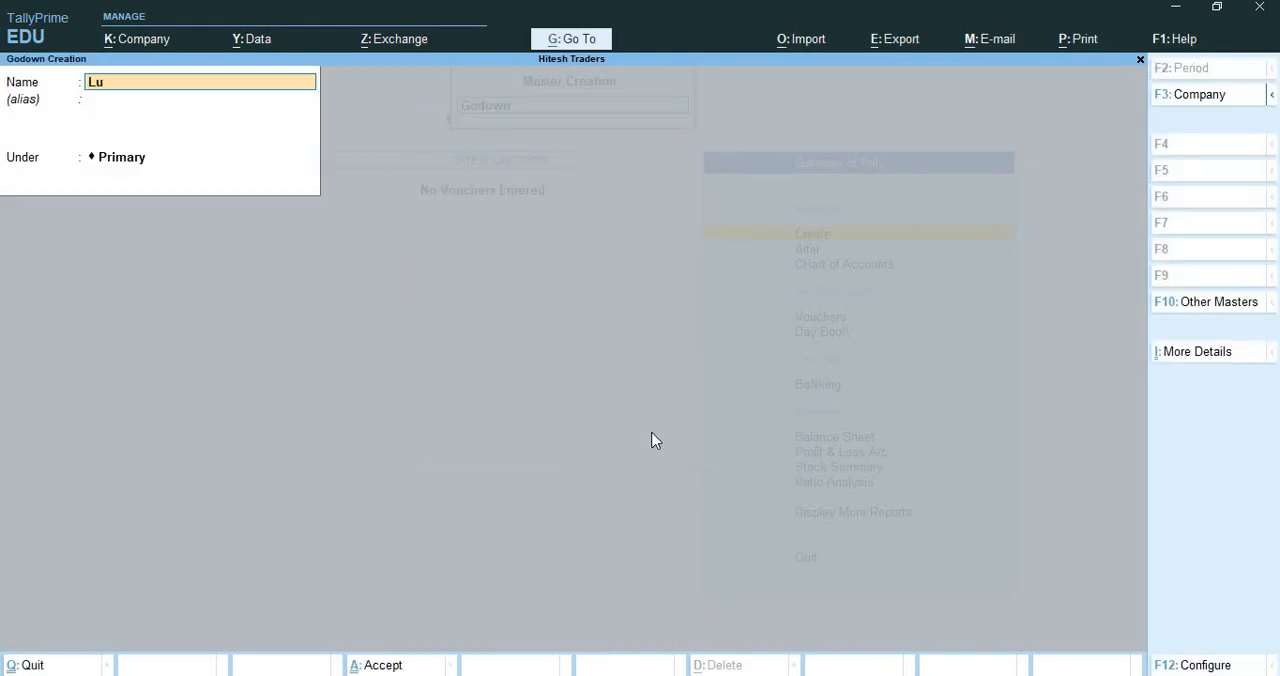
key("BackSpace")
type("na Warehouse")
key("BackSpace")
key("BackSpace")
key("BackSpace")
key("BackSpace")
type("ouse")
key("Return")
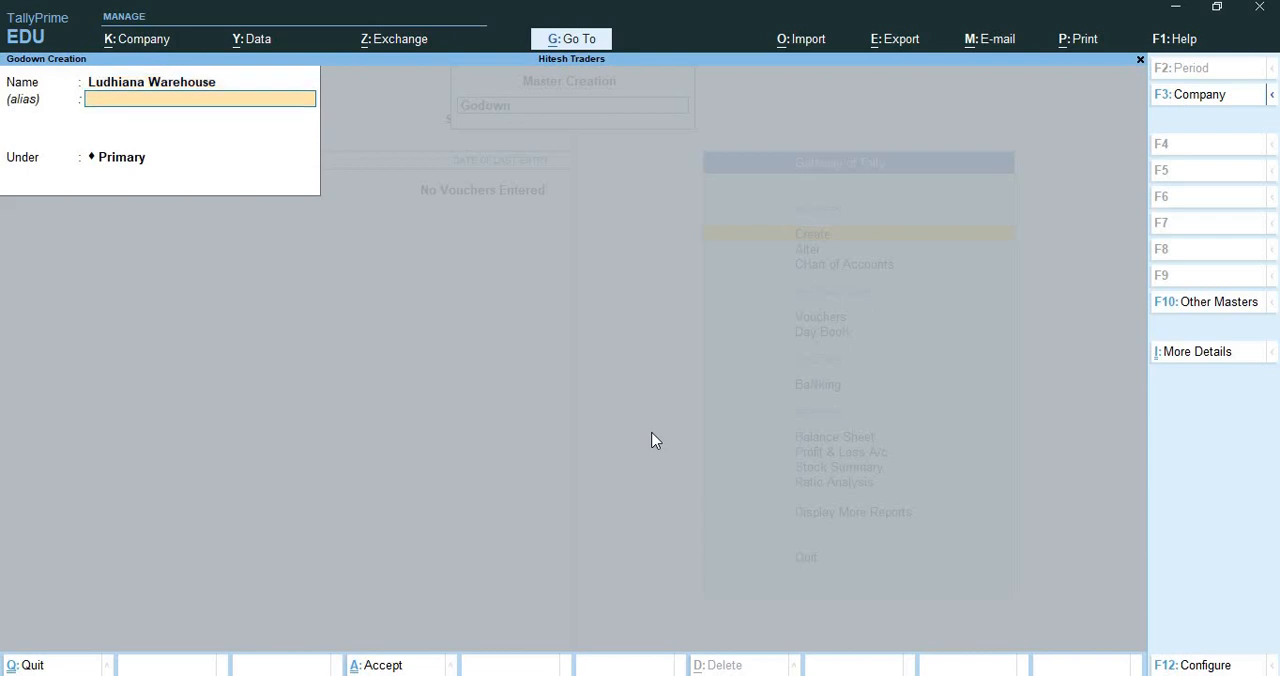
key("Return")
key("Return")
key("Return")
Create the godown Pathankot Warehouse under Primary, save it, and leave godown creation
type("Pa")
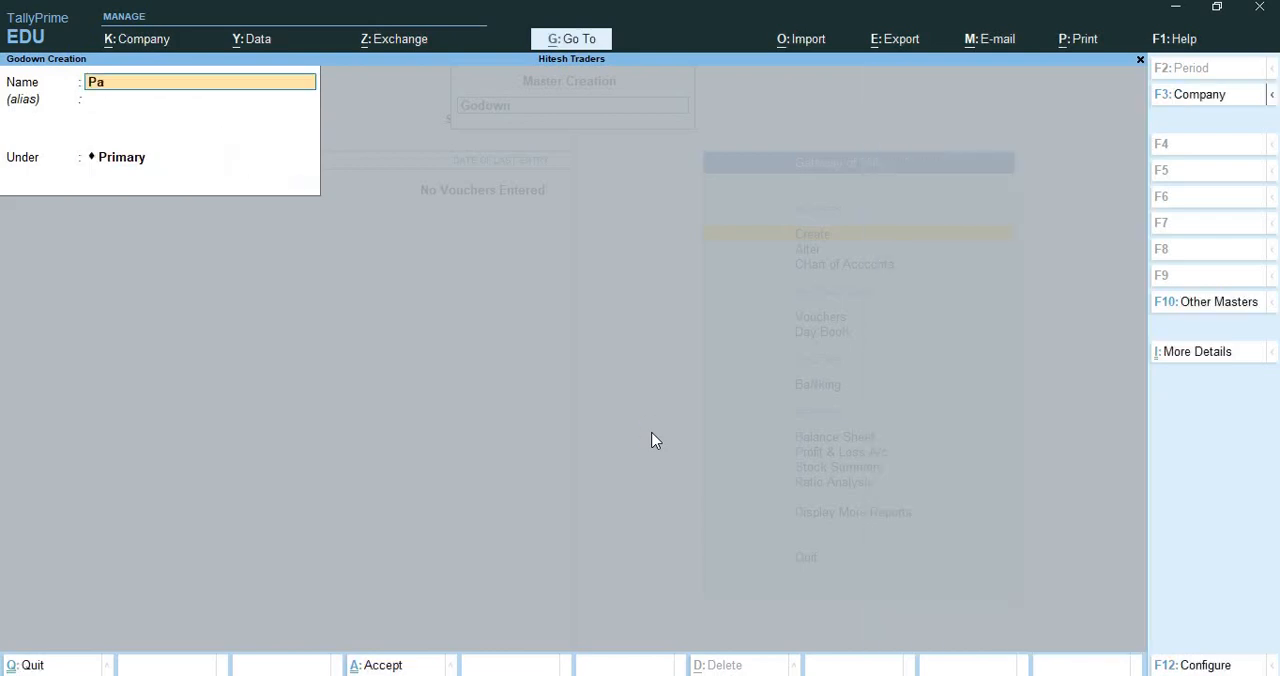
type("thankot Warehouse")
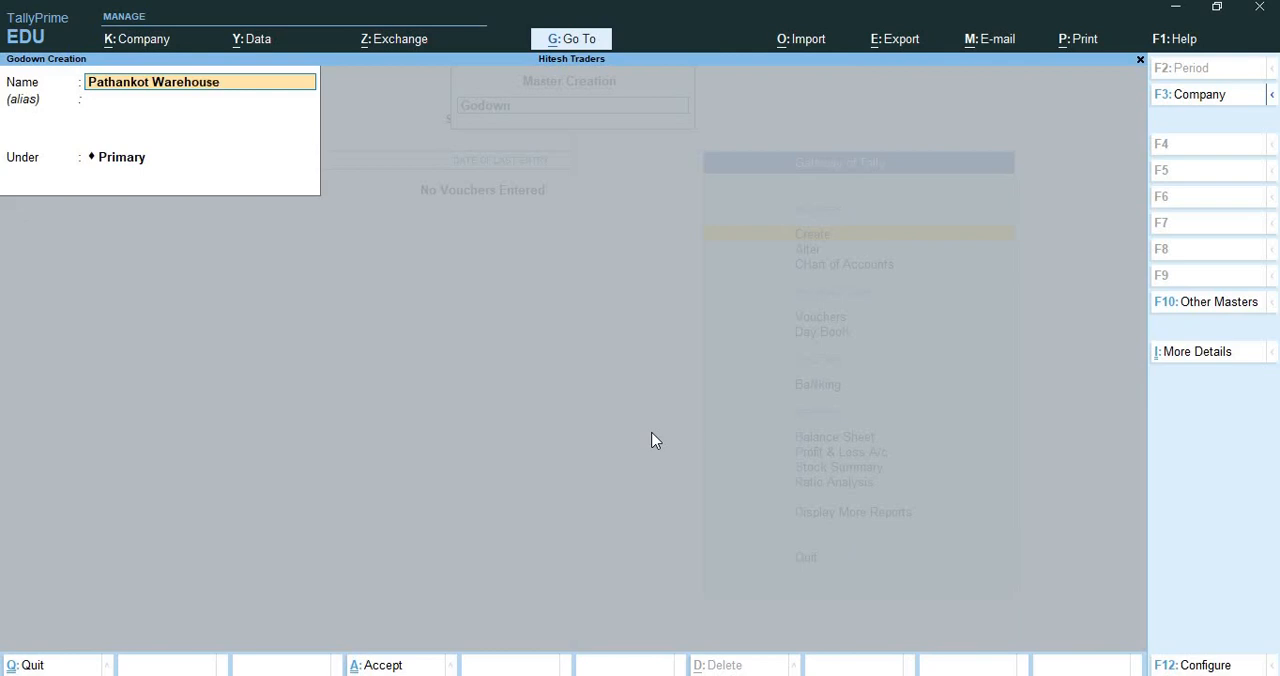
key("Return")
key("Return")
key("Return")
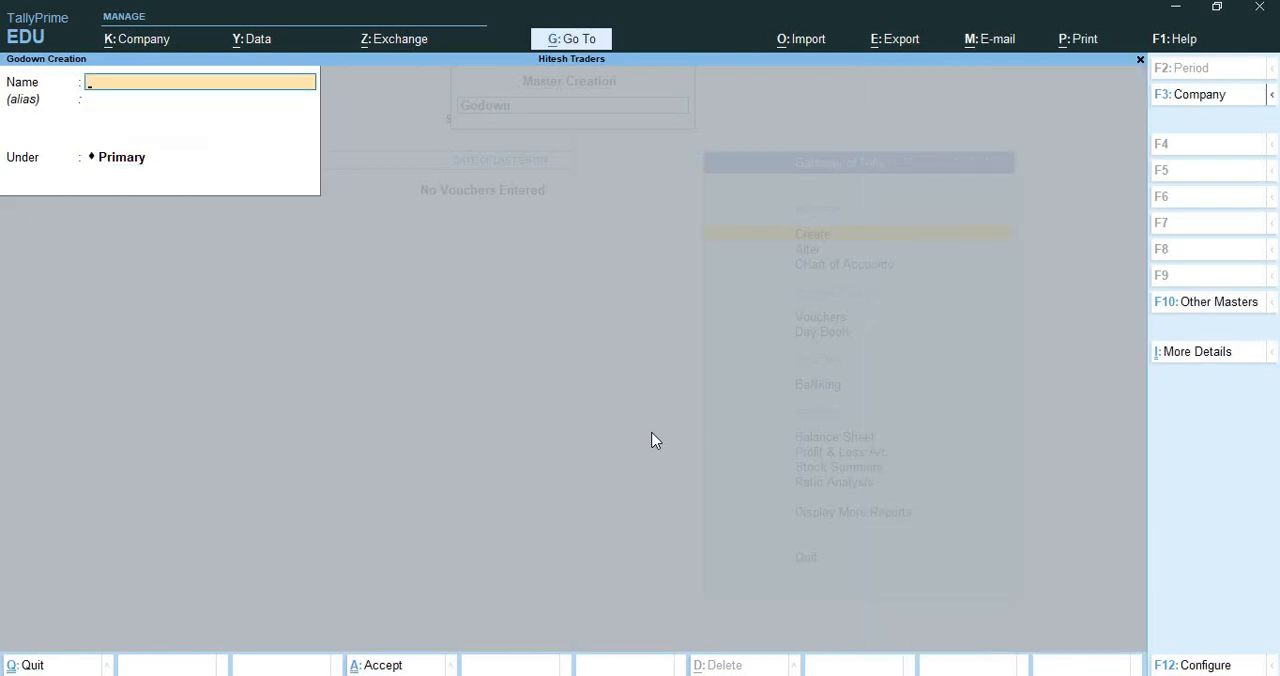
key("ctrl+q")
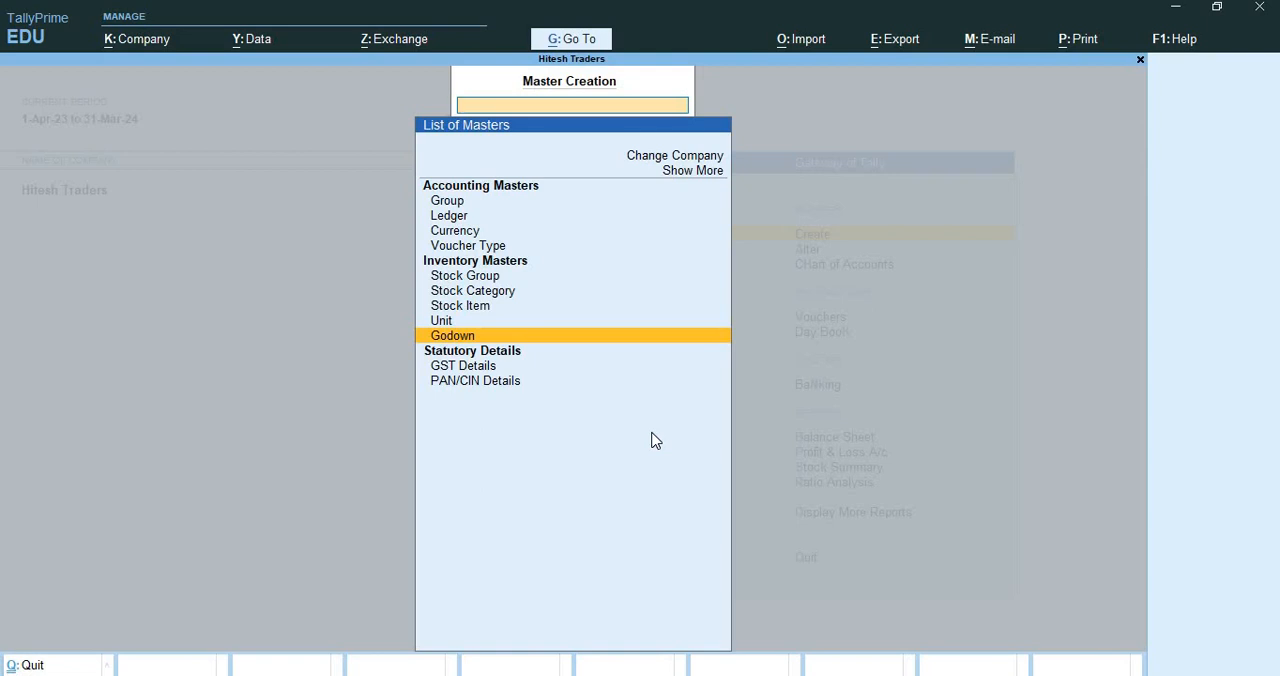
Open the list of groups in the Chart of Accounts and examine the zone-wise groups under Sundry Debtors
key("Escape")
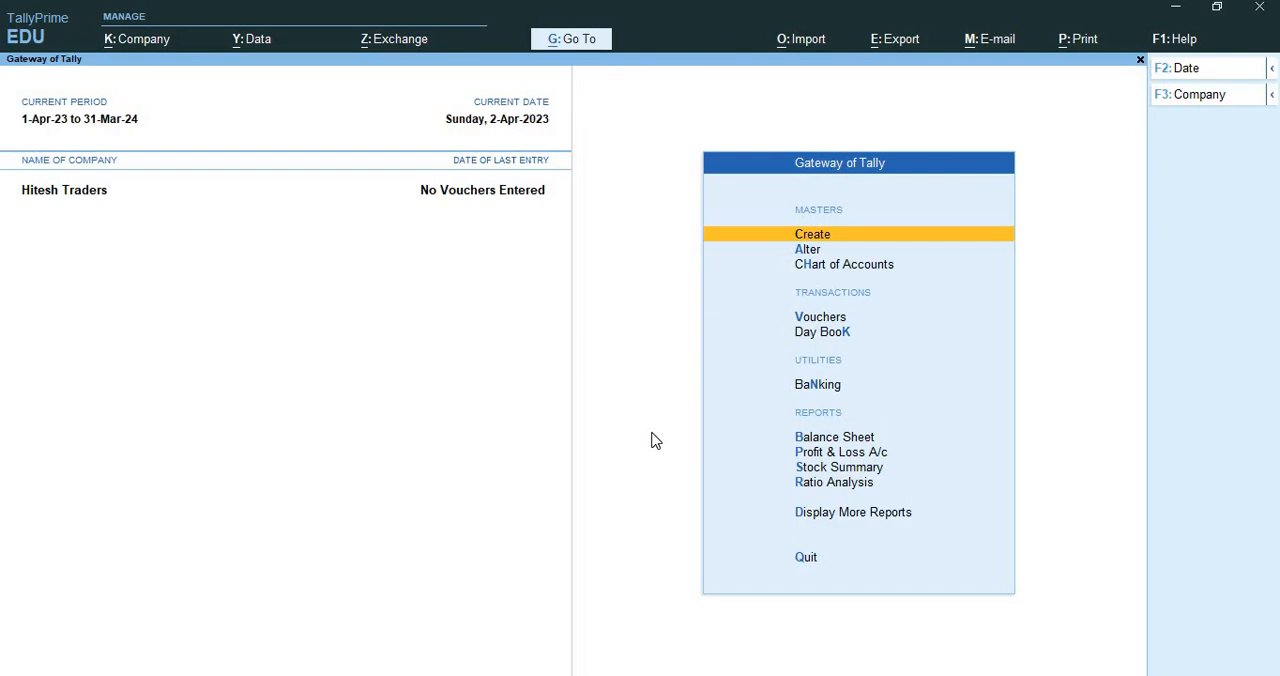
key("Down")
key("Down")
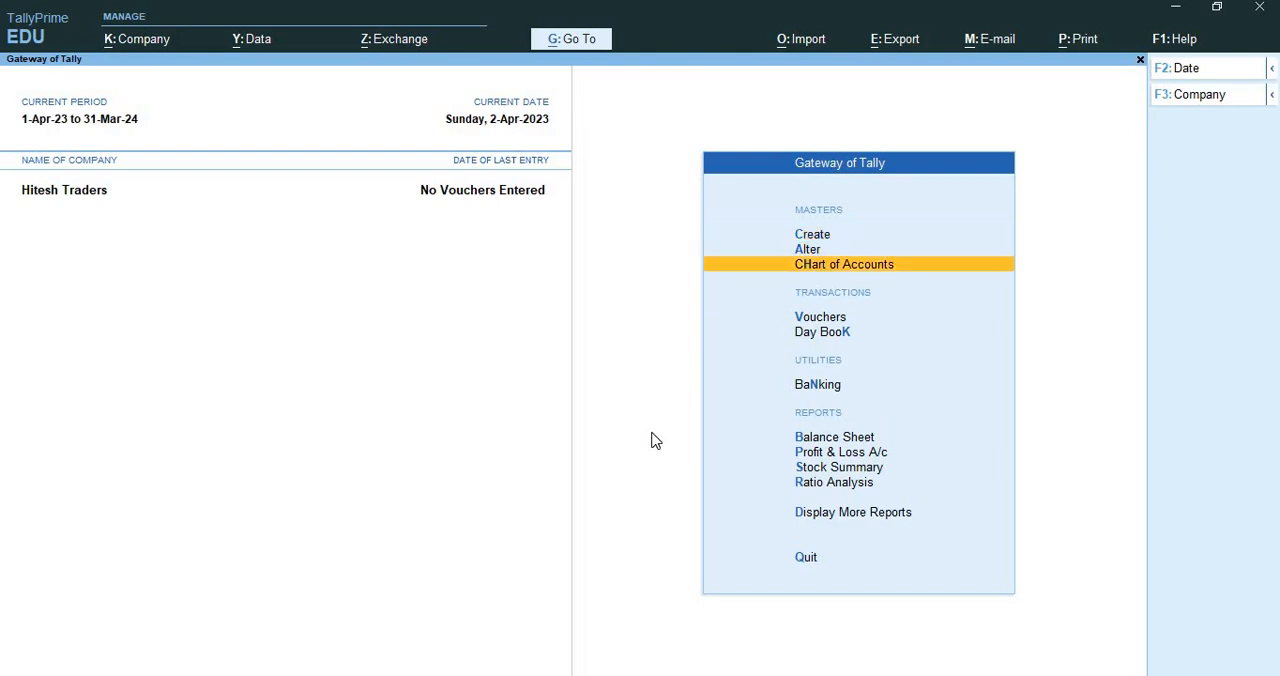
key("Return")
key("Up")
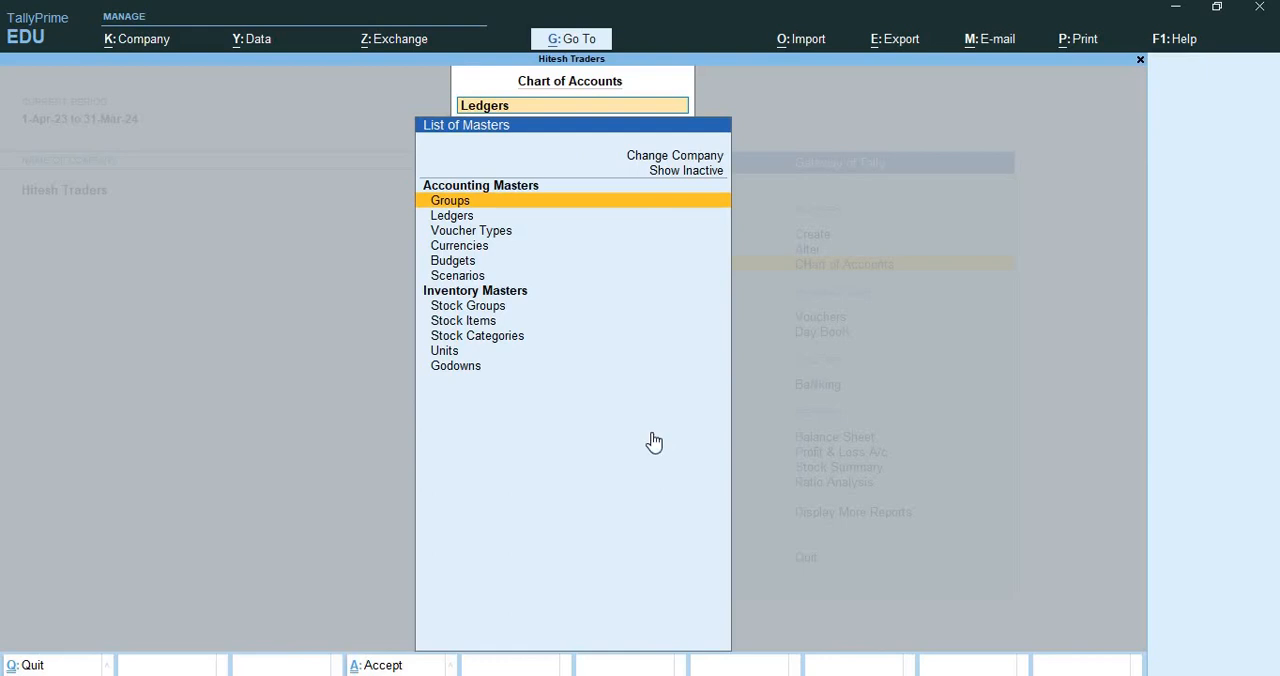
key("Return")
key("Down")
key("Down")
key("Down")
key("Down")
key("Down")
key("Down")
key("Down")
key("Down")
key("Down")
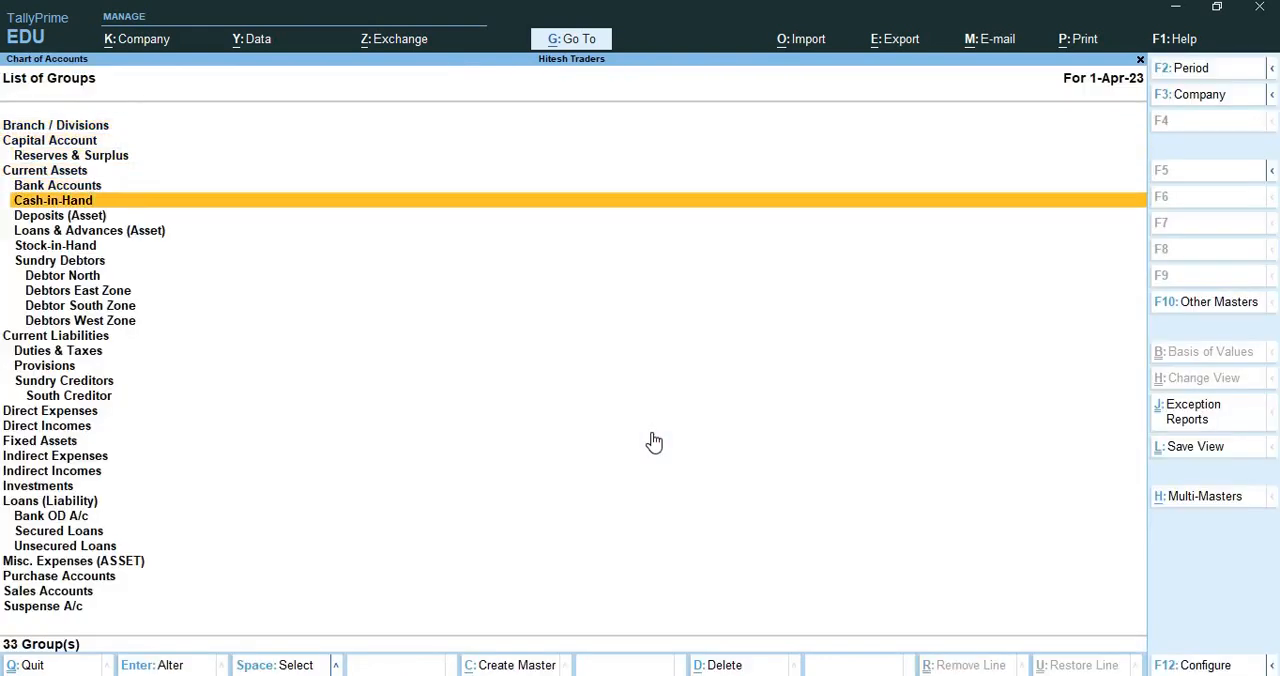
key("Down")
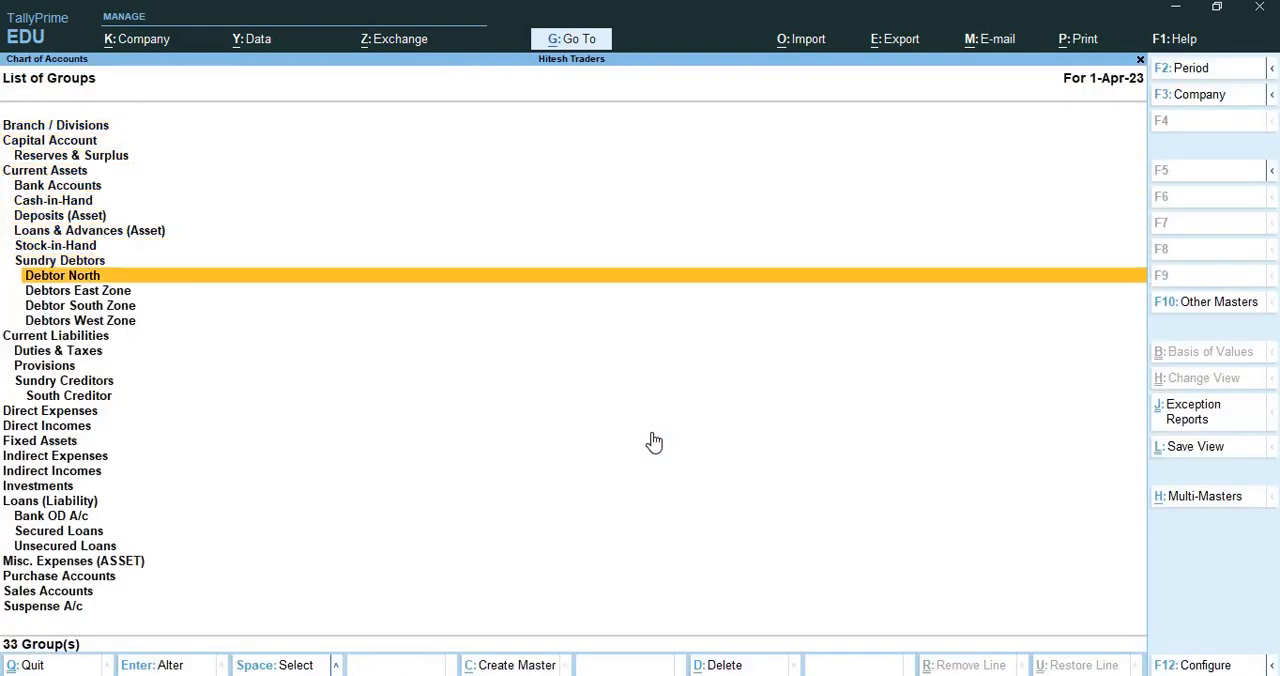
key("Up")
key("Down")
key("Down")
key("Down")
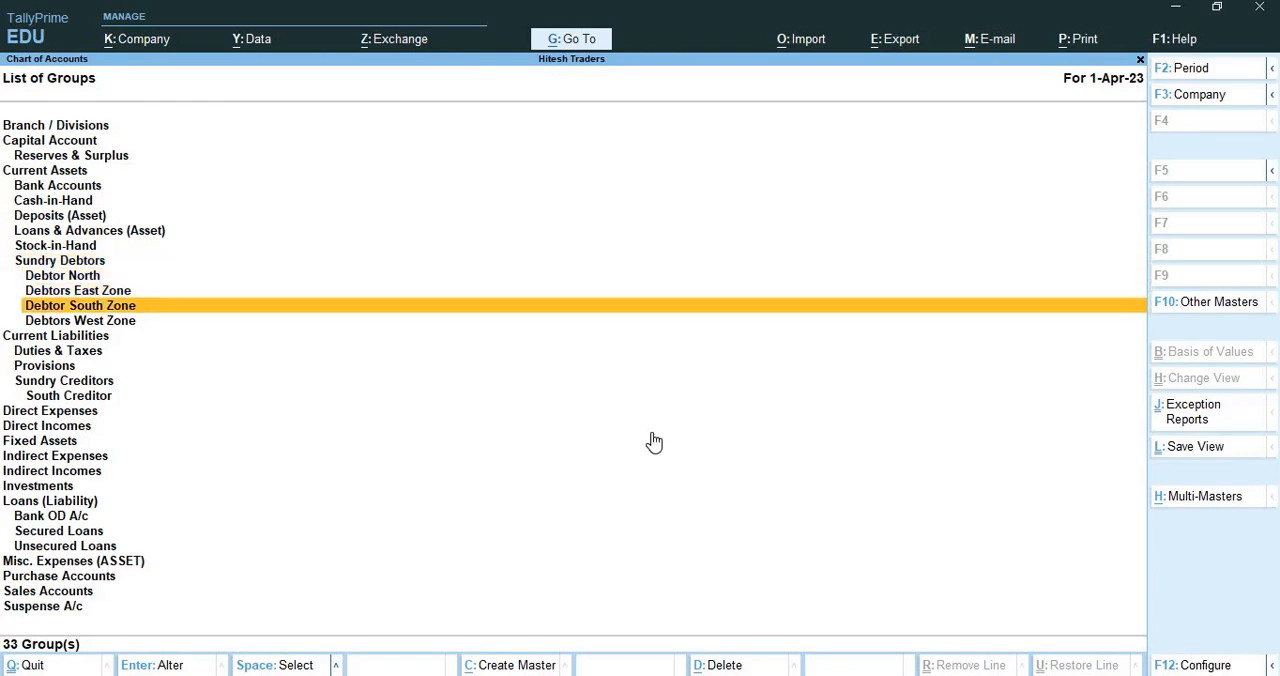
Examine the remaining liability, expense, income and loan groups, and return to the Chart of Accounts master list
key("Down")
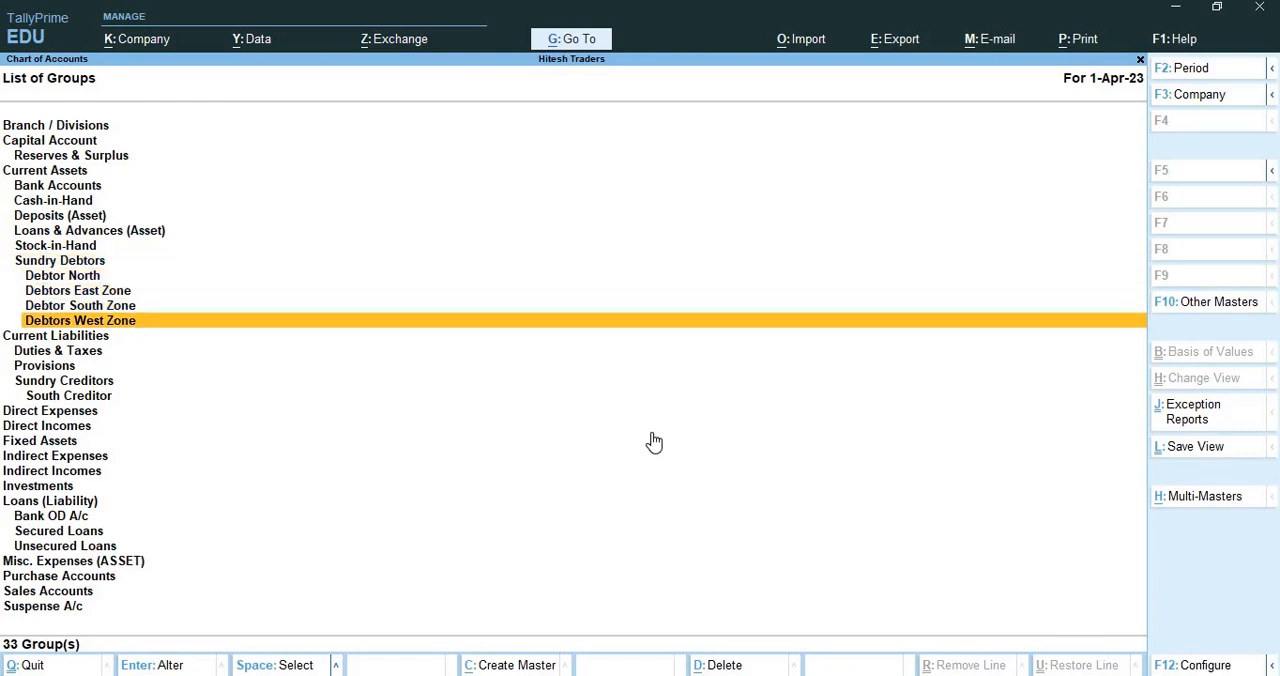
key("Down")
key("Down")
key("Down")
key("Down")
key("Down")
key("Down")
key("Down")
key("Down")
key("Down")
key("Down")
key("Down")
key("Down")
key("Down")
key("Down")
key("Down")
key("Down")
key("Down")
key("Down")
key("Down")
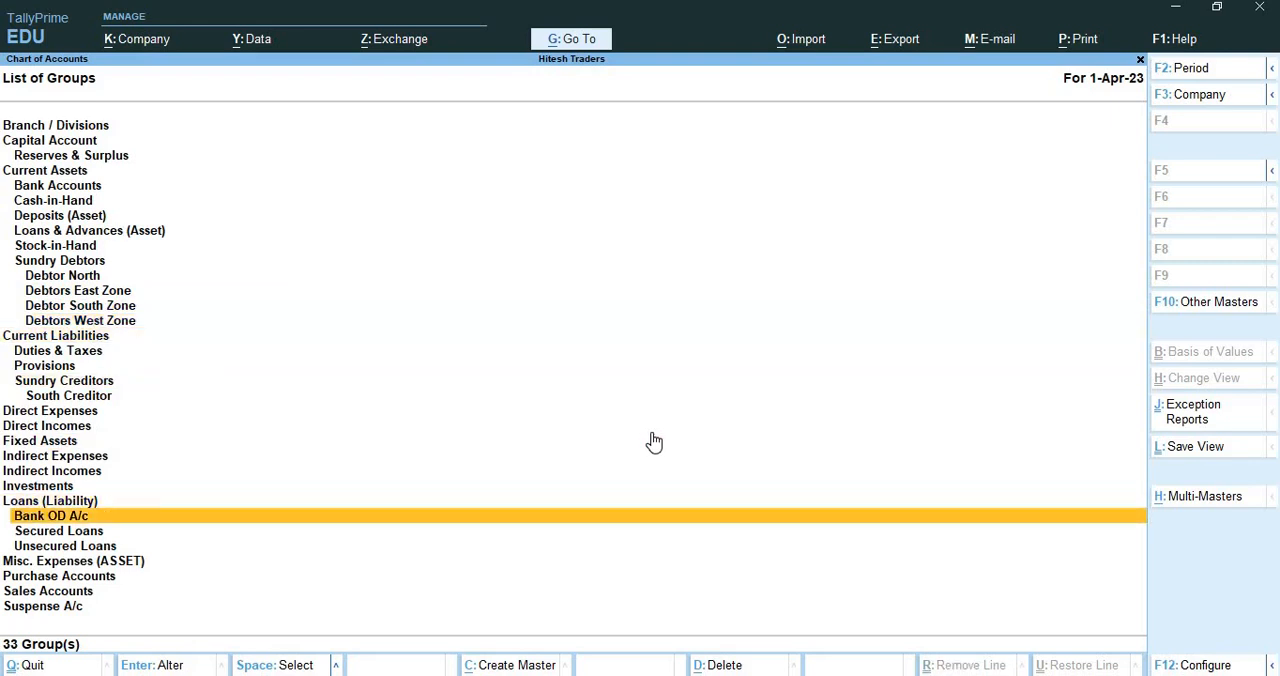
key("Up")
key("Up")
key("Up")
key("Up")
key("Up")
key("Up")
key("Up")
key("Up")
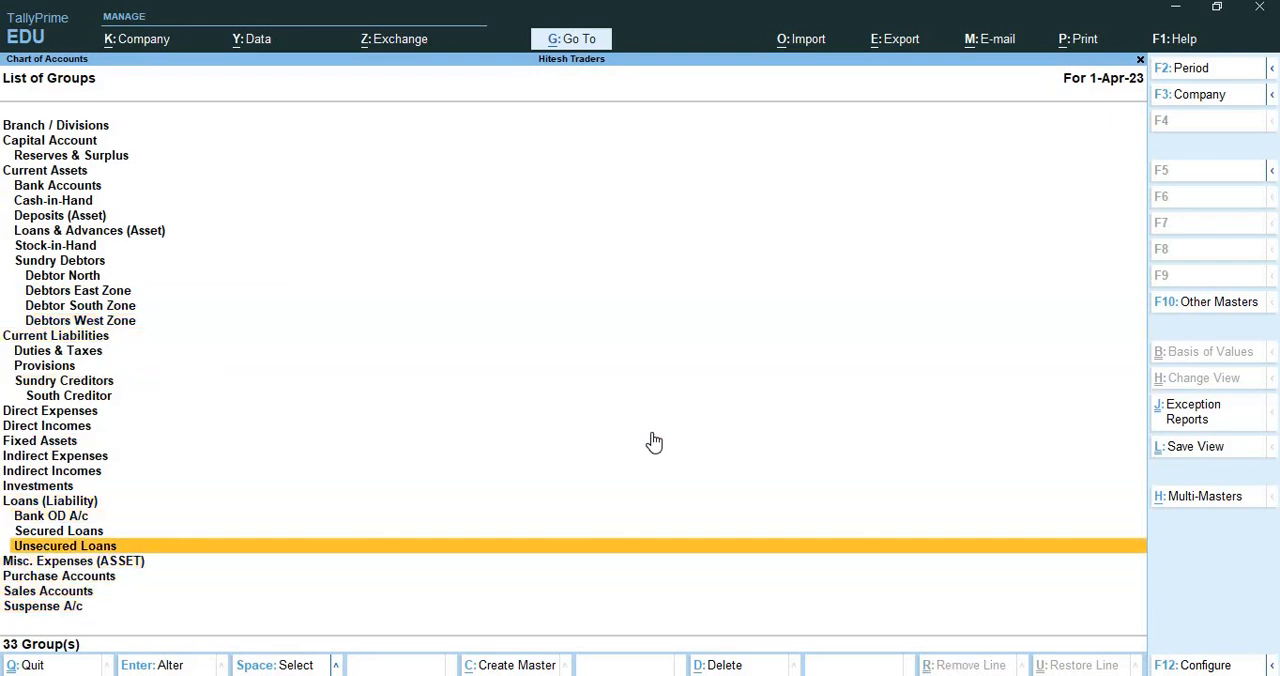
key("Up")
key("Up")
key("Up")
key("Up")
key("Up")
key("Up")
key("Up")
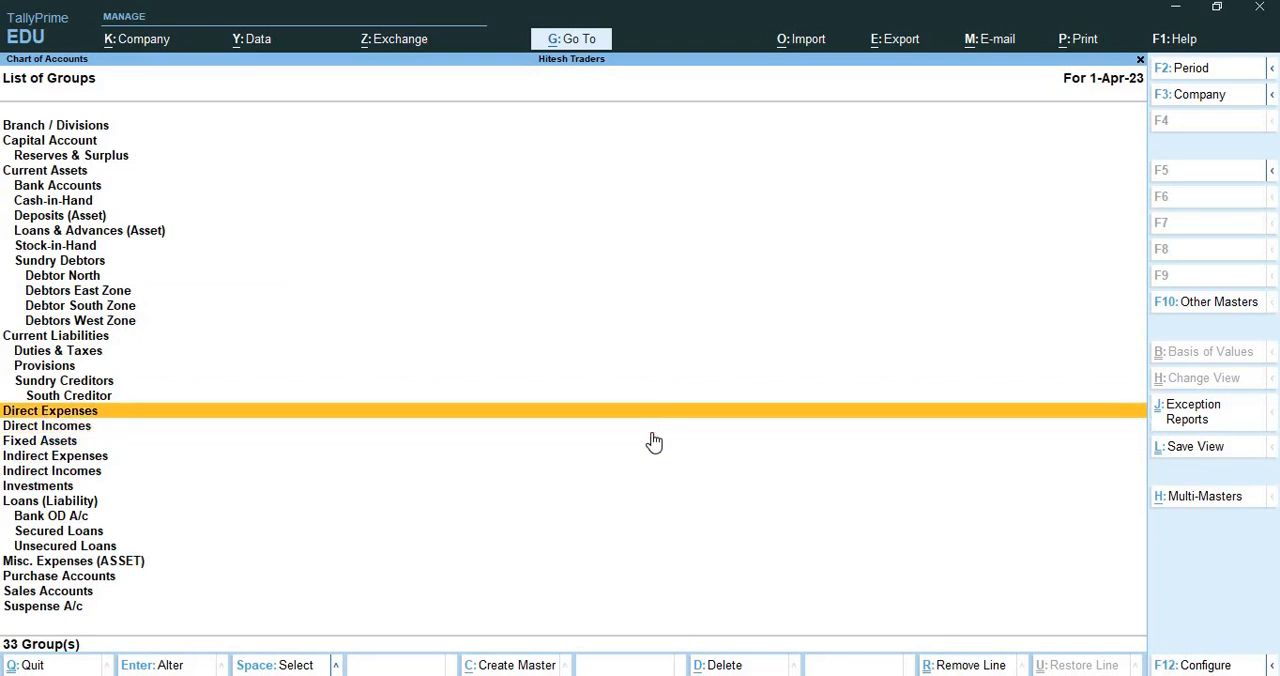
key("Escape")
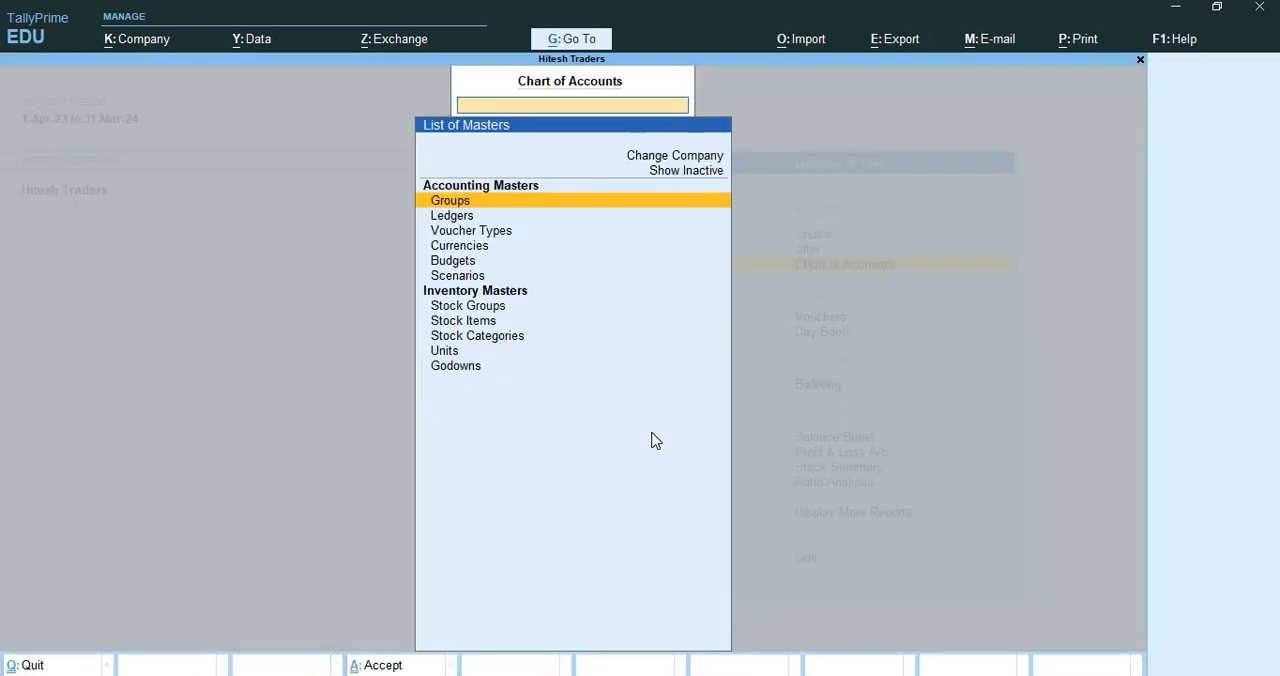
Open the list of ledgers in the Chart of Accounts and examine the ledgers under Current Assets
key("Down")
key("Return")
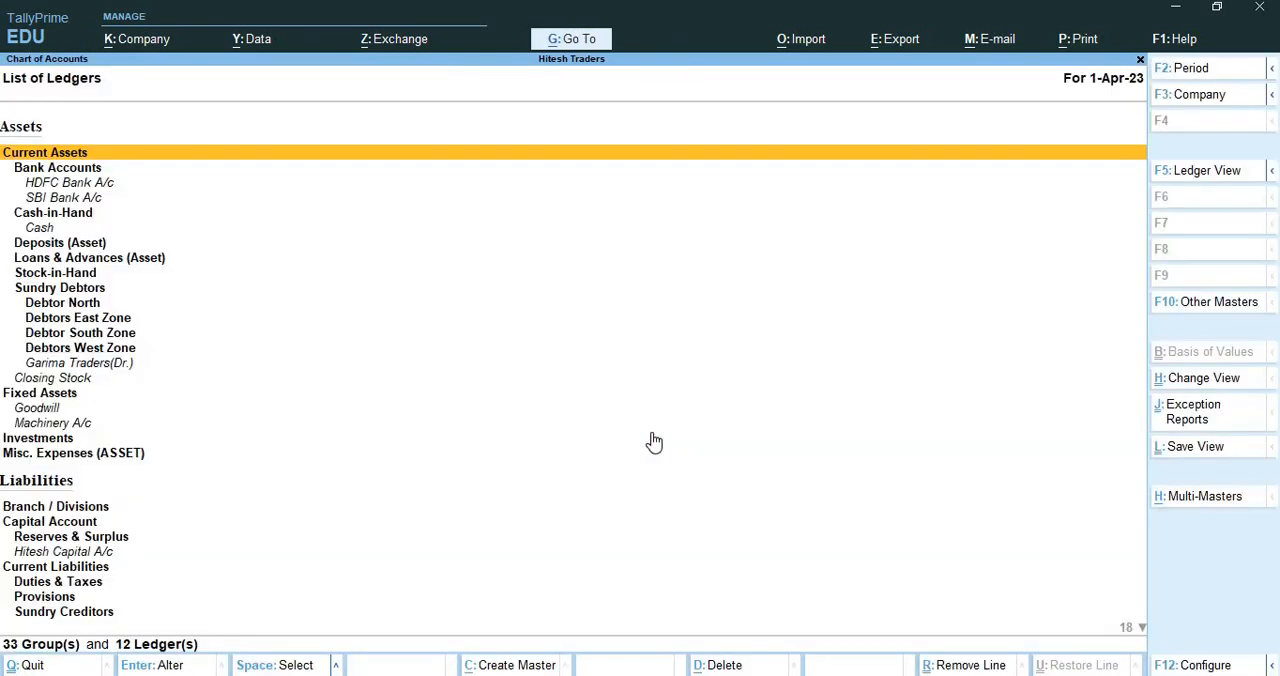
key("Down")
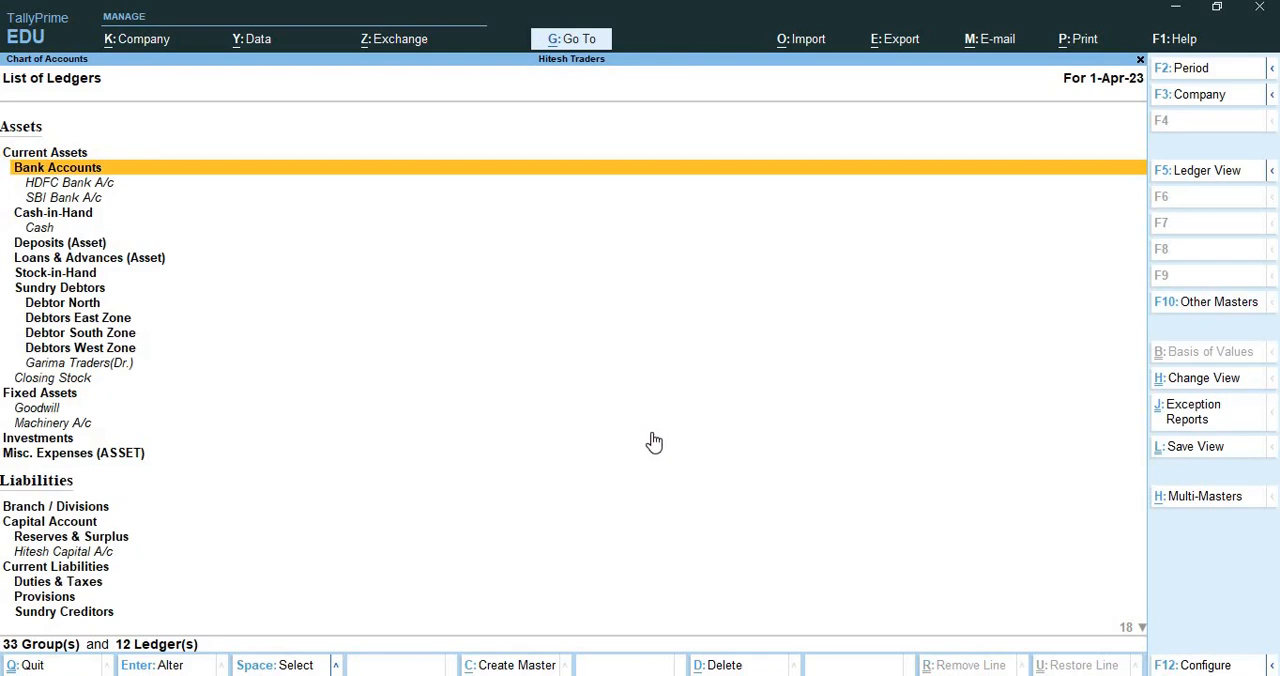
key("Down")
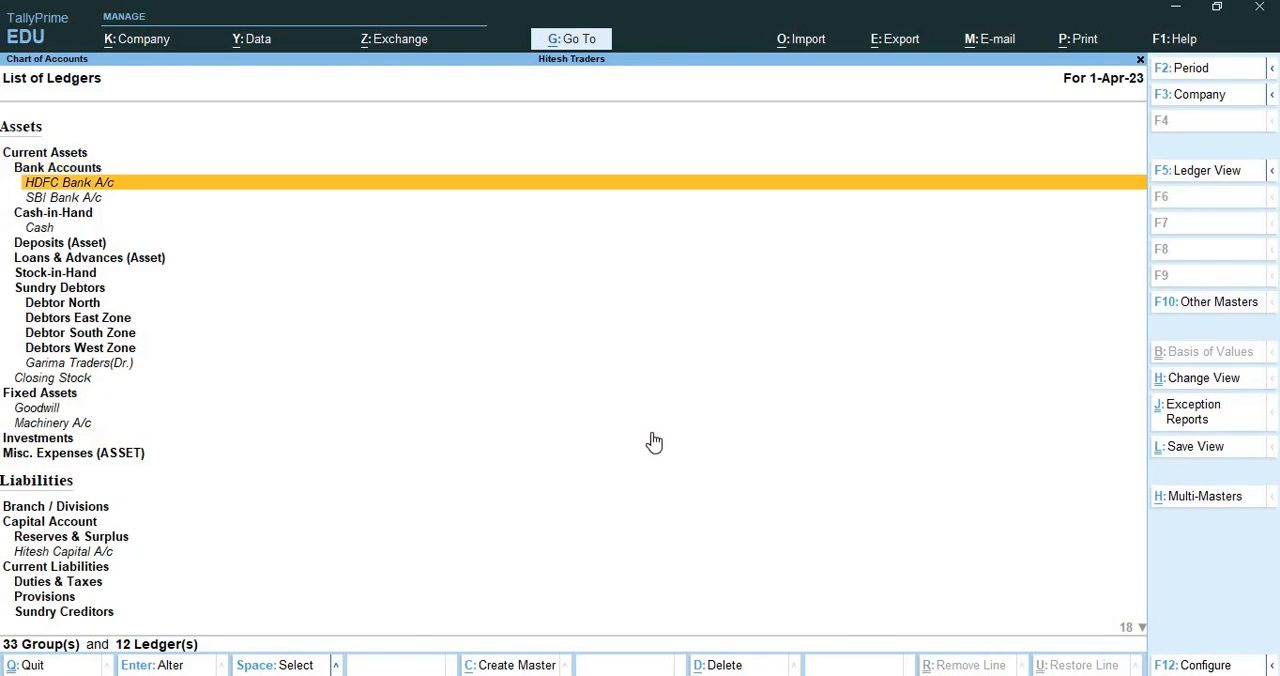
key("Down")
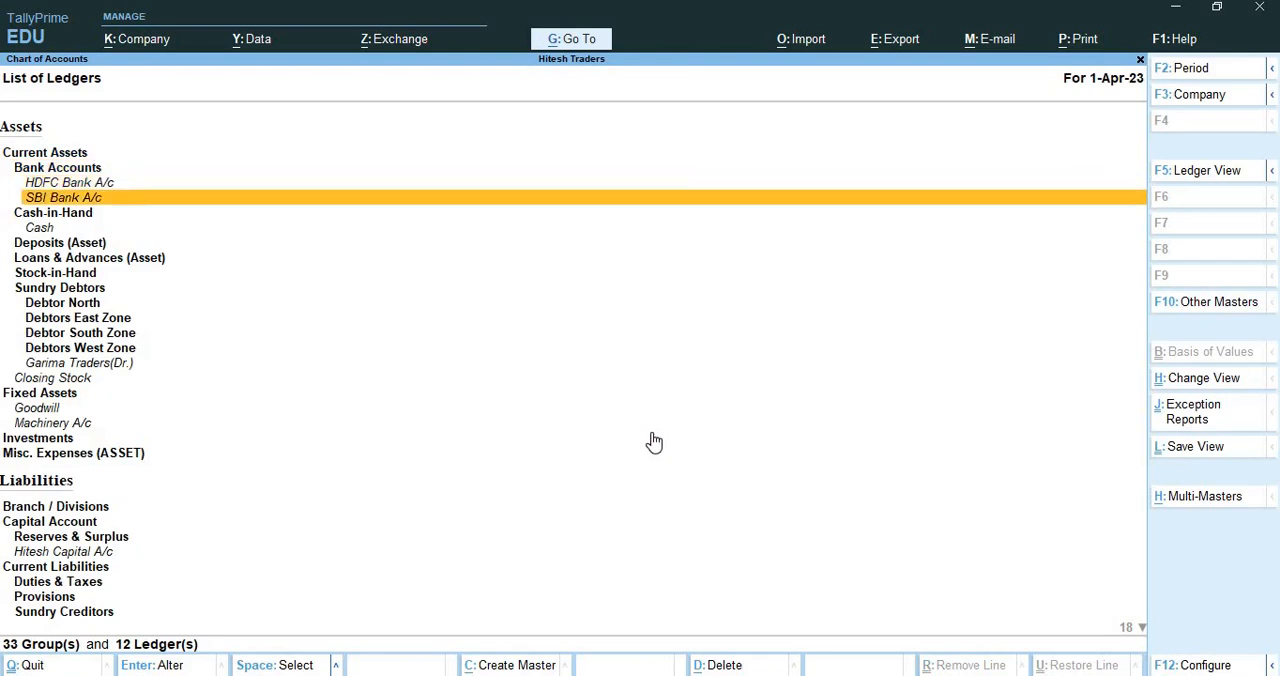
key("Down")
key("Down")
key("Down")
key("Down")
key("Down")
key("Down")
key("Down")
key("Down")
key("Down")
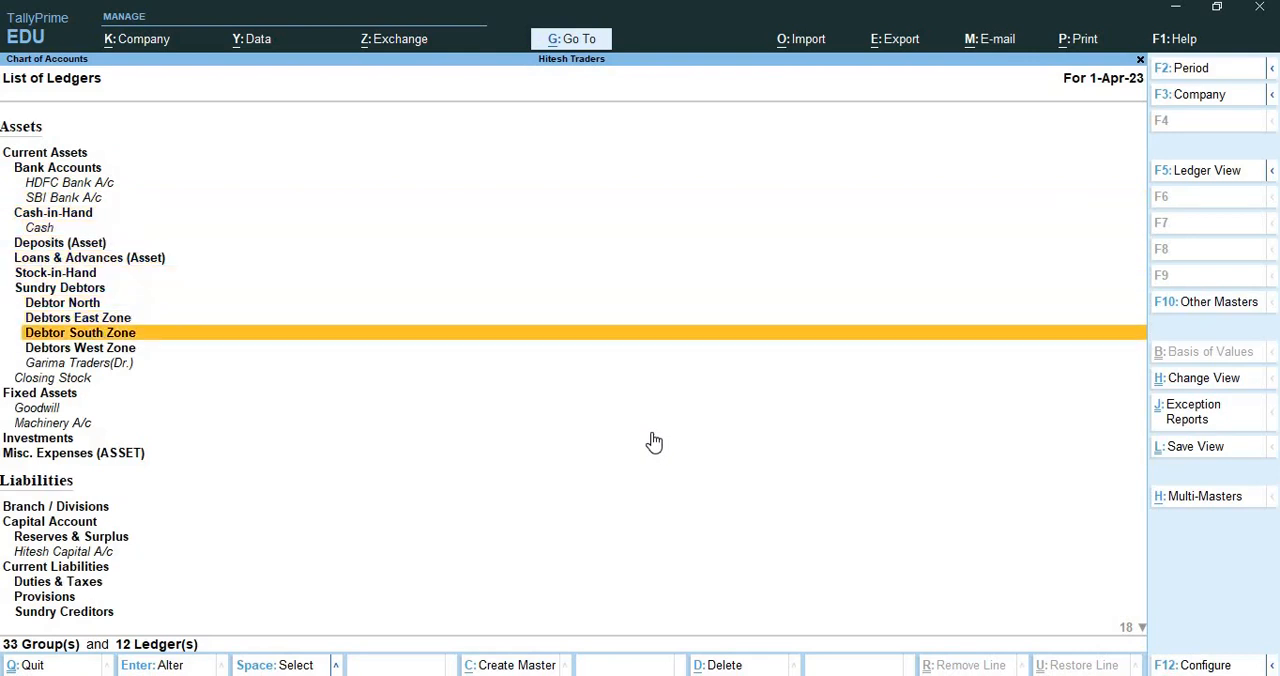
key("Down")
key("Down")
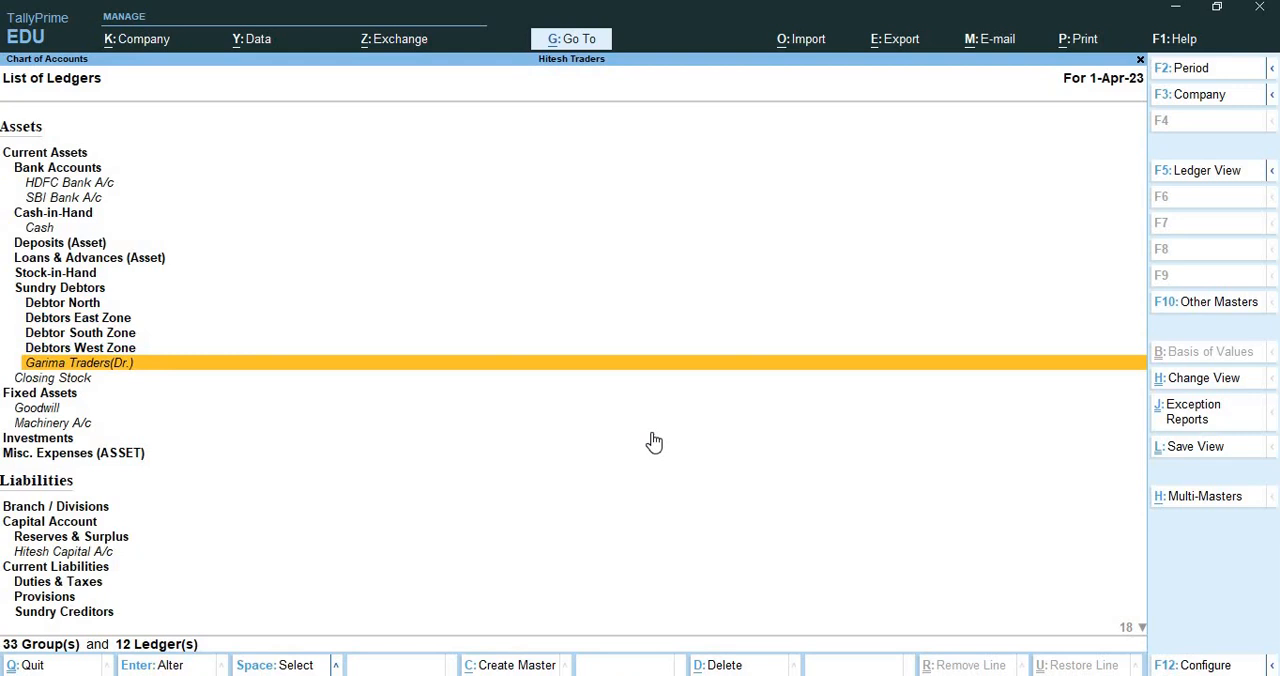
key("Down")
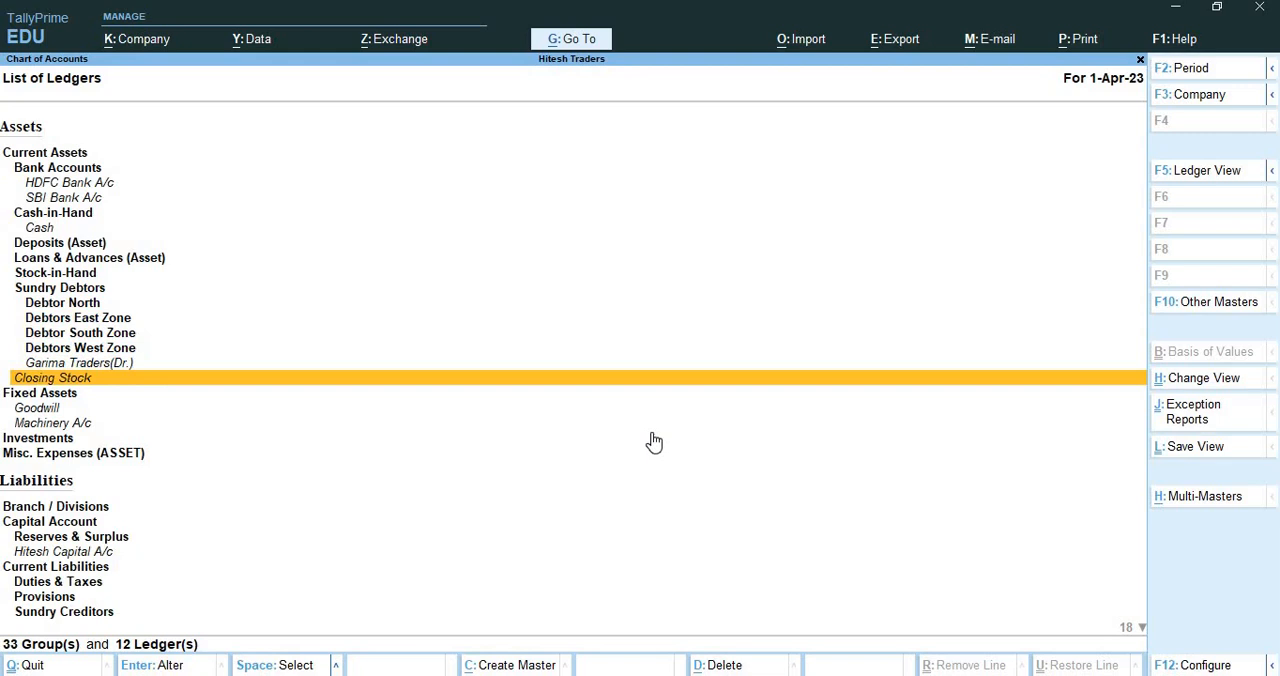
Examine the ledgers under Fixed Assets, Liabilities, Expenses and Income down to the end of the list
key("Down")
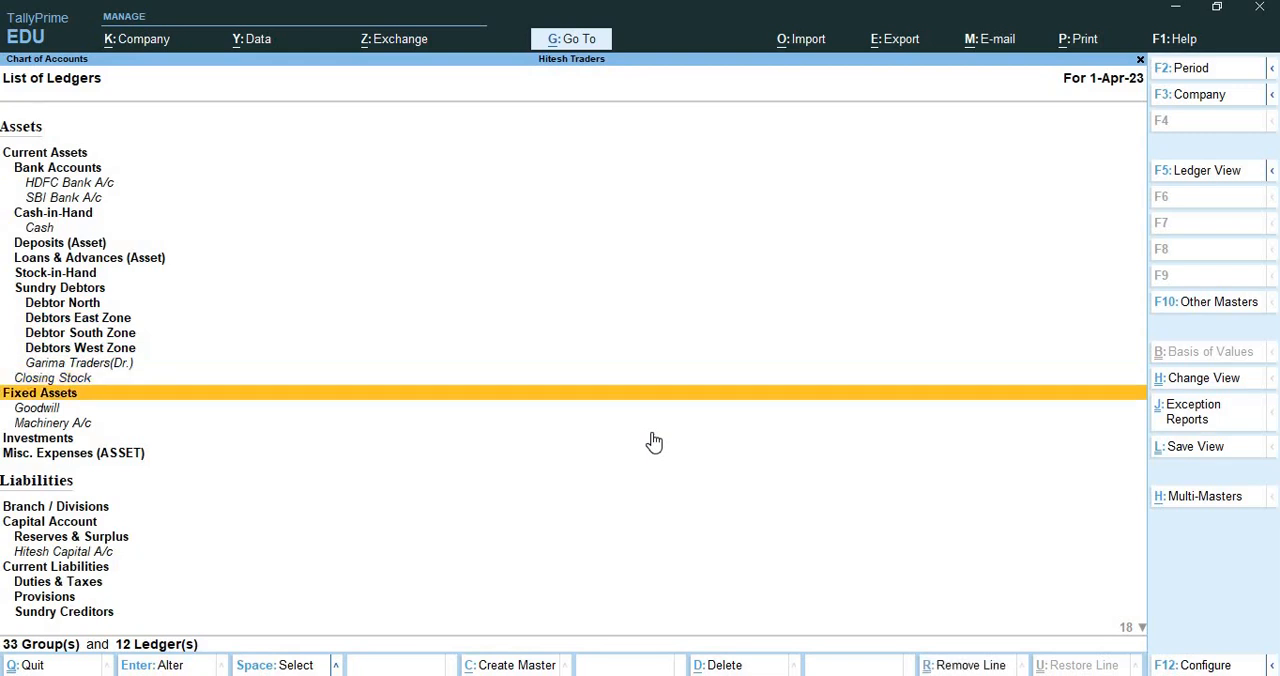
key("Down")
key("Down")
key("Down")
key("Down")
key("Down")
key("Down")
key("Down")
key("Down")
key("Down")
key("Down")
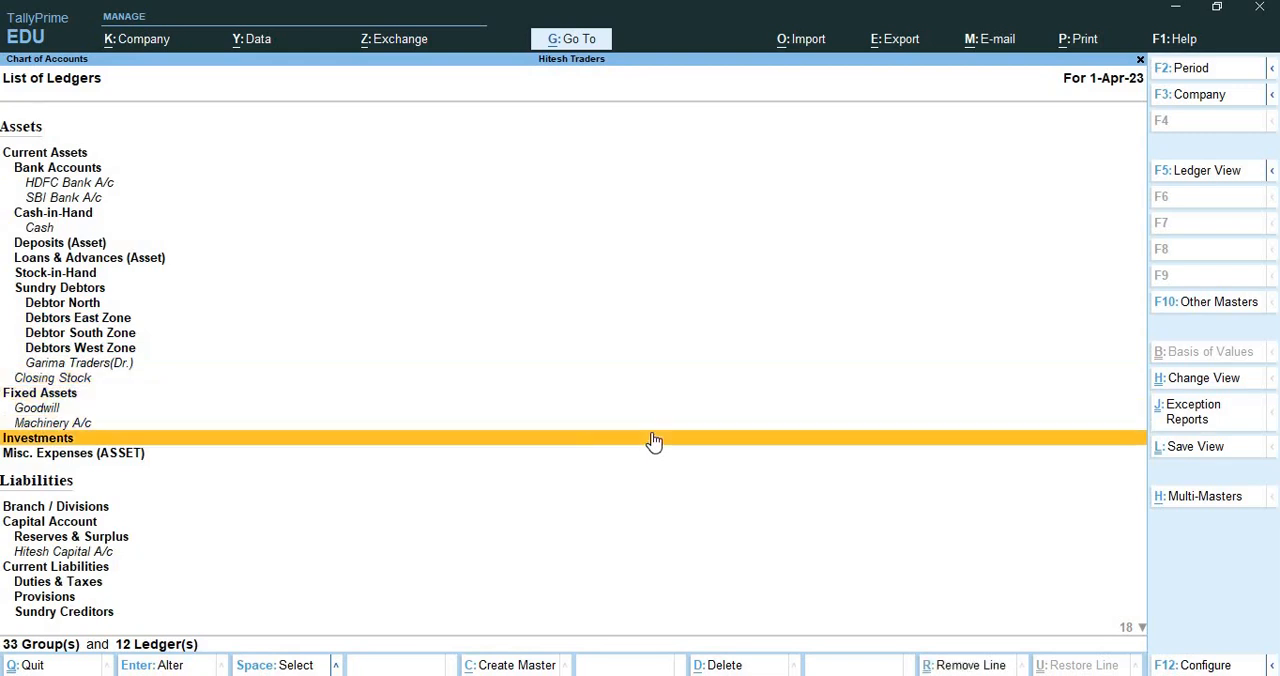
key("Down")
key("Down")
key("Down")
key("Up")
key("Up")
key("Up")
key("Up")
key("Up")
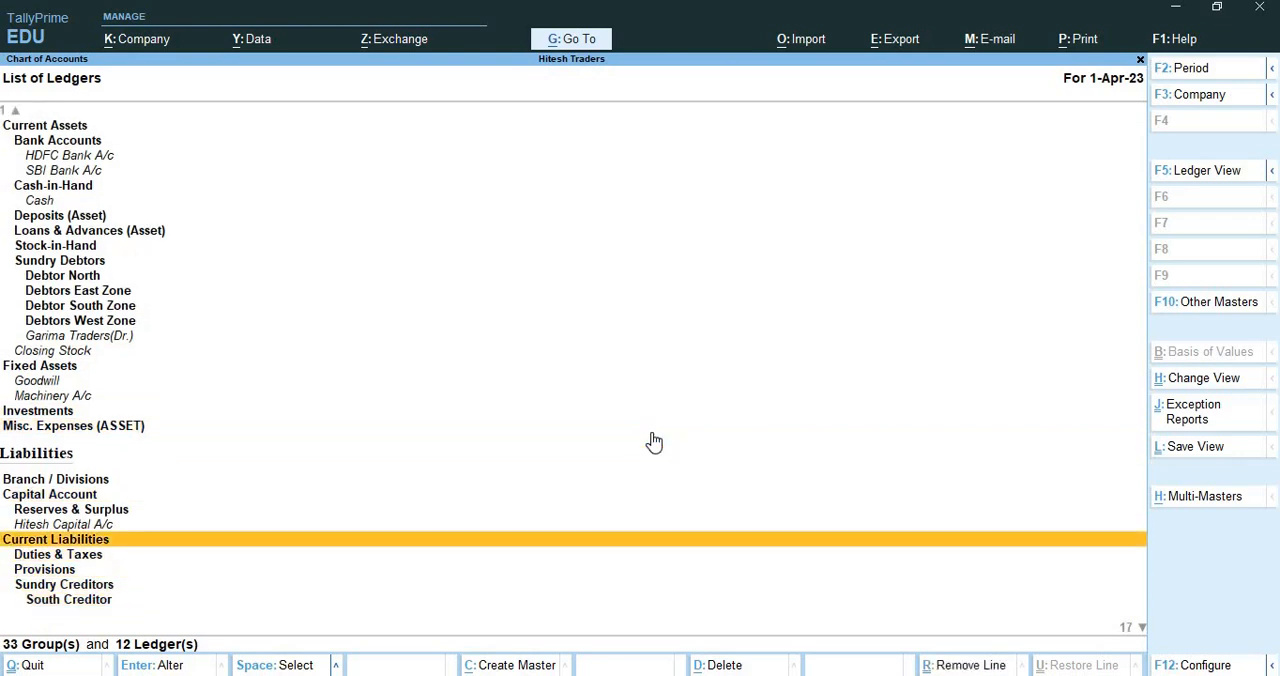
key("Down")
key("Down")
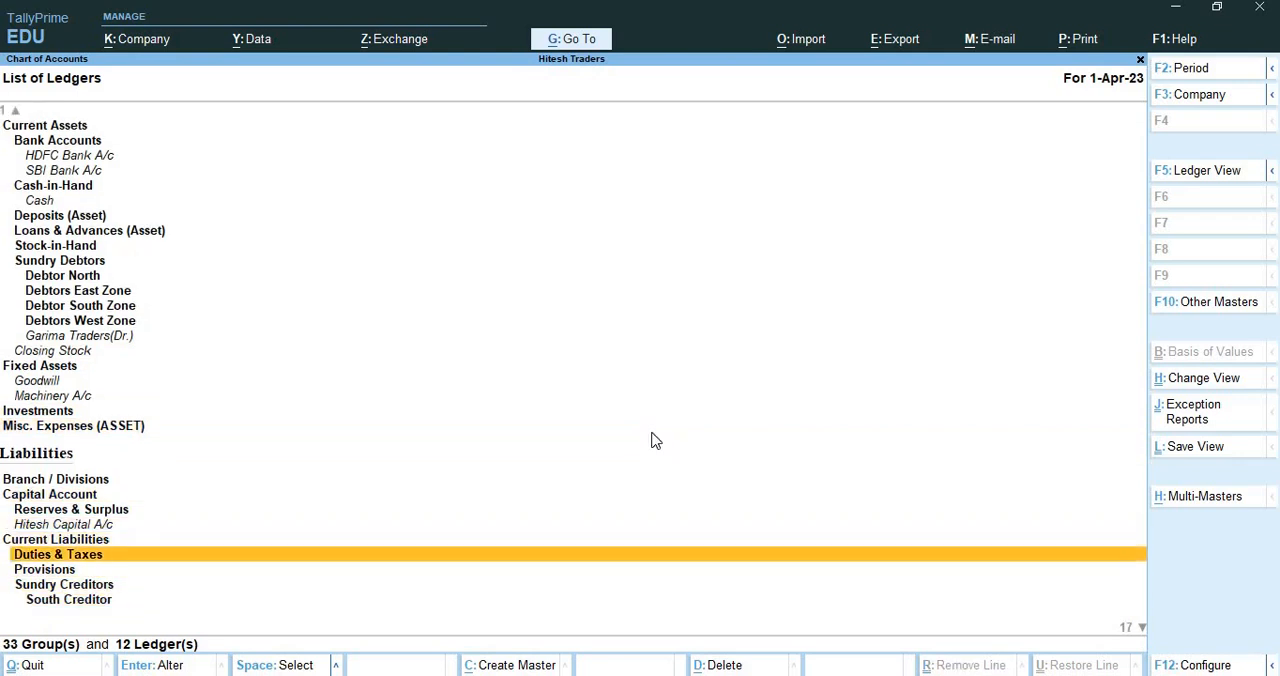
key("End")
key("Up")
key("Up")
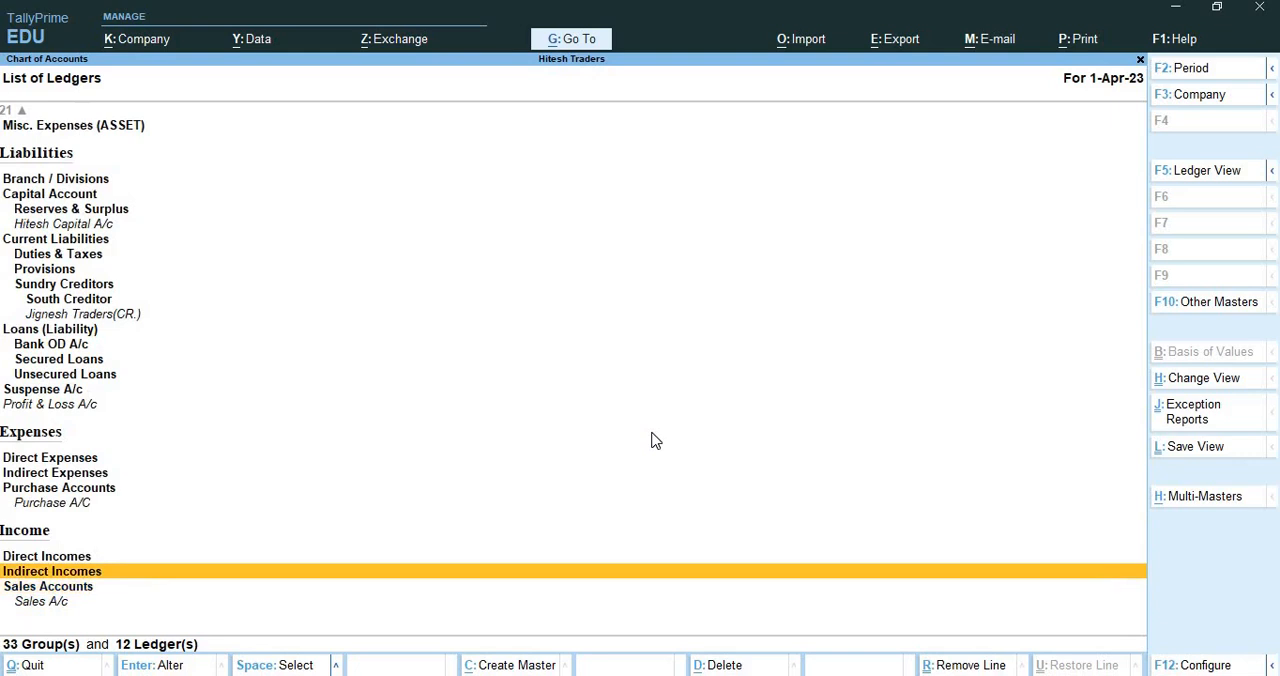
key("Down")
key("Down")
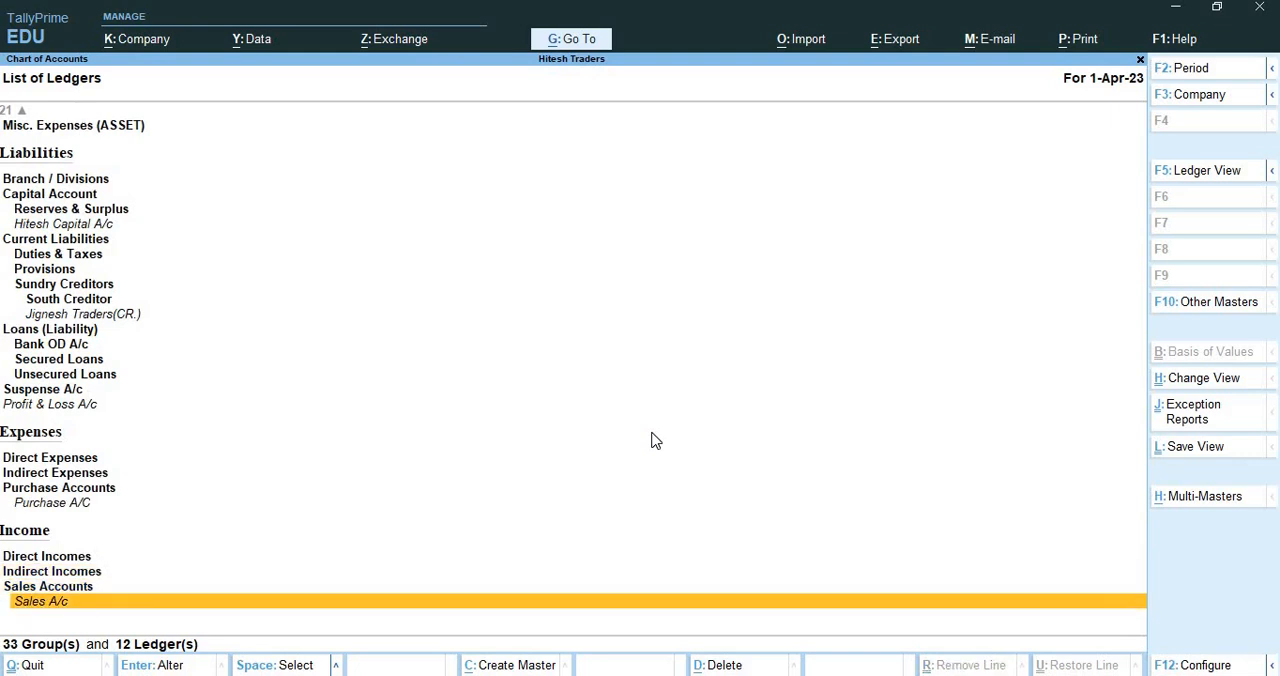
Leave the list of ledgers and examine the list of stock groups in the Chart of Accounts
key("Escape")
key("Down")
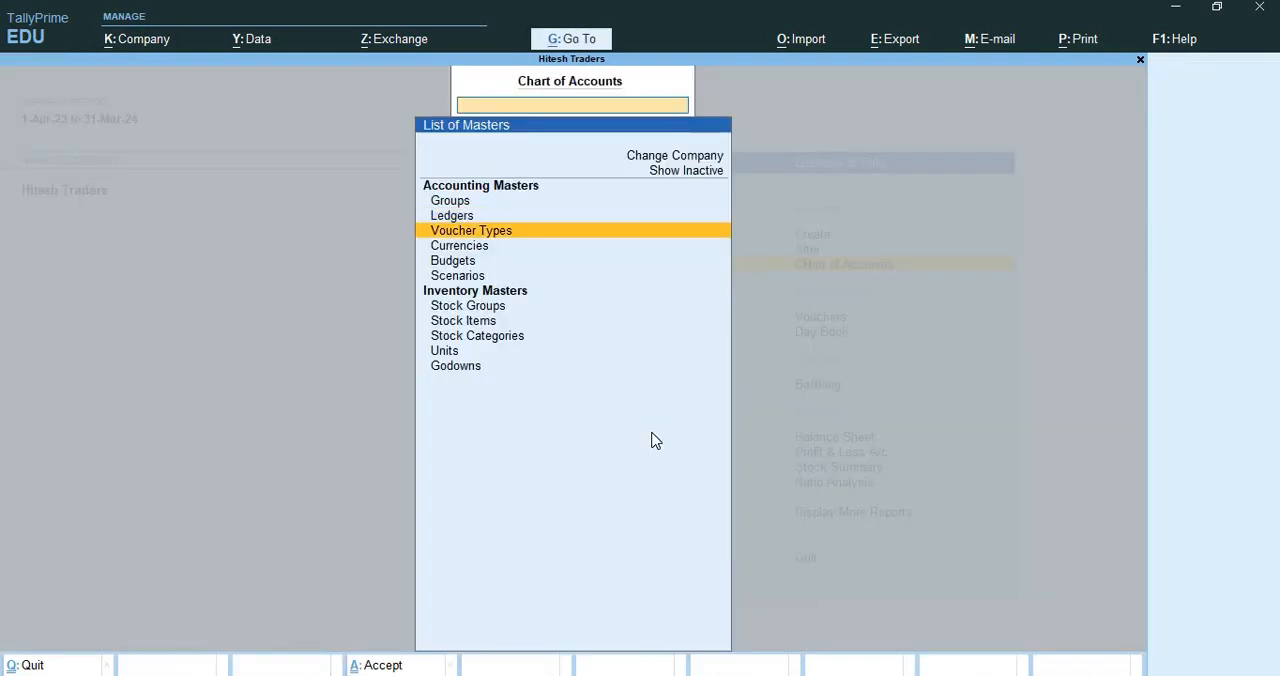
key("Down")
key("Down")
key("Down")
key("Down")
key("Down")
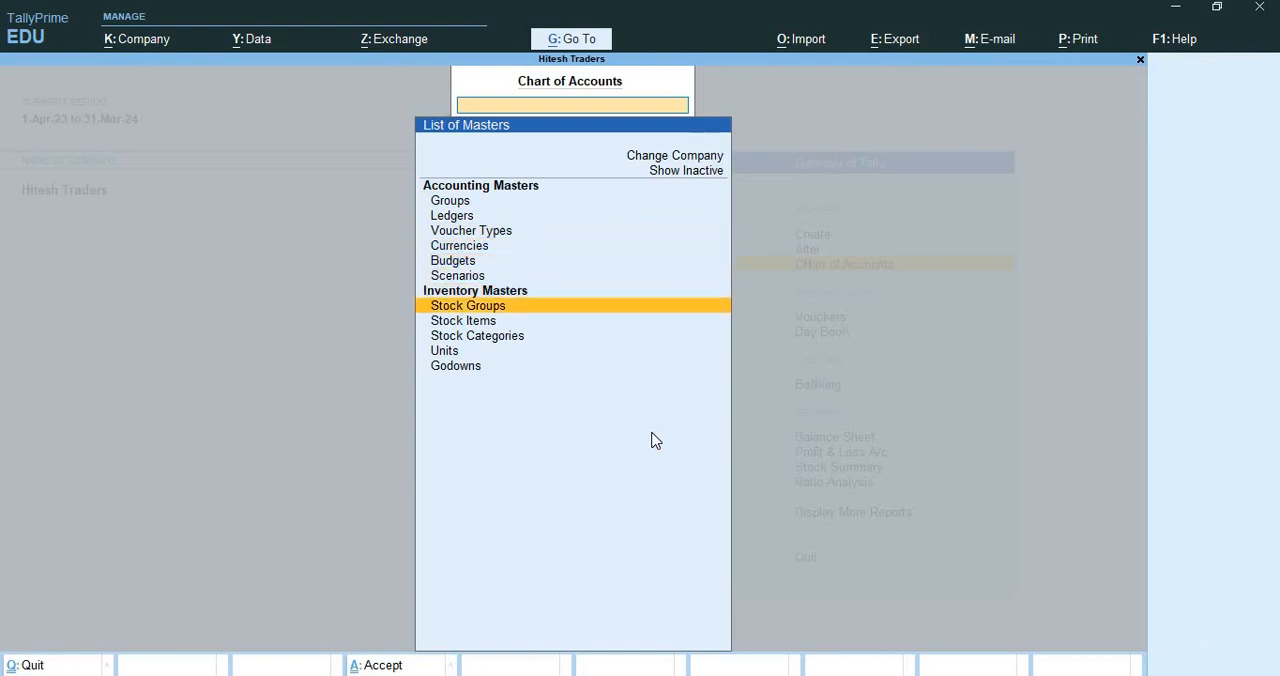
key("Return")
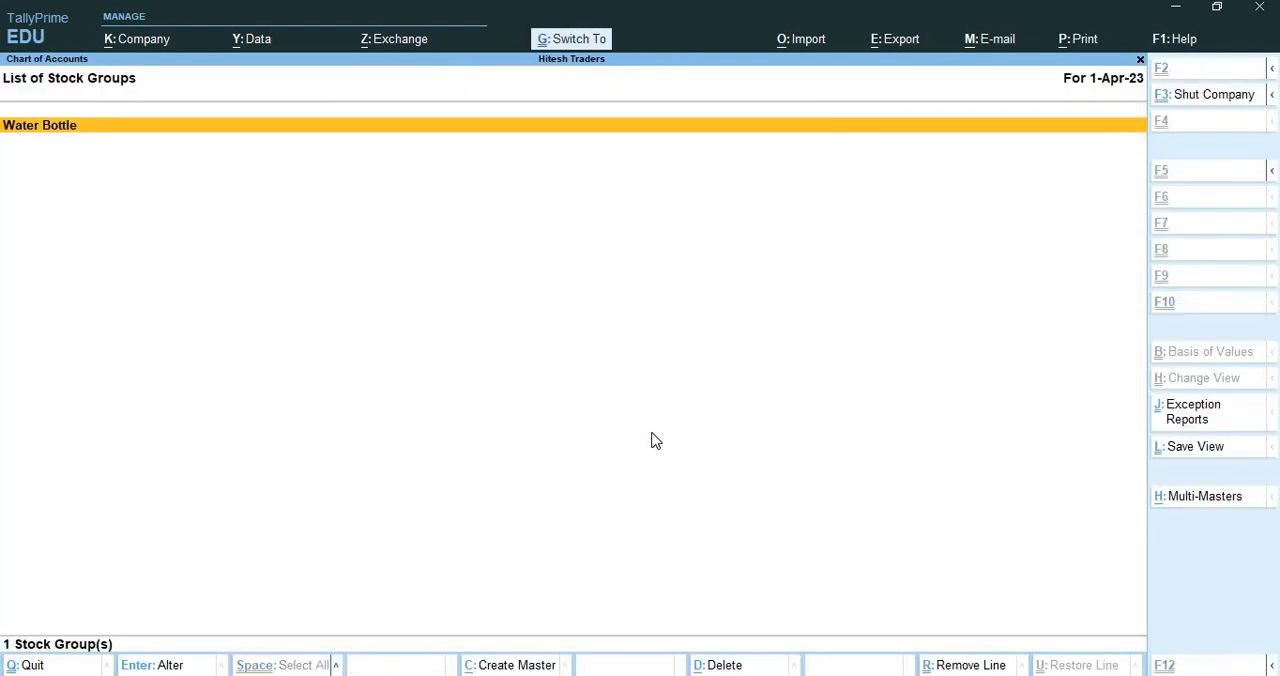
key("ctrl+q")
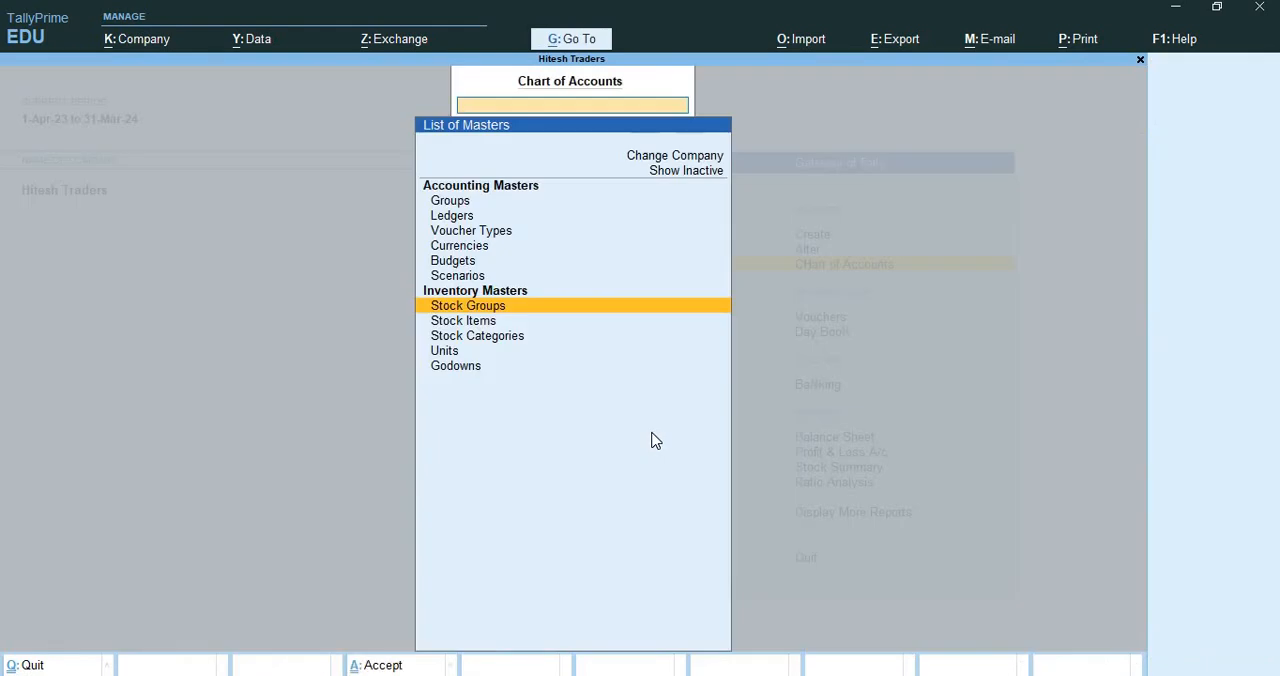
Examine the lists of stock items and stock categories among the inventory masters in the Chart of Accounts
key("Down")
key("Return")
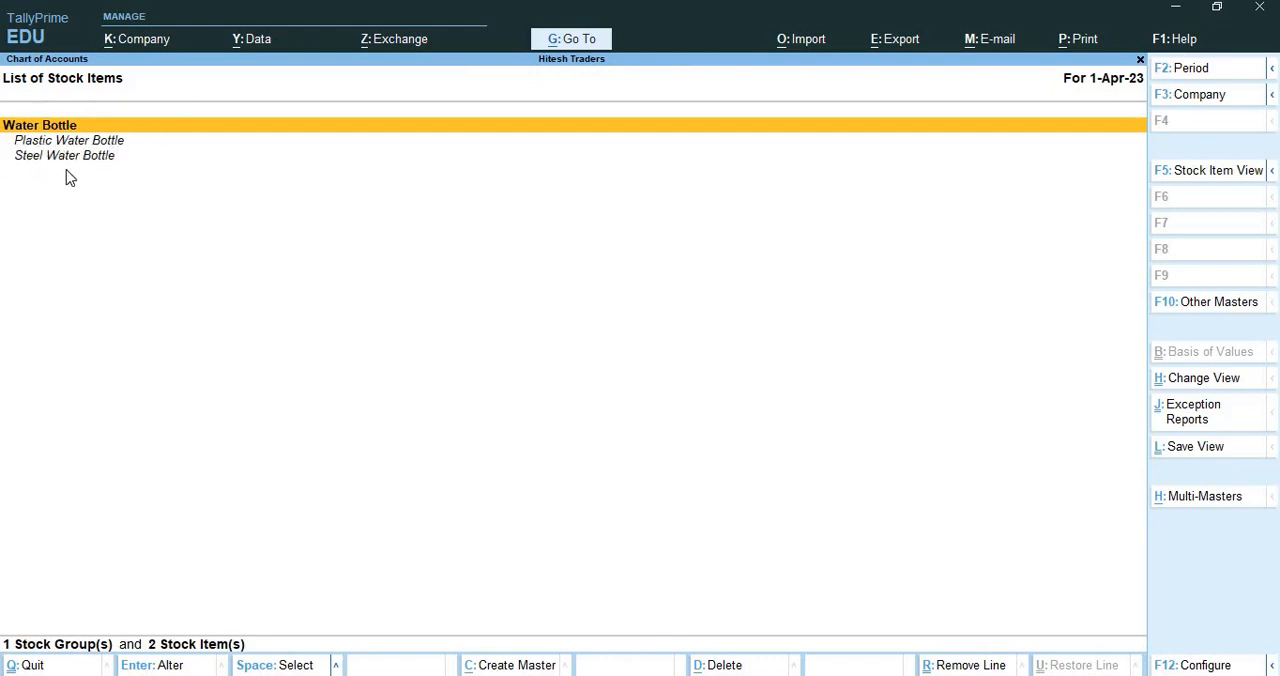
key("Escape")
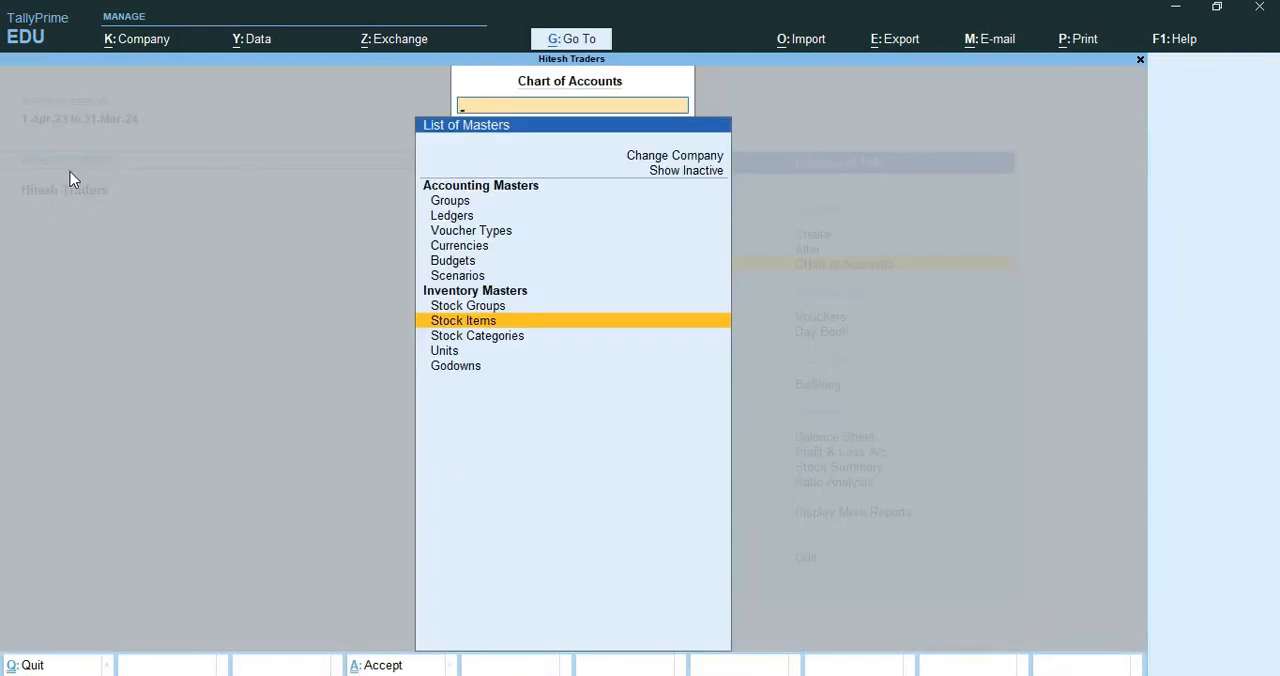
key("Down")
key("Return")
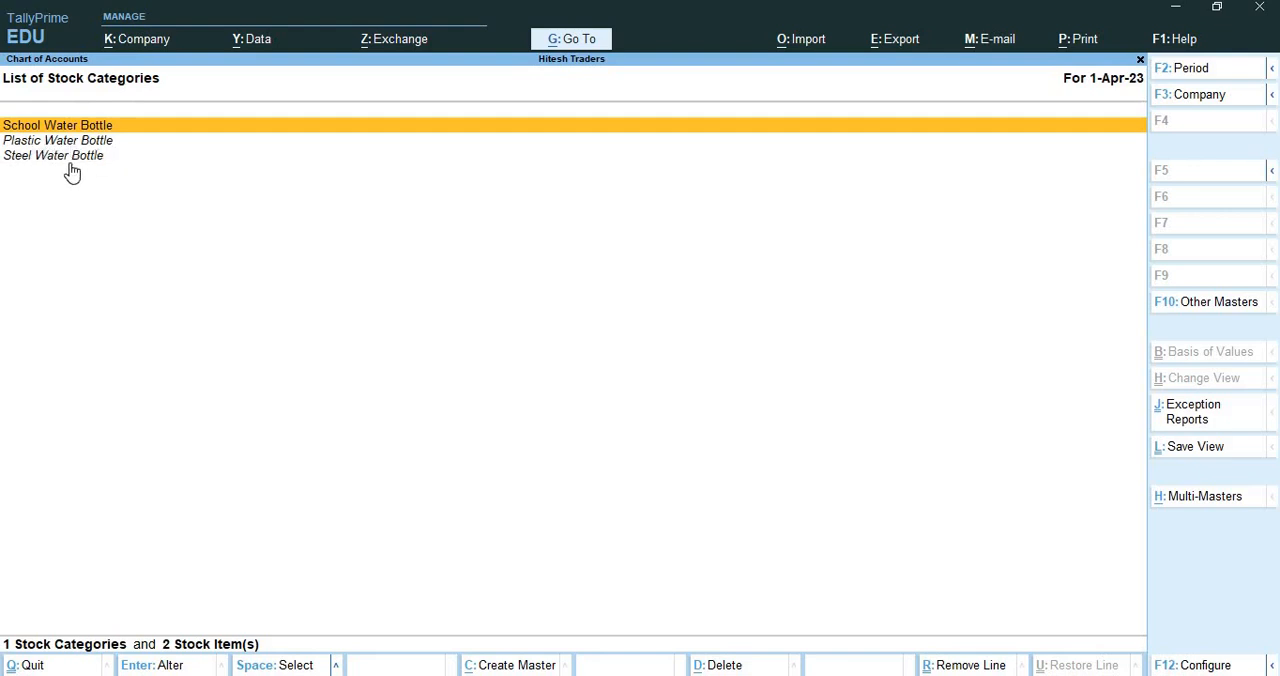
key("ctrl+q")
Examine the lists of units and godowns in the Chart of Accounts, and return to the Gateway of Tally
key("Down")
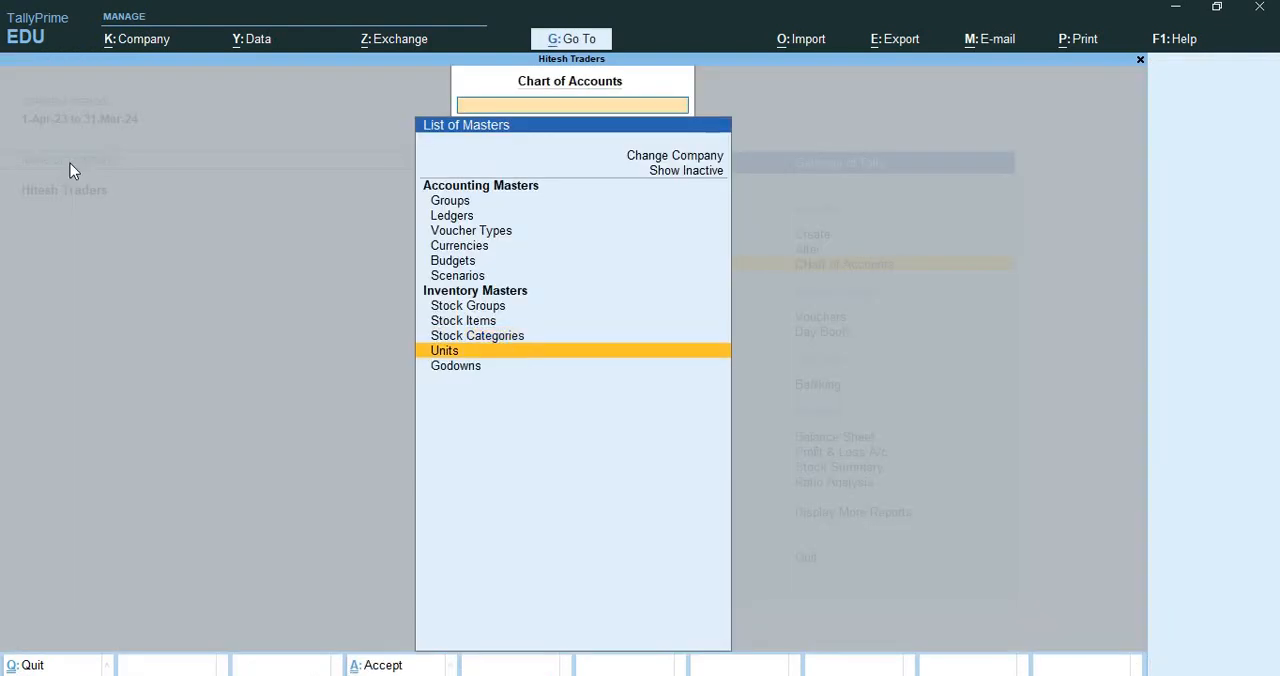
key("Return")
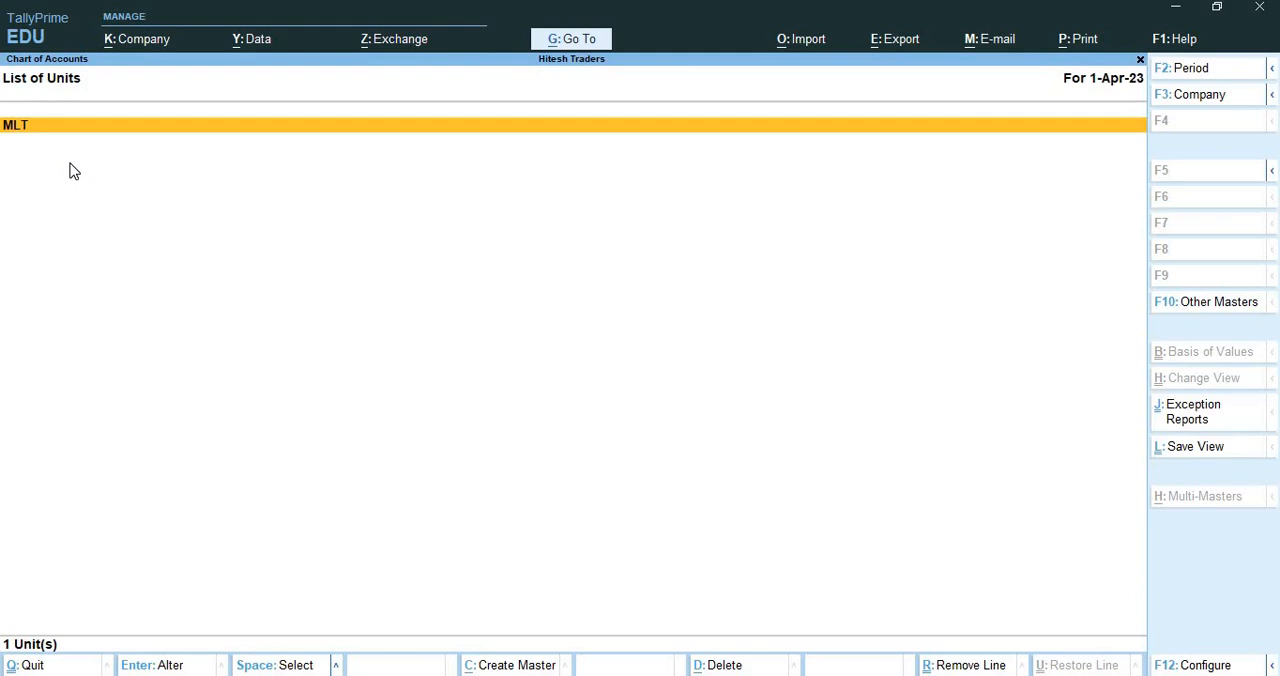
key("ctrl+q")
key("Down")
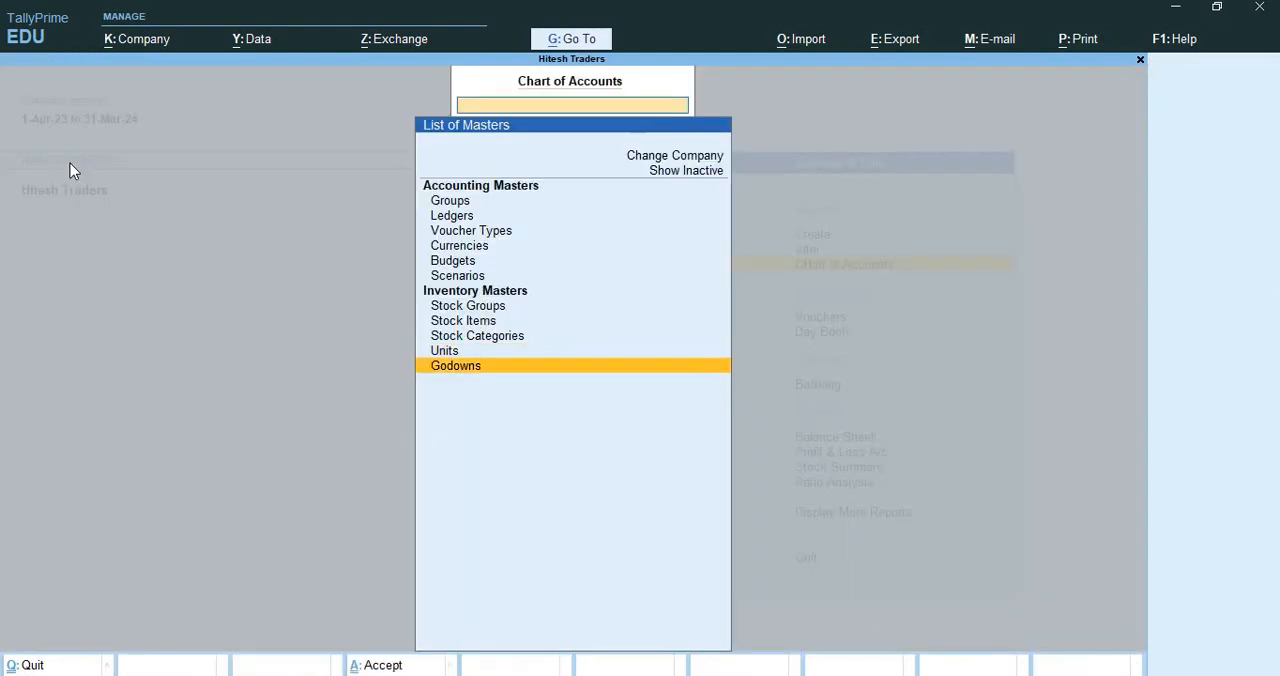
key("Return")
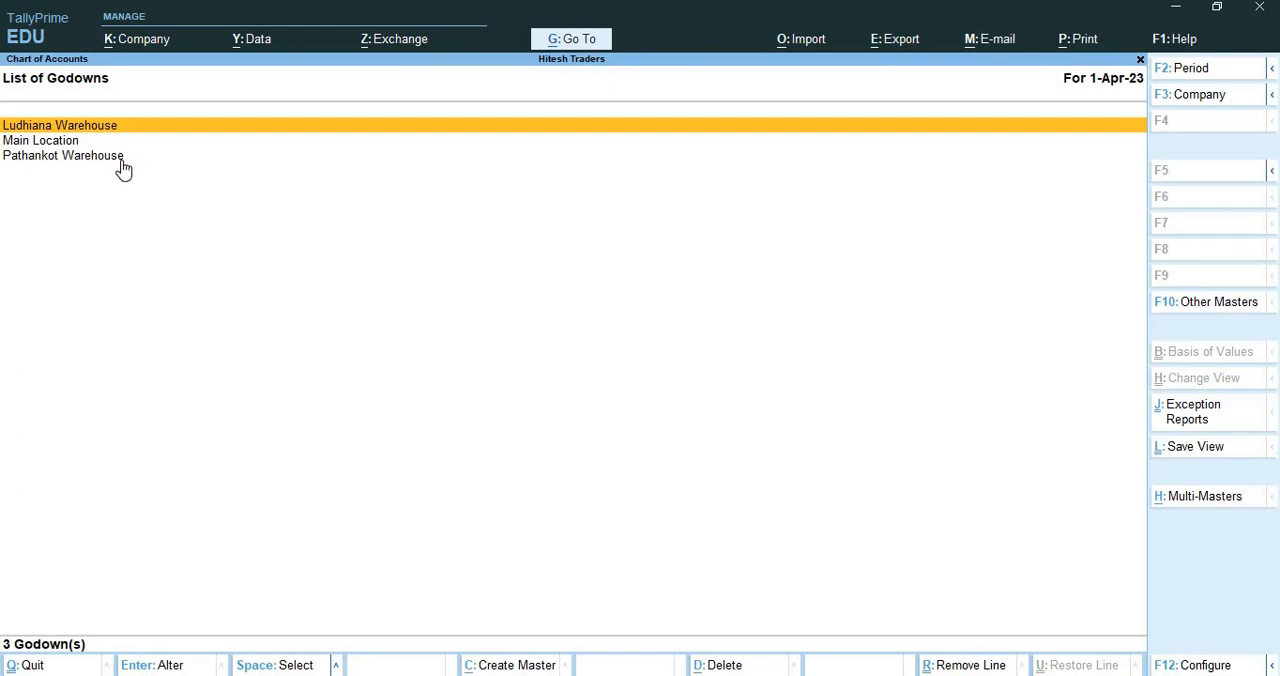
key("ctrl+q")
key("ctrl+q")
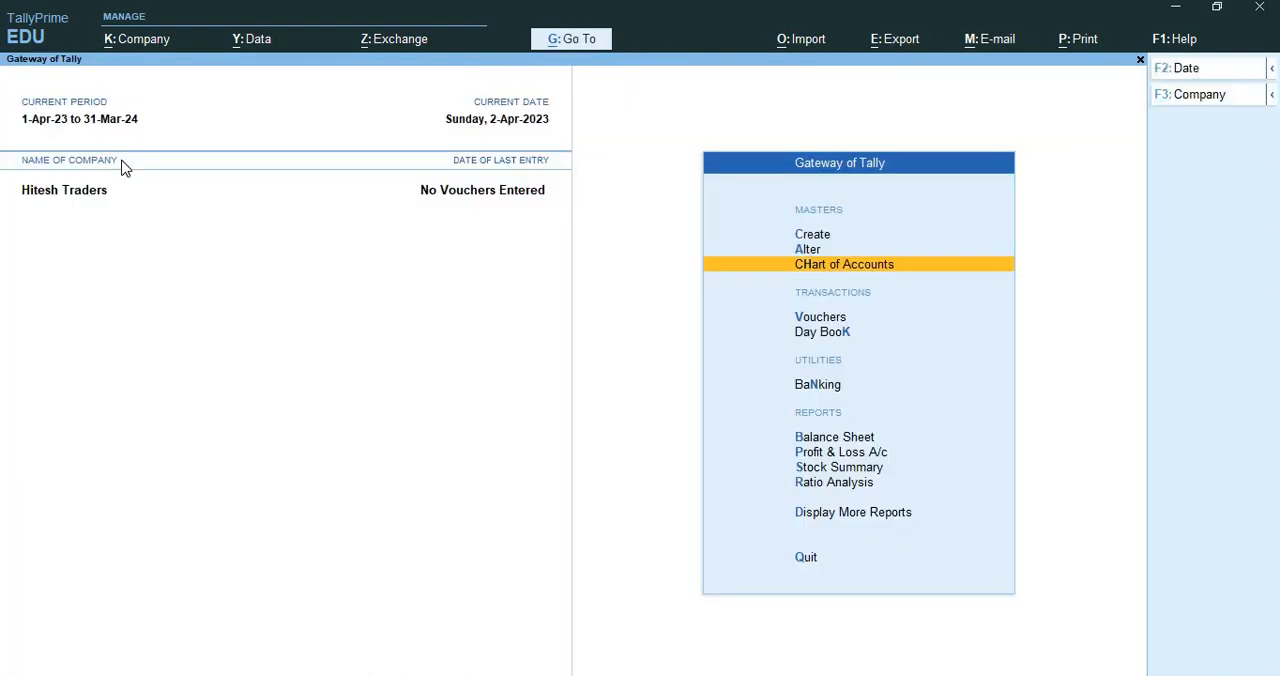